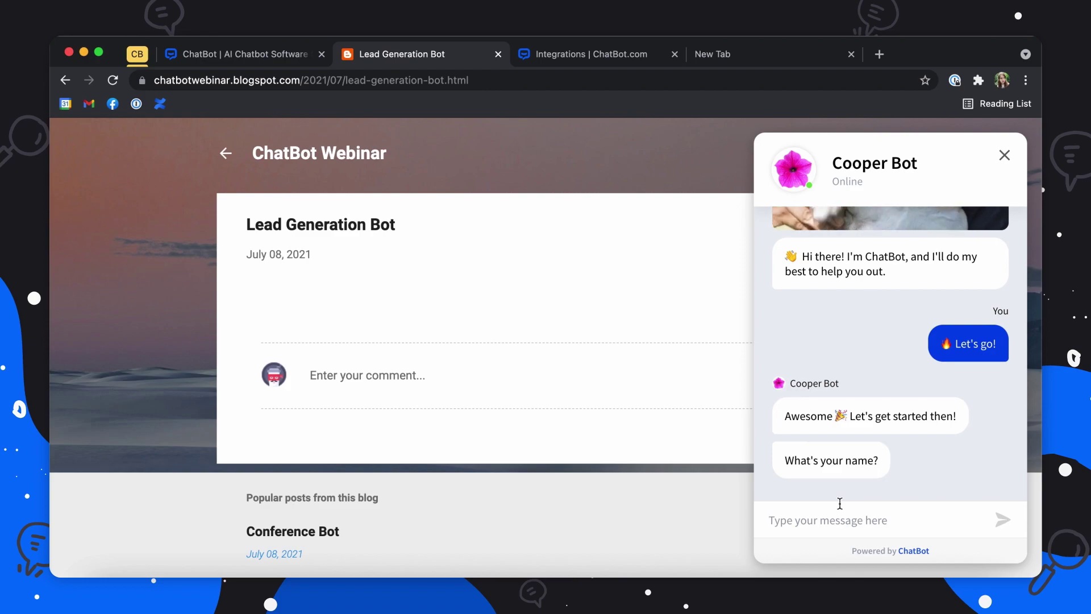
Step: Answer the bot's name and e-mail questions in the chat preview and give 'Business' as the company
{"action": "type", "text": "Ada"}
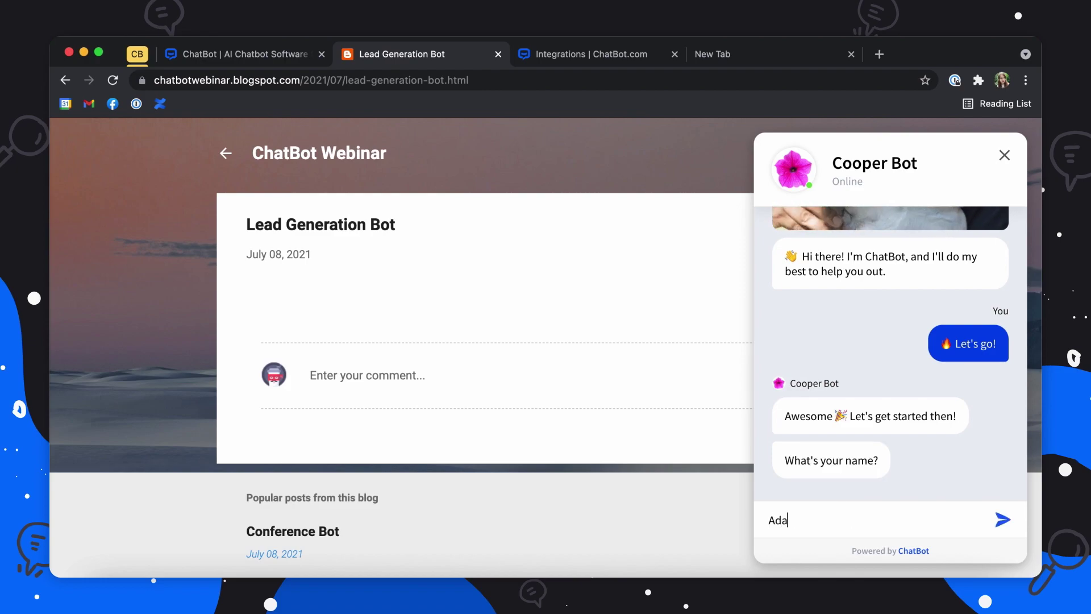
{"action": "key", "text": "Return"}
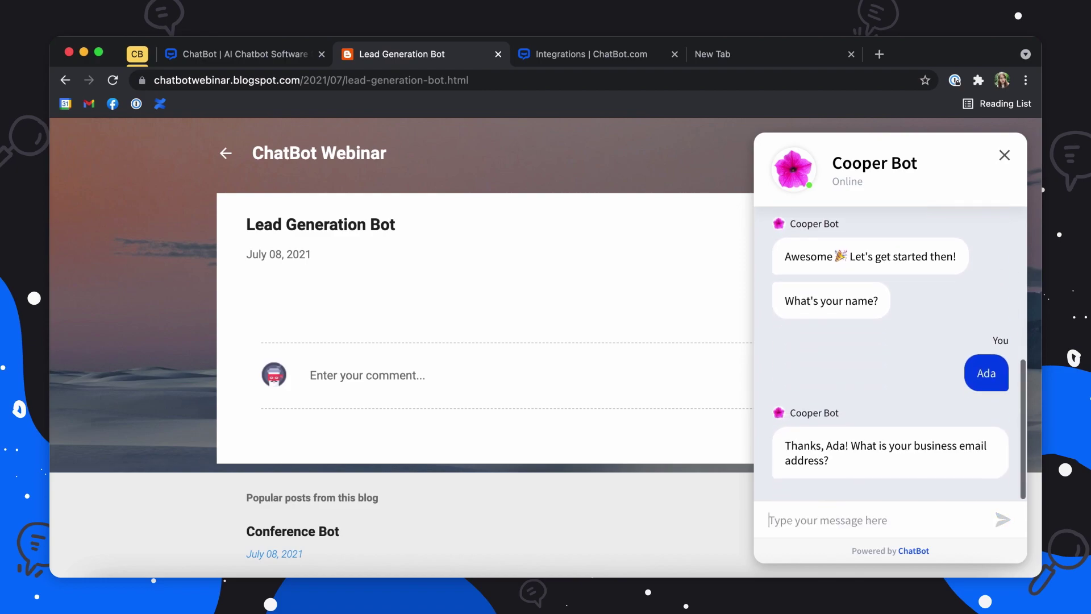
{"action": "type", "text": "business@"}
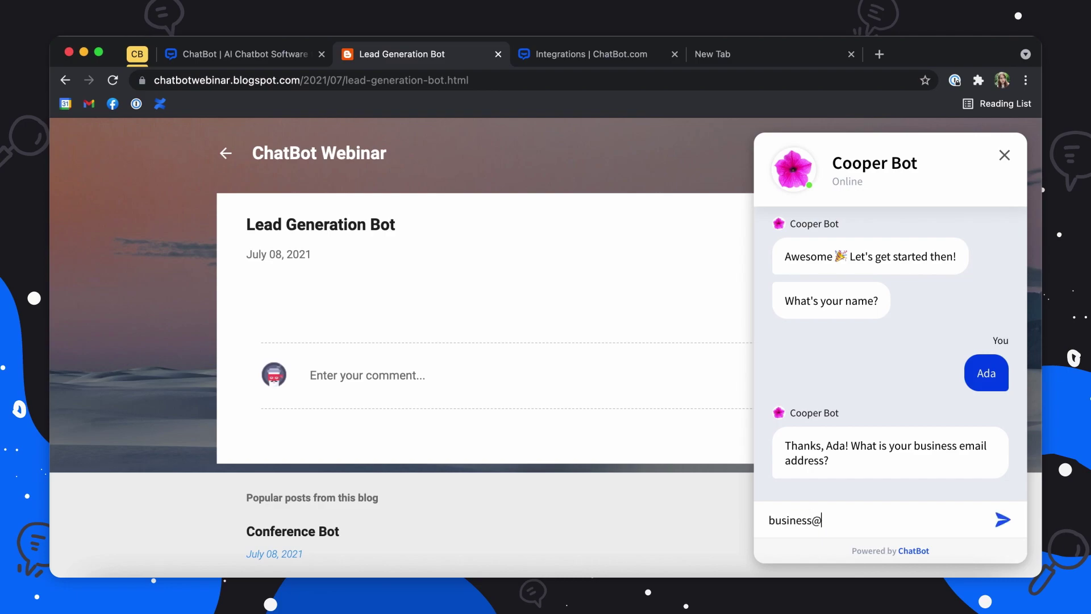
{"action": "type", "text": "business.com"}
{"action": "key", "text": "Return"}
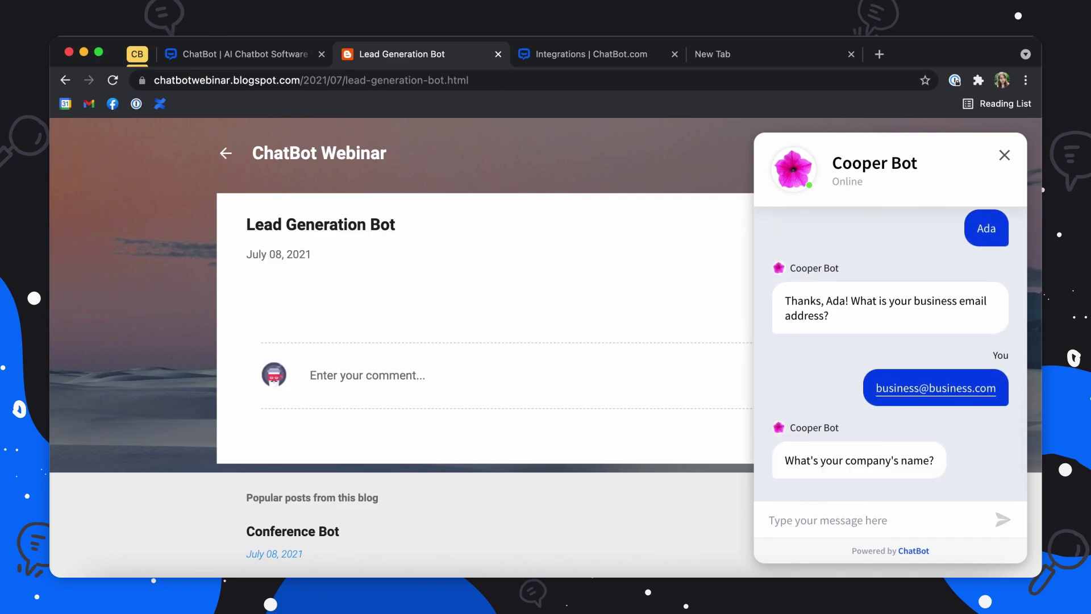
{"action": "type", "text": "Business"}
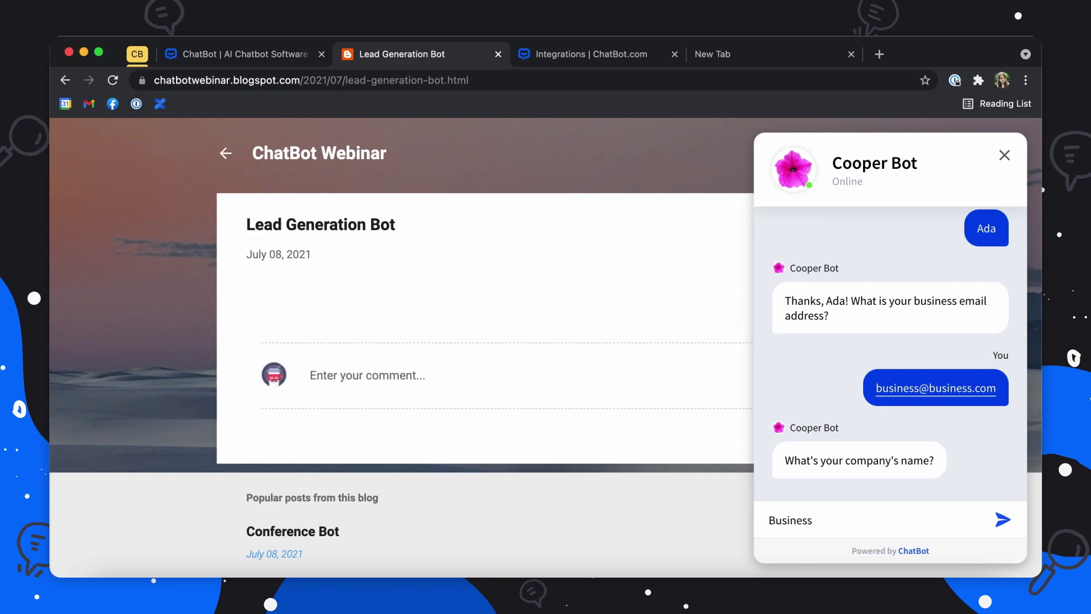
{"action": "key", "text": "Return"}
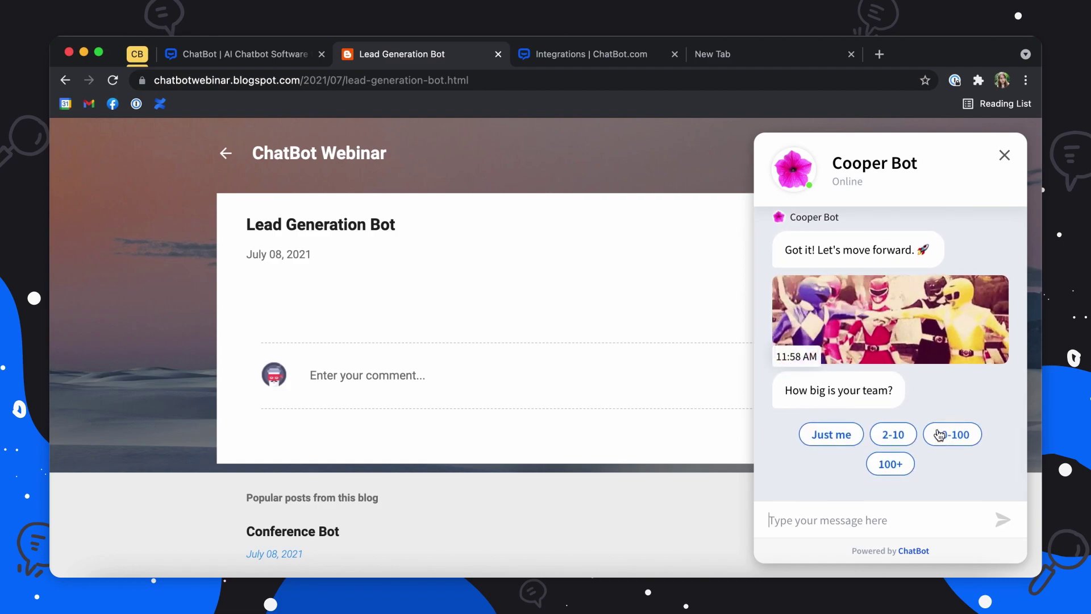
Step: Choose 'Just me' for team size and send the final message 'Message'
{"action": "left_click", "coordinate": [829, 435]}
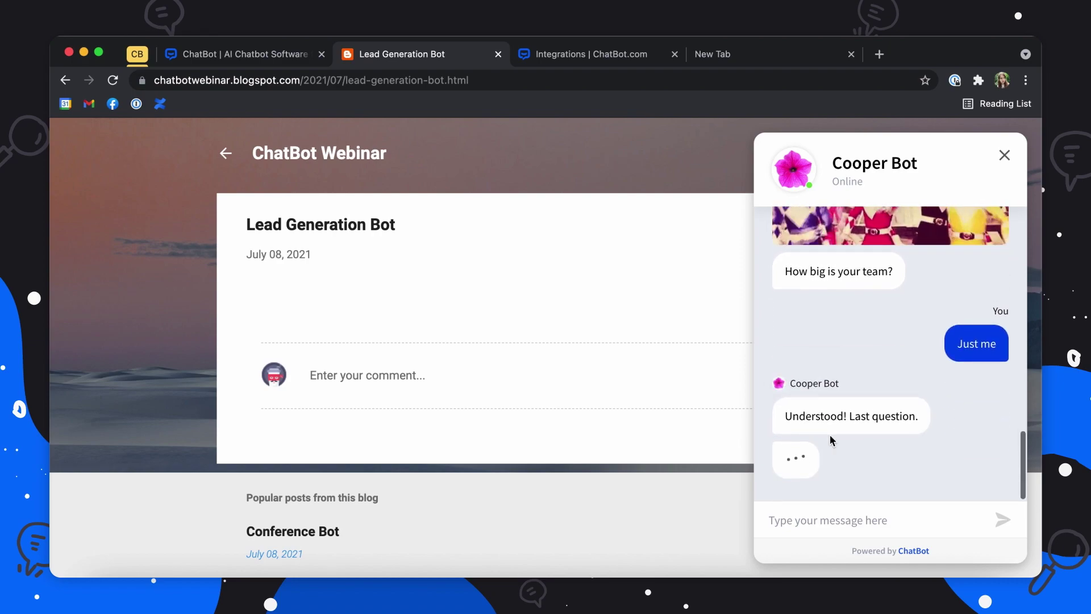
{"action": "left_click", "coordinate": [822, 514]}
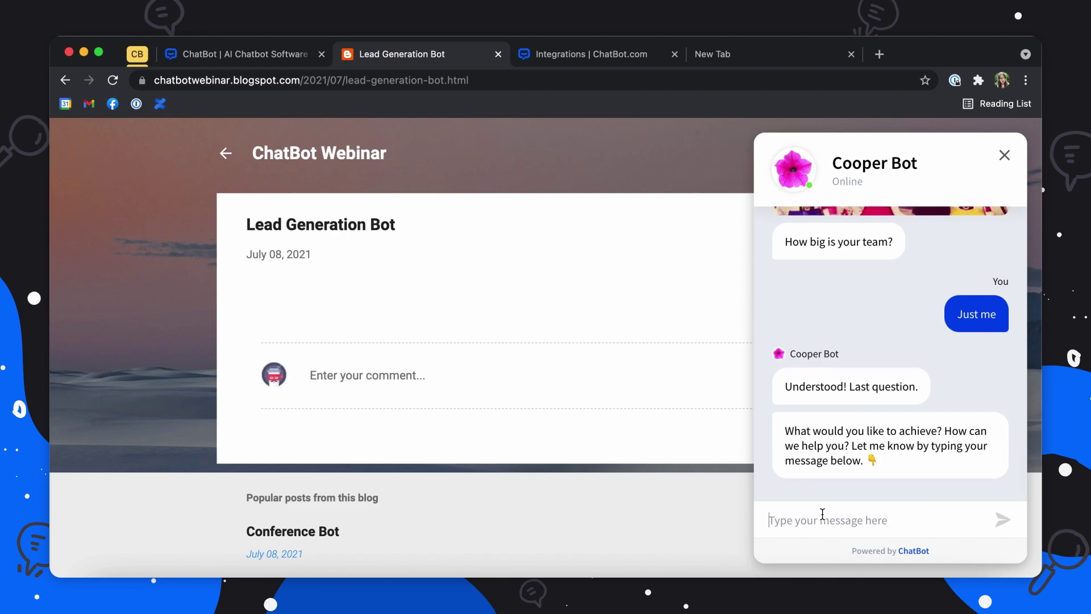
{"action": "type", "text": "Messag"}
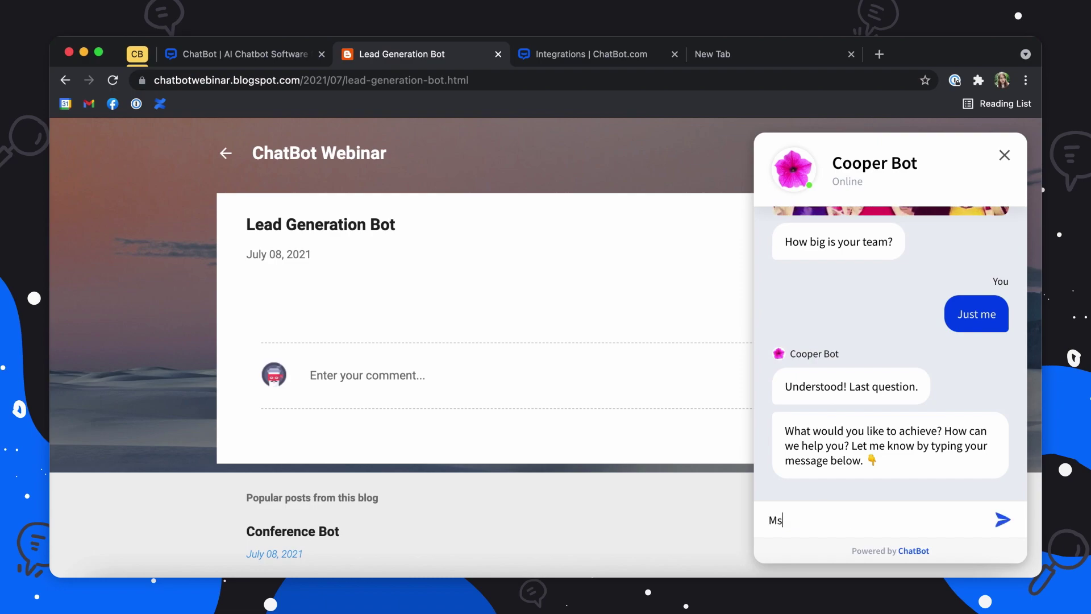
{"action": "type", "text": "e"}
{"action": "key", "text": "Return"}
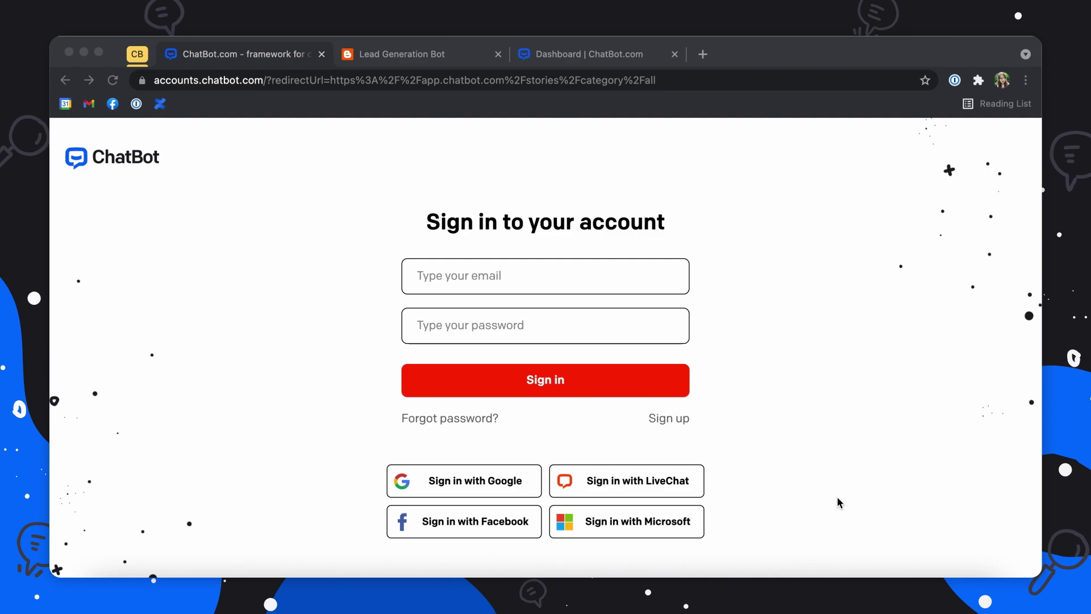
Step: From the Dashboard's ready templates, open the Lead Generation Bot template details
{"action": "left_click", "coordinate": [594, 54]}
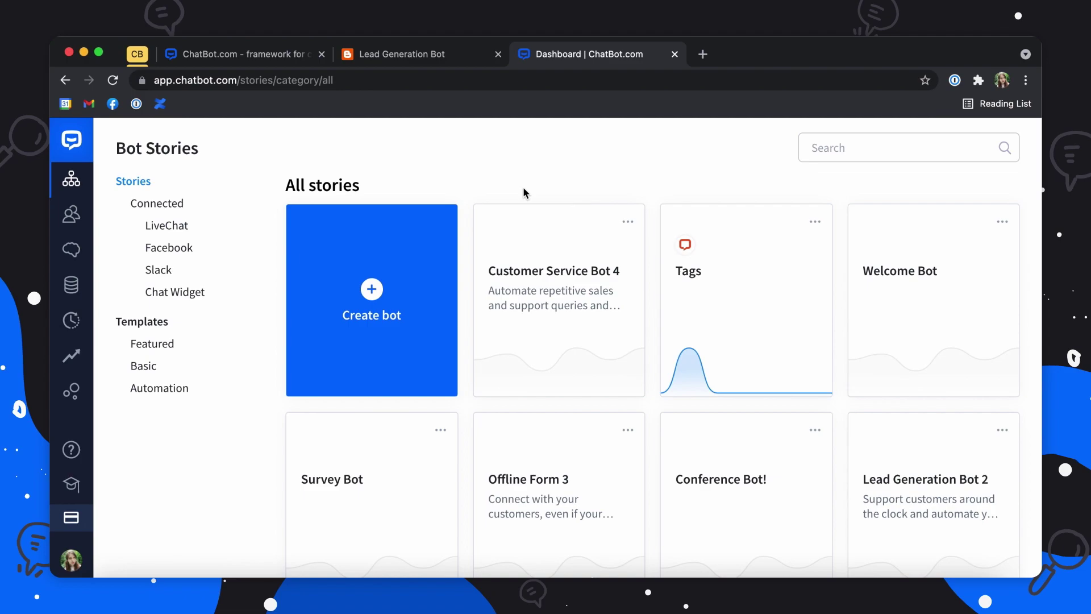
{"action": "scroll", "coordinate": [523, 188], "scroll_direction": "down", "scroll_amount": 15}
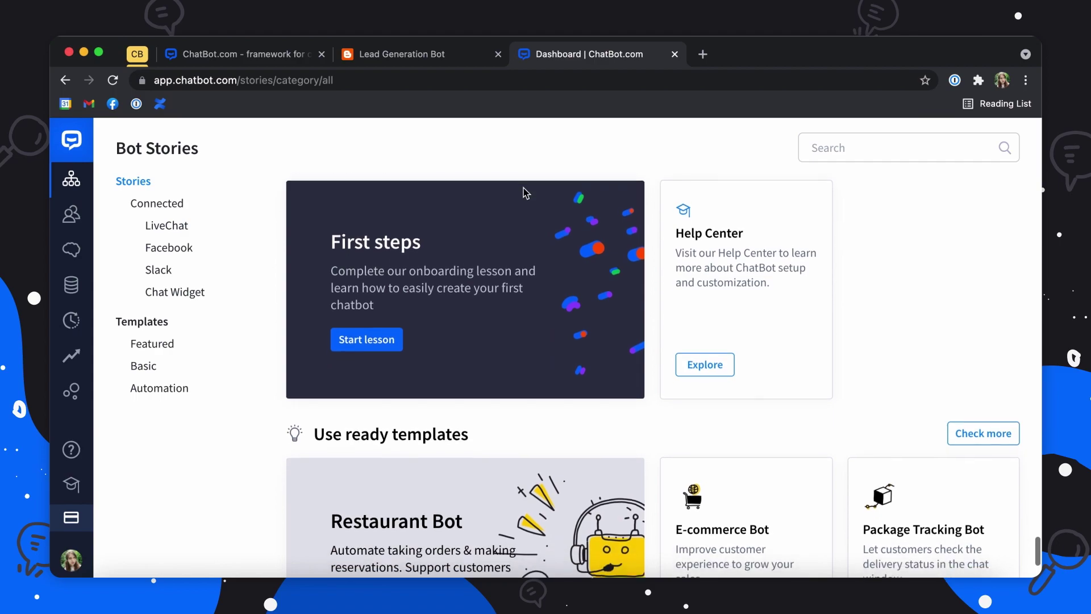
{"action": "scroll", "coordinate": [524, 193], "scroll_direction": "up", "scroll_amount": 3}
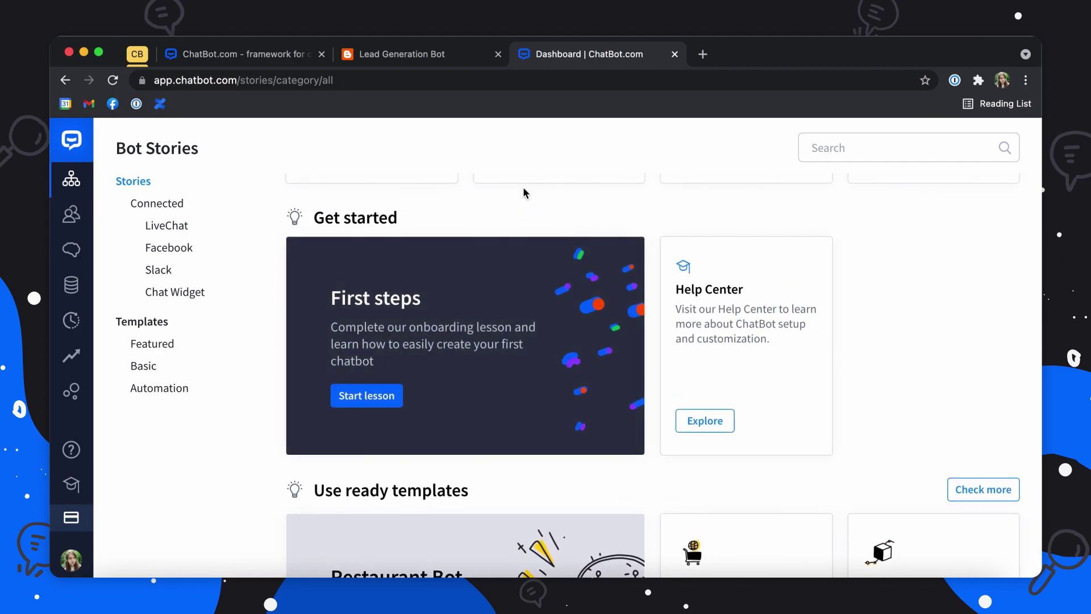
{"action": "scroll", "coordinate": [701, 449], "scroll_direction": "down", "scroll_amount": 3}
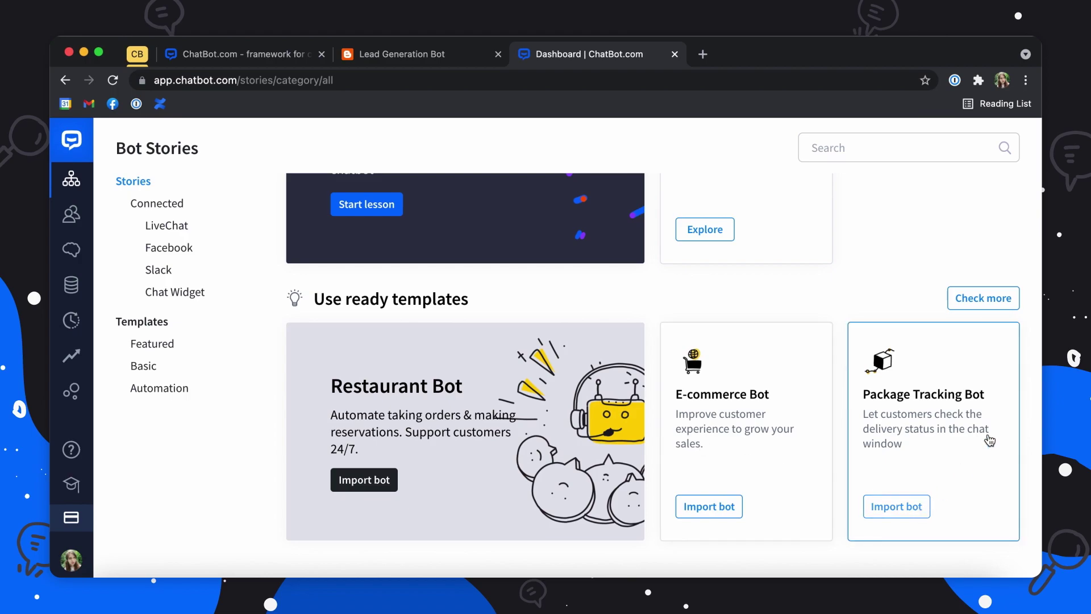
{"action": "left_click", "coordinate": [988, 297]}
{"action": "scroll", "coordinate": [703, 459], "scroll_direction": "down", "scroll_amount": 4}
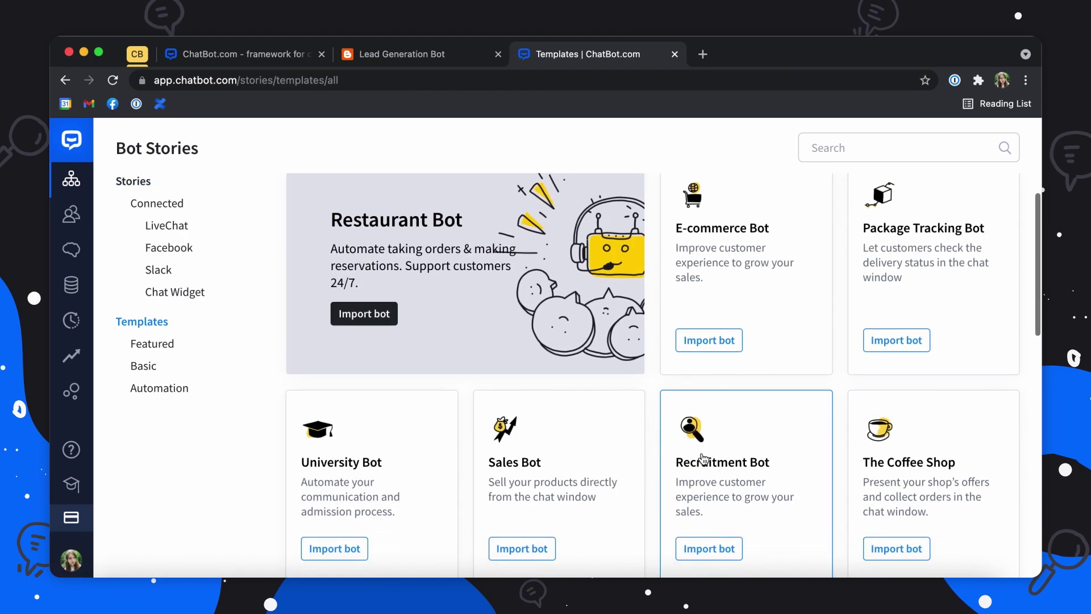
{"action": "scroll", "coordinate": [704, 459], "scroll_direction": "down", "scroll_amount": 3}
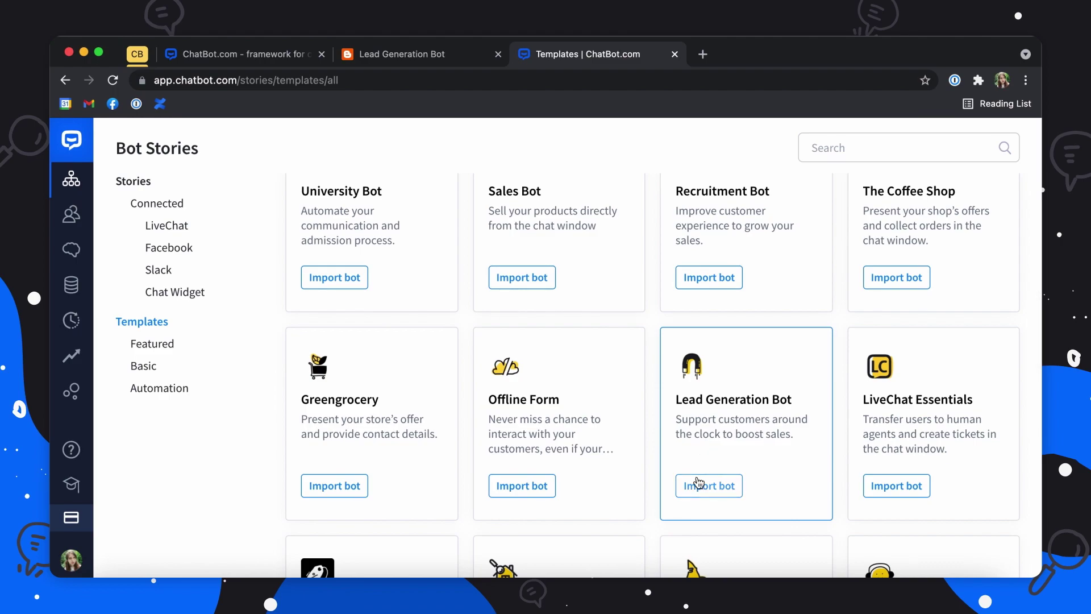
{"action": "left_click", "coordinate": [699, 483]}
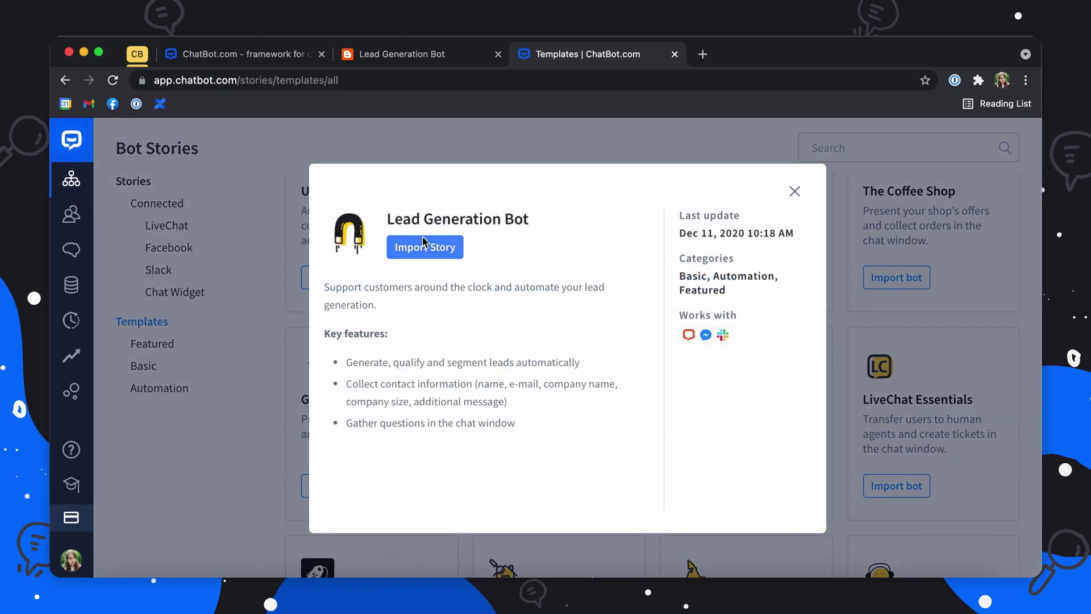
Step: Import Lead Generation Bot as a new story and go back to All stories
{"action": "left_click", "coordinate": [422, 236]}
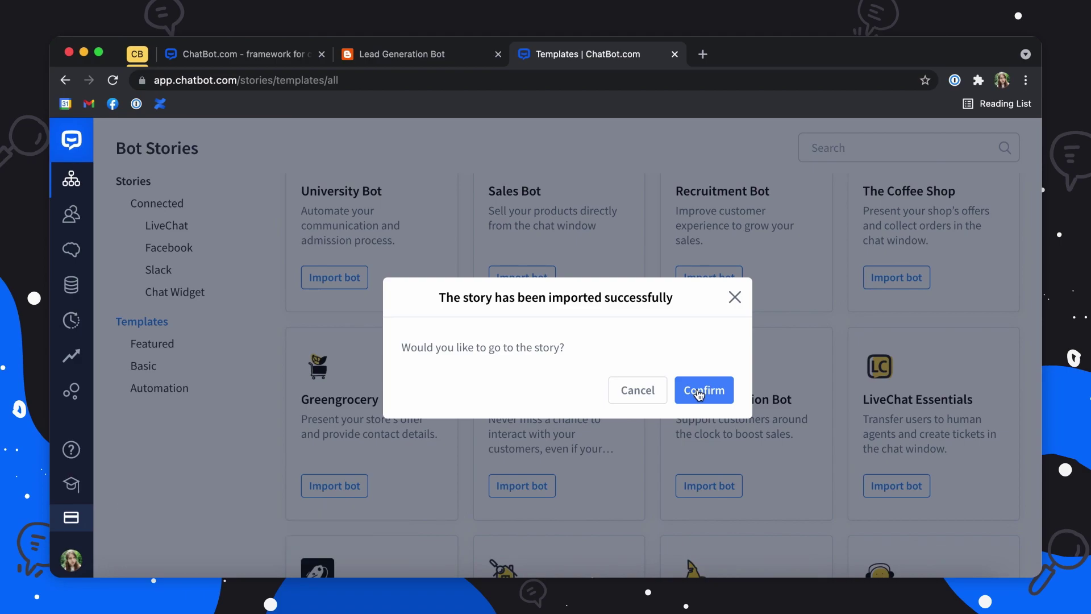
{"action": "left_click", "coordinate": [699, 392]}
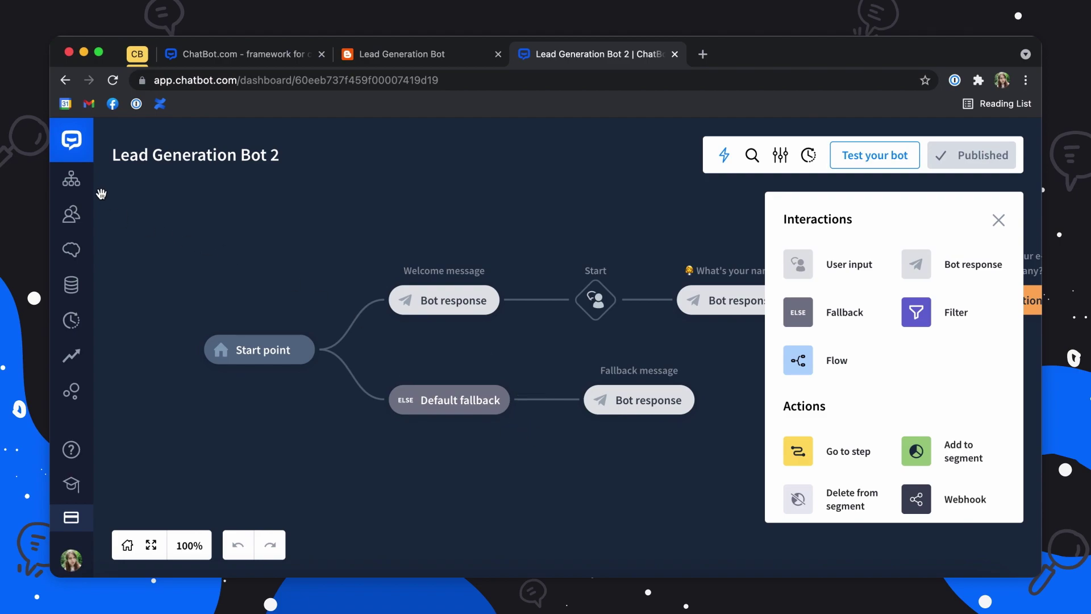
{"action": "left_click", "coordinate": [75, 183]}
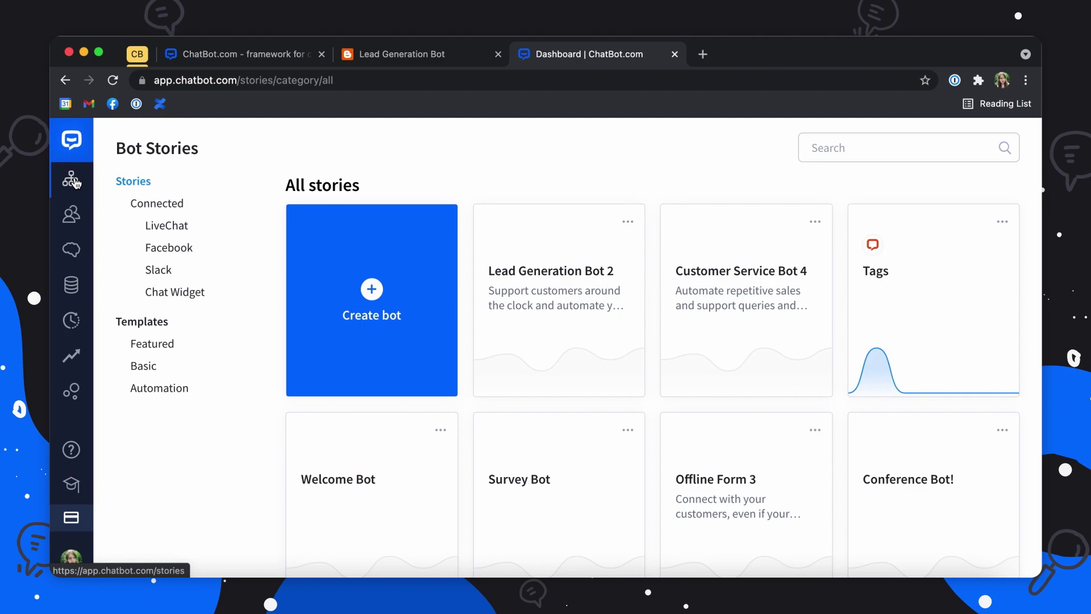
Step: Create a blank bot story named 'Conference Bot.'
{"action": "left_click", "coordinate": [370, 312]}
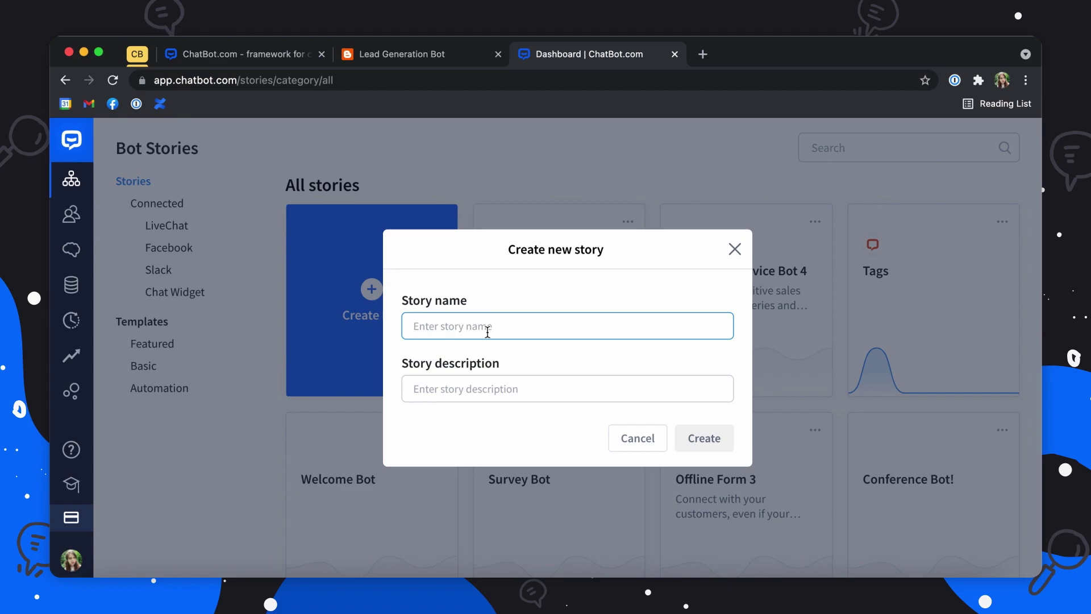
{"action": "type", "text": "Confere"}
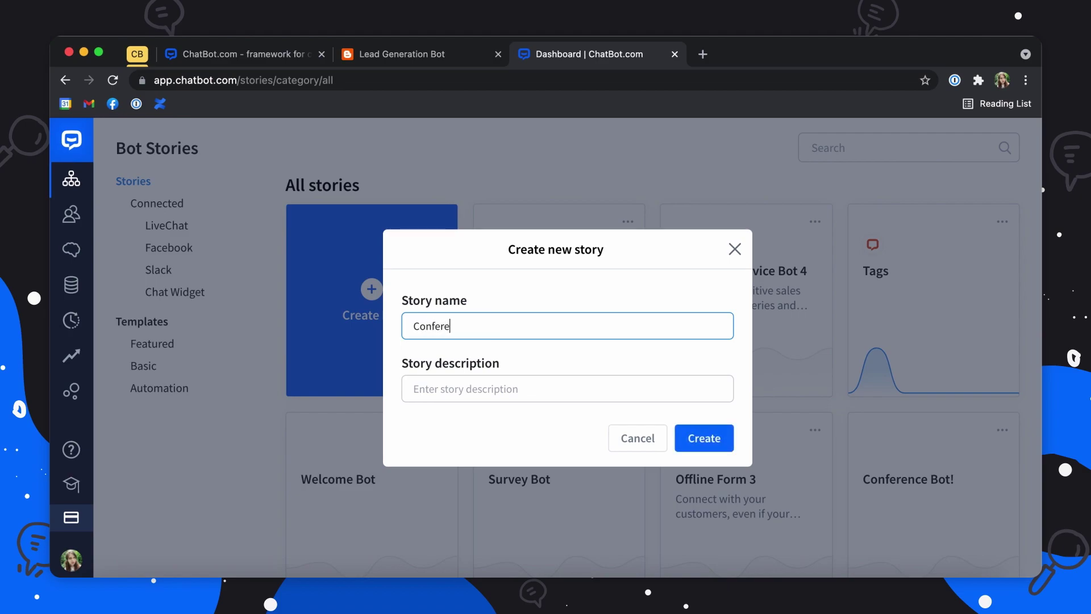
{"action": "type", "text": "nce Bot."}
{"action": "left_click", "coordinate": [708, 438]}
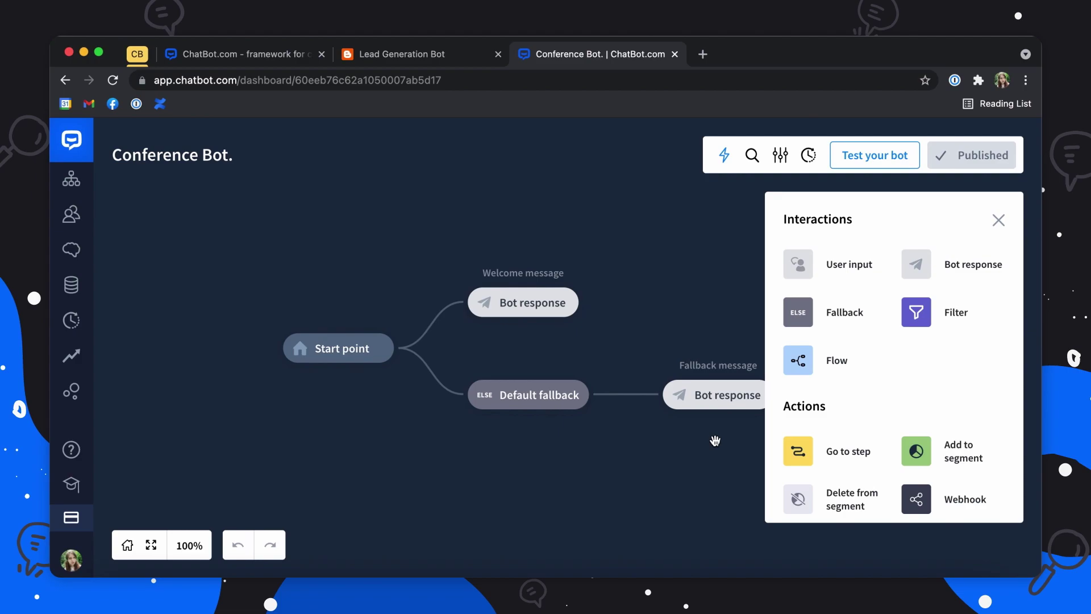
Step: Open the Conference Bot. Welcome message response whose first variant reads 'Hi'
{"action": "mouse_move", "coordinate": [329, 383]}
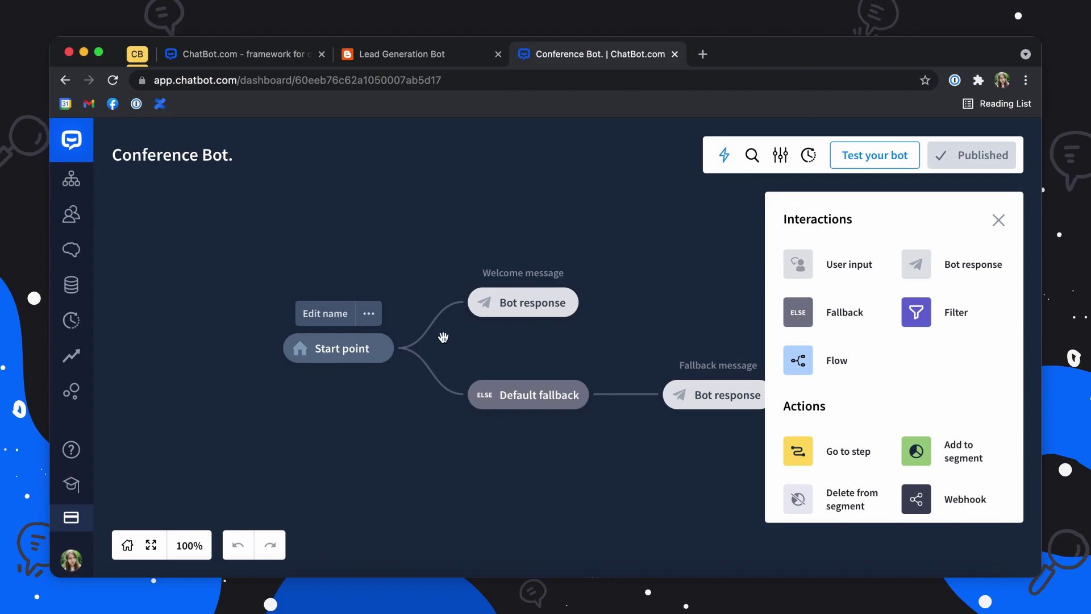
{"action": "left_click", "coordinate": [548, 304]}
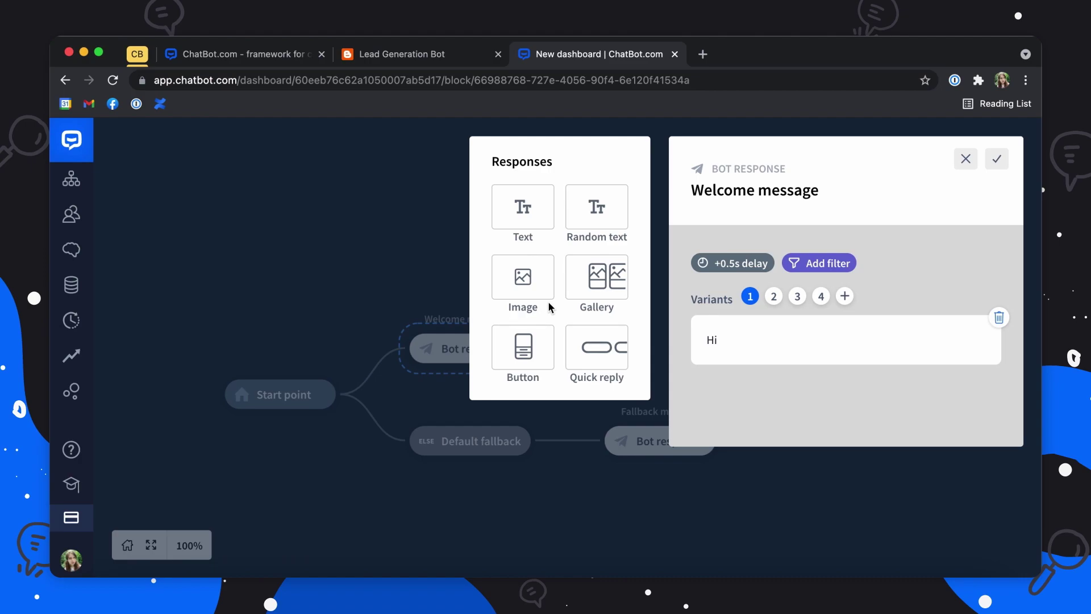
Step: Rework the Welcome message responses until it holds a single empty image block
{"action": "left_click", "coordinate": [523, 227]}
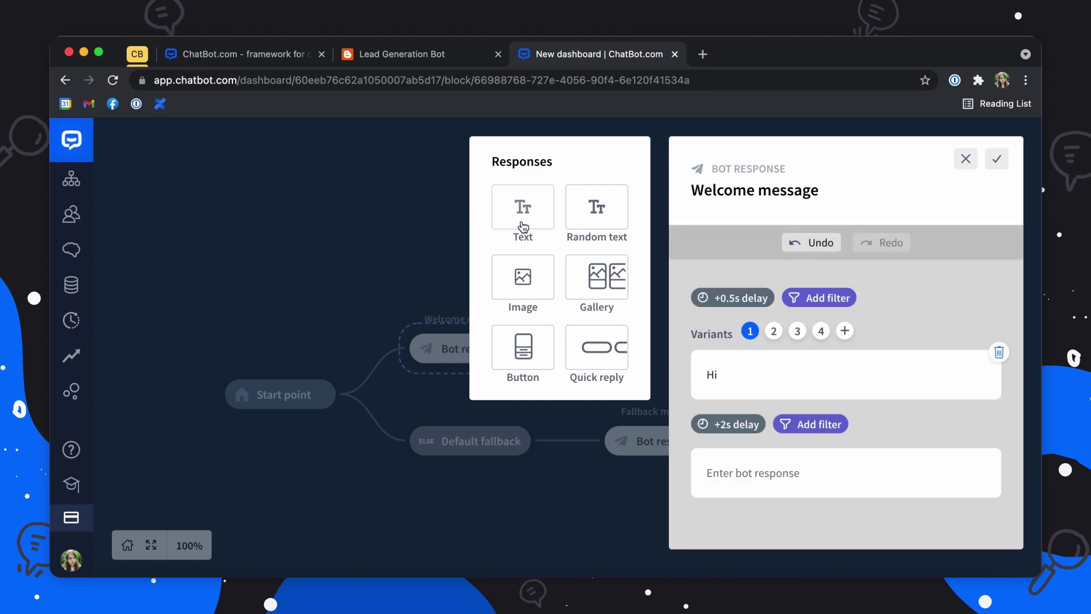
{"action": "left_click", "coordinate": [604, 220]}
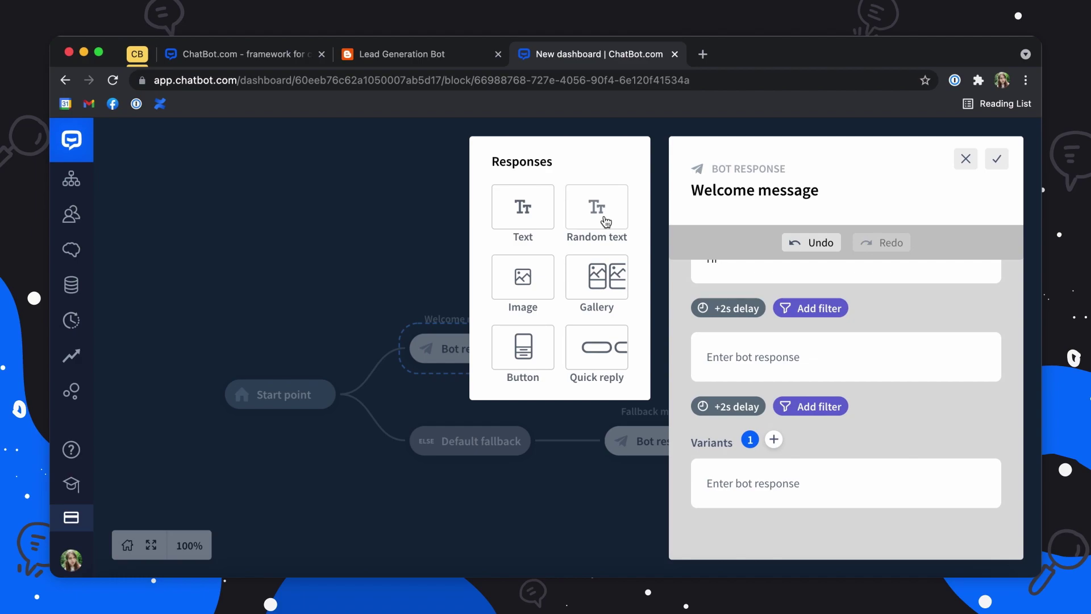
{"action": "left_click", "coordinate": [527, 276]}
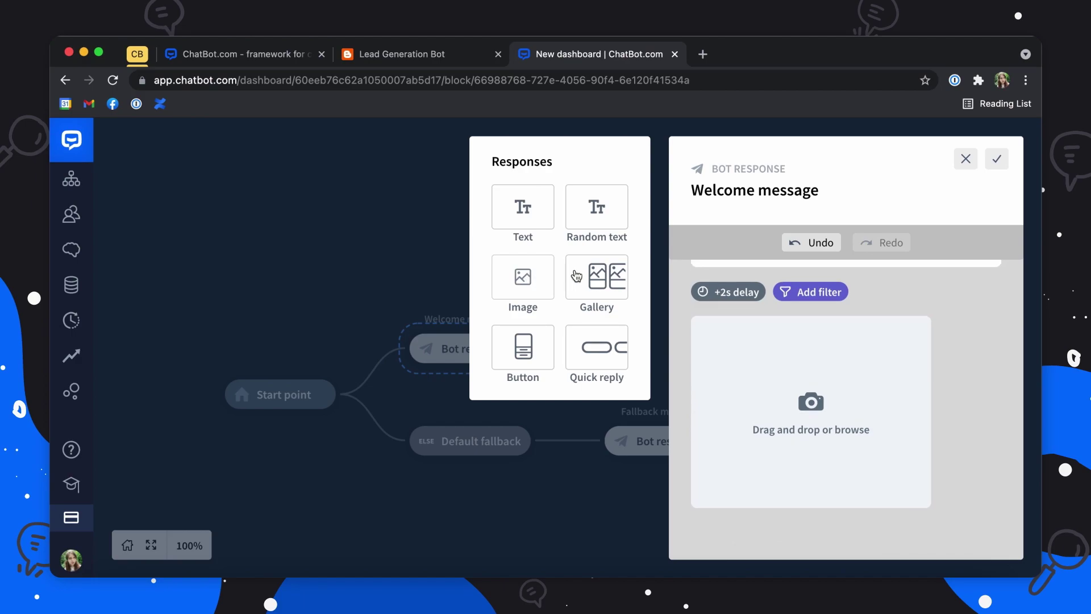
{"action": "left_click", "coordinate": [602, 280]}
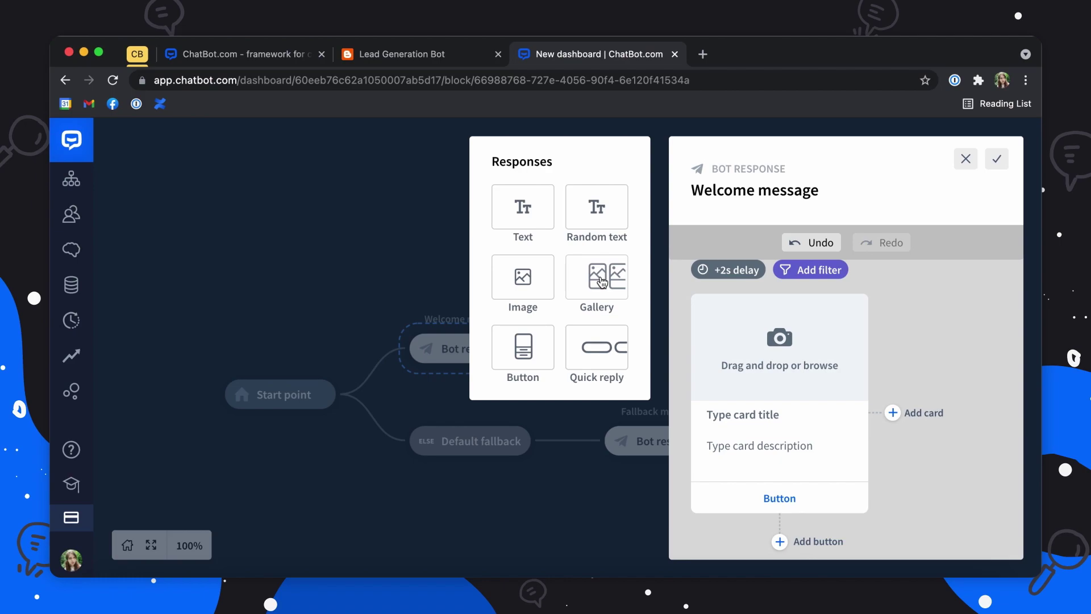
{"action": "left_click", "coordinate": [514, 360]}
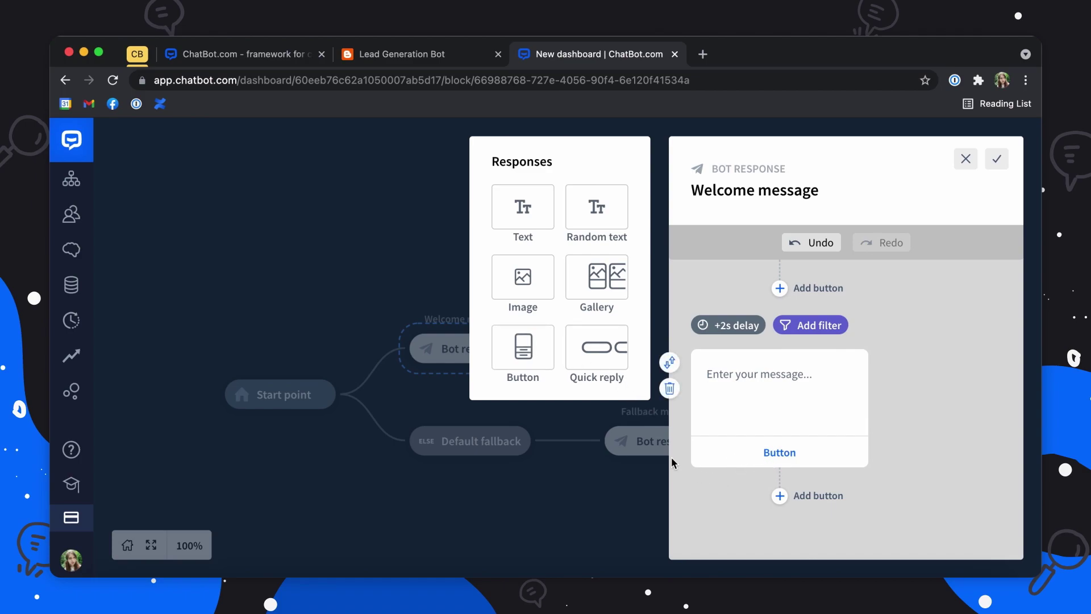
{"action": "left_click", "coordinate": [602, 364]}
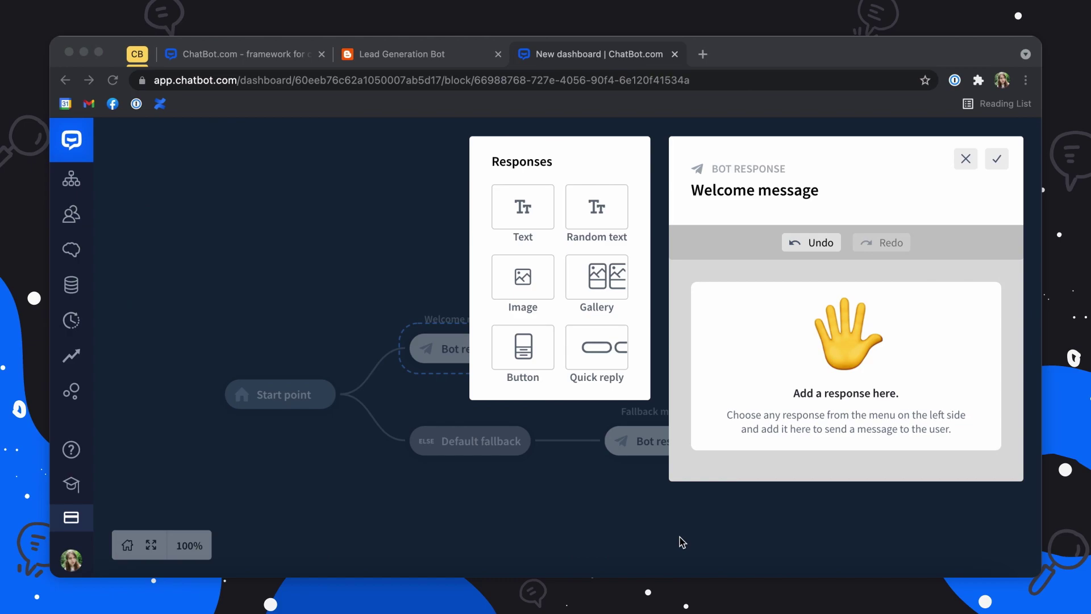
{"action": "left_click", "coordinate": [521, 278]}
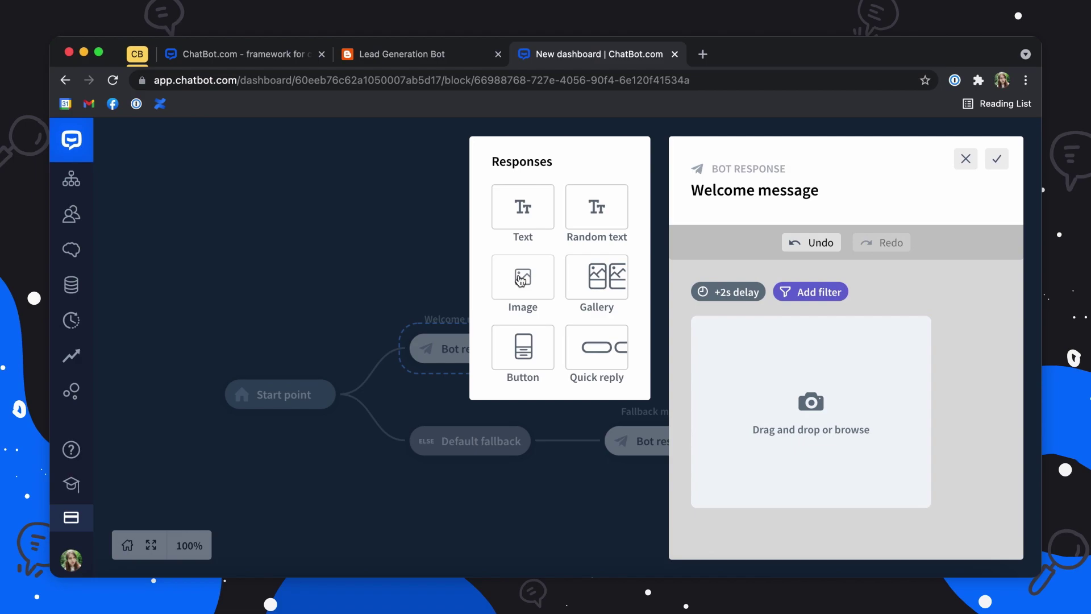
Step: Upload Conference.jpeg into the Welcome message image and add a quick reply block below
{"action": "left_click", "coordinate": [829, 395]}
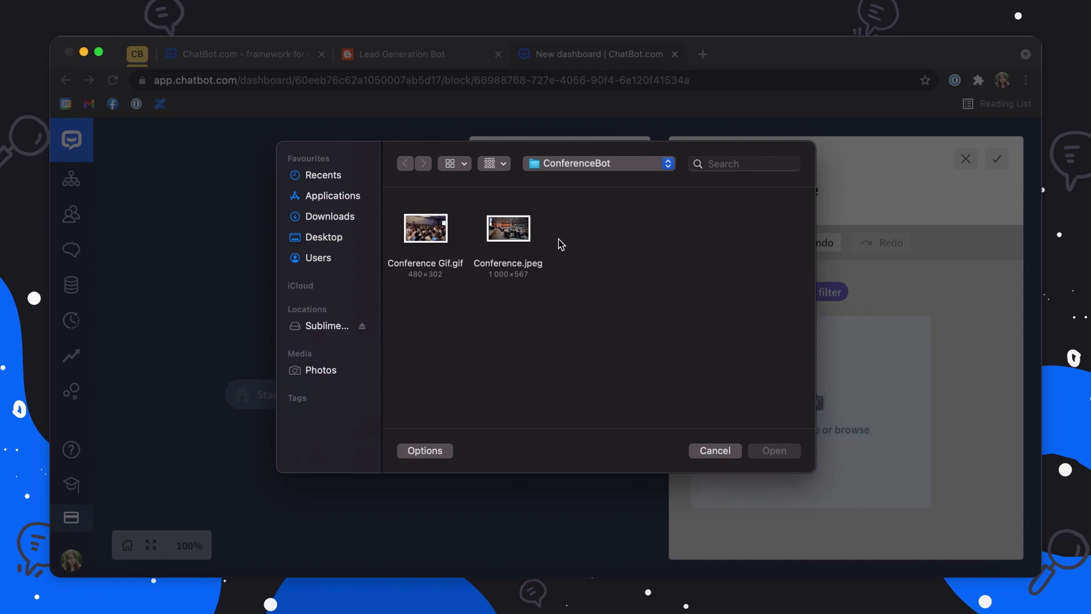
{"action": "left_click", "coordinate": [521, 234]}
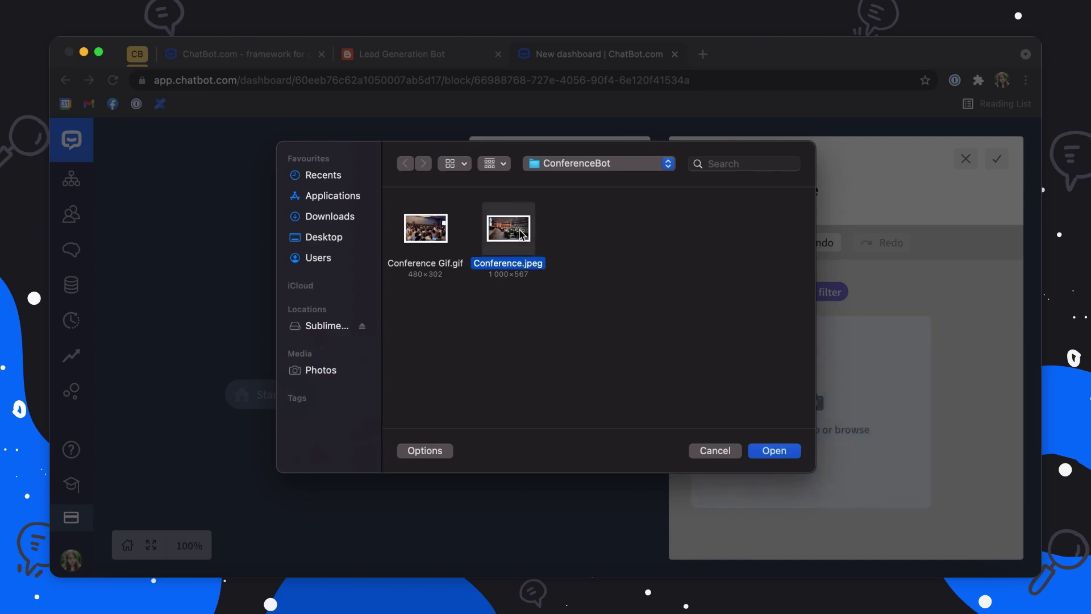
{"action": "left_click", "coordinate": [786, 452]}
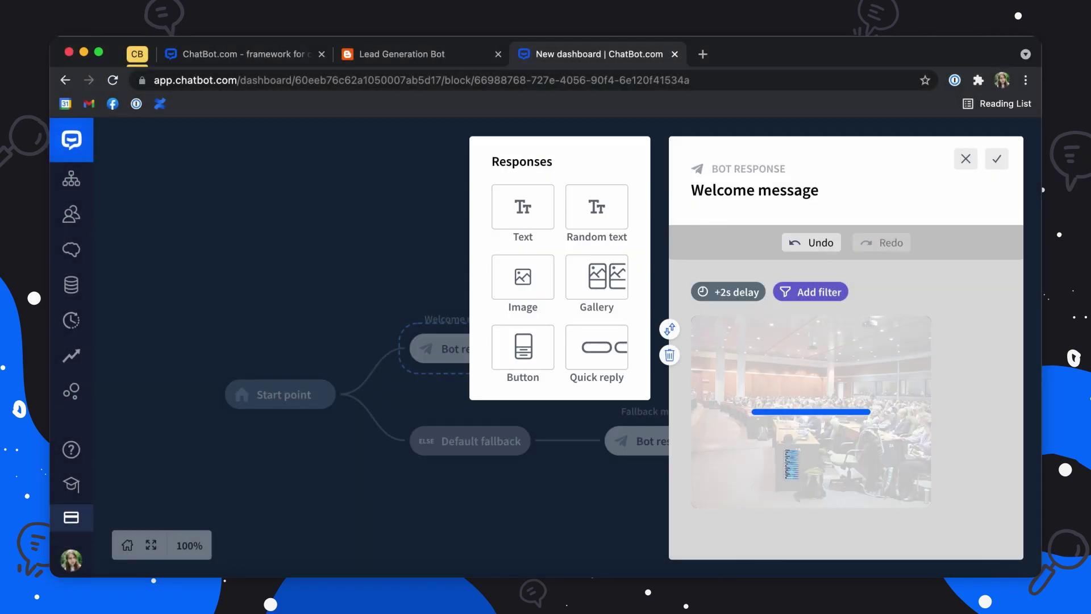
{"action": "left_click", "coordinate": [609, 357]}
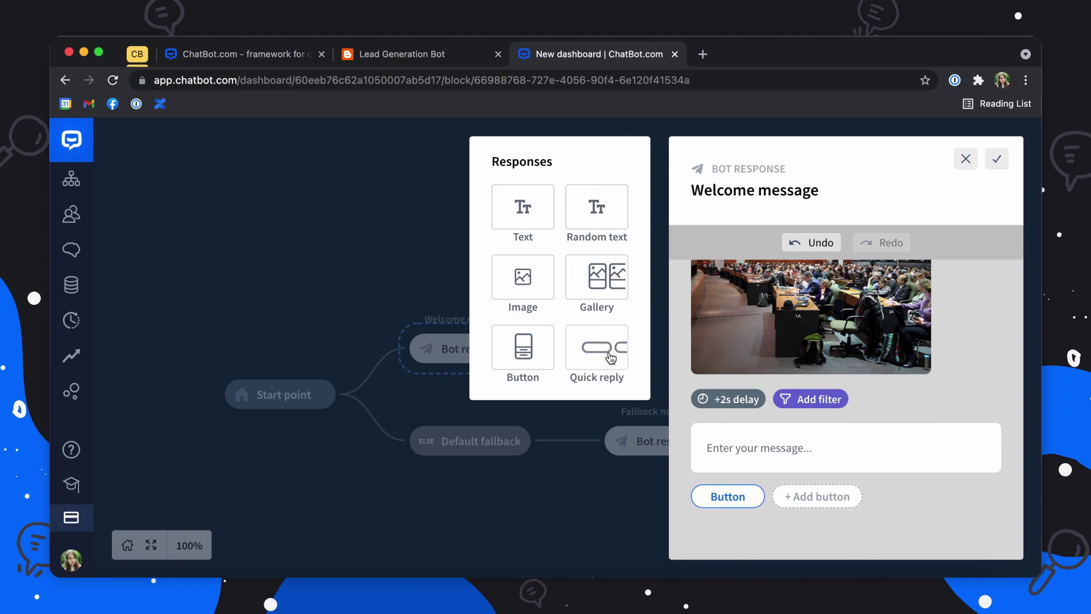
Step: Set the quick reply text to 'Would you like to join our Conference?' with a 'Yes, sign me up!' button
{"action": "left_click", "coordinate": [715, 446]}
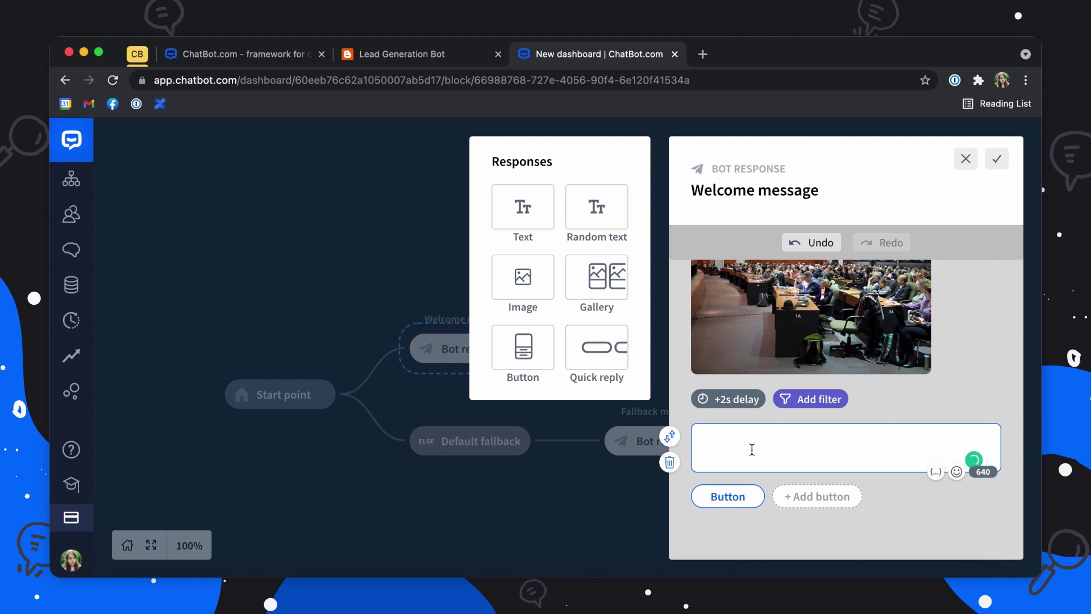
{"action": "type", "text": "Would you like to join our Conference?"}
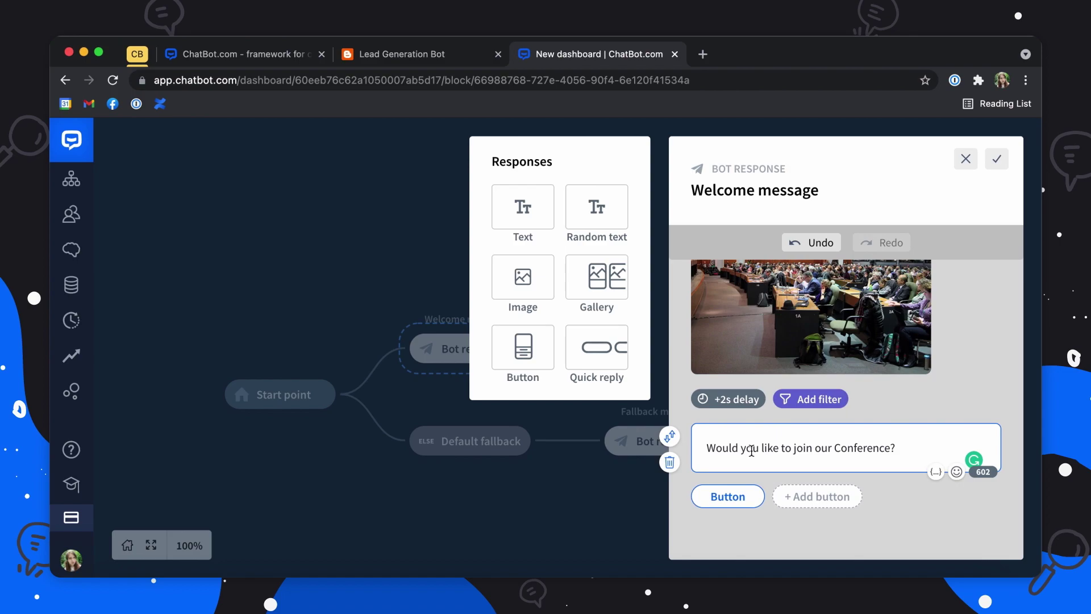
{"action": "left_click", "coordinate": [731, 496]}
{"action": "left_click", "coordinate": [485, 409]}
{"action": "double_click", "coordinate": [485, 409]}
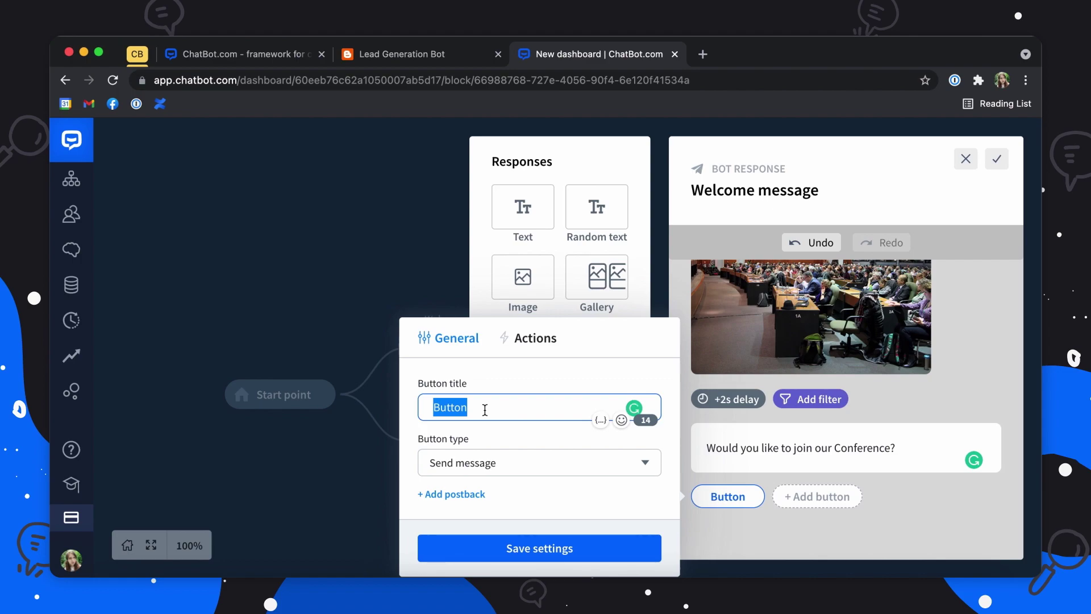
{"action": "type", "text": "Yes, sign me up!"}
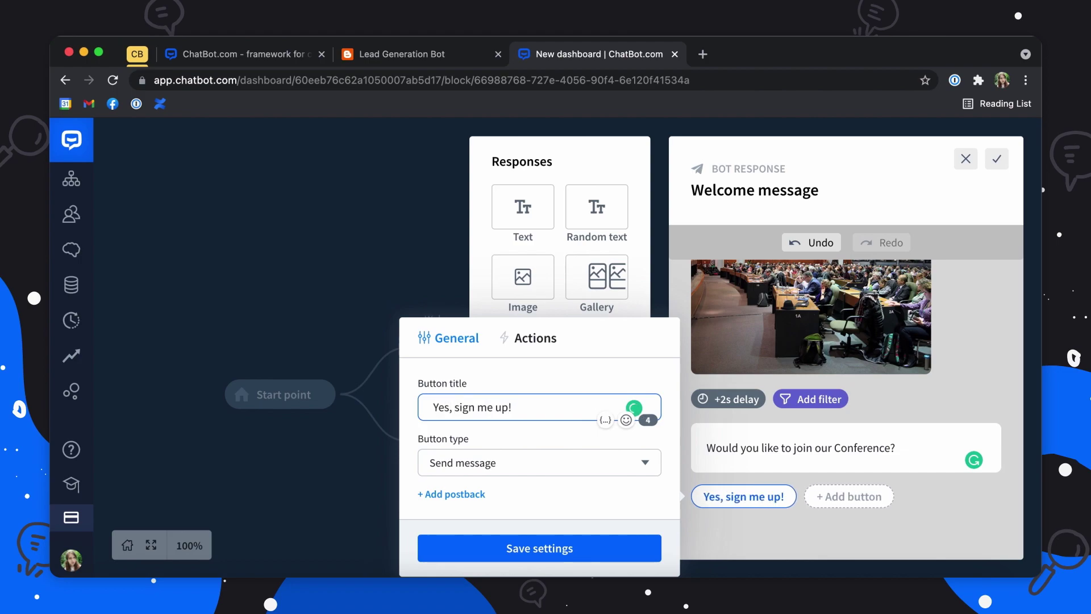
{"action": "left_click", "coordinate": [451, 460]}
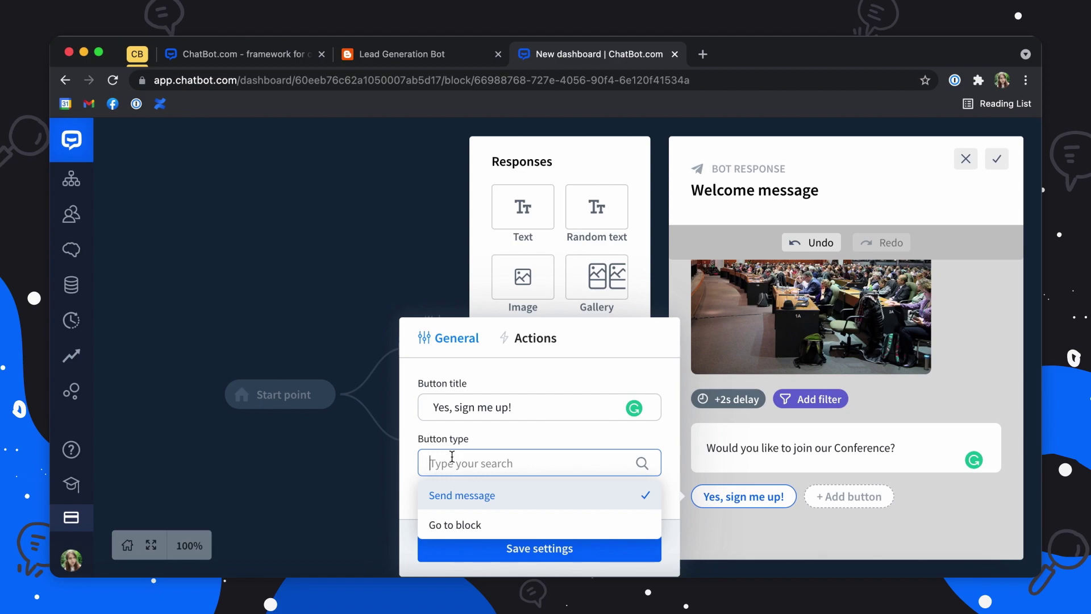
{"action": "left_click", "coordinate": [455, 495]}
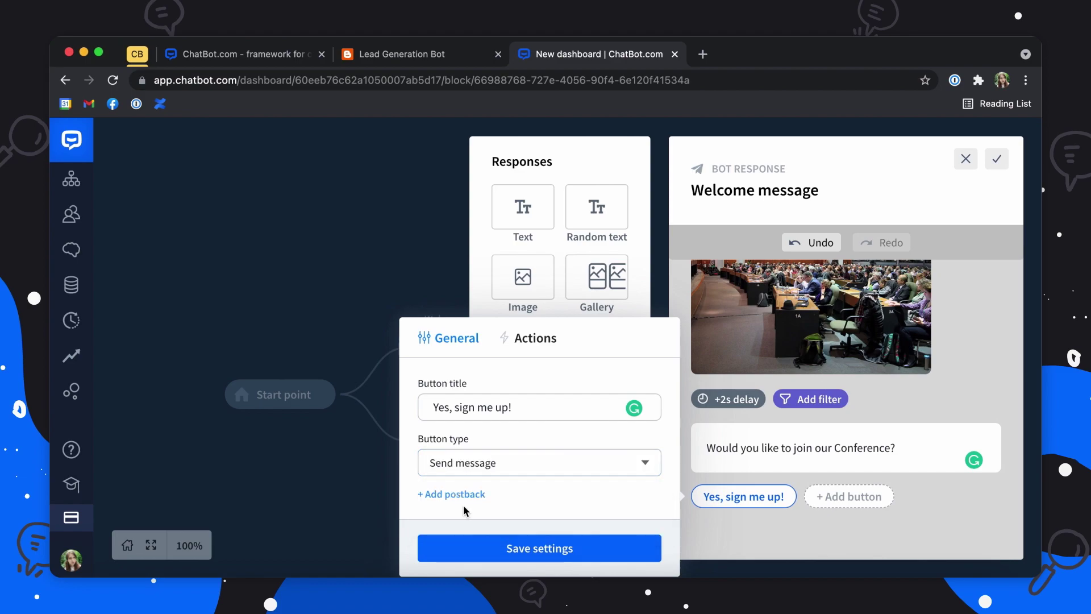
{"action": "left_click", "coordinate": [482, 552]}
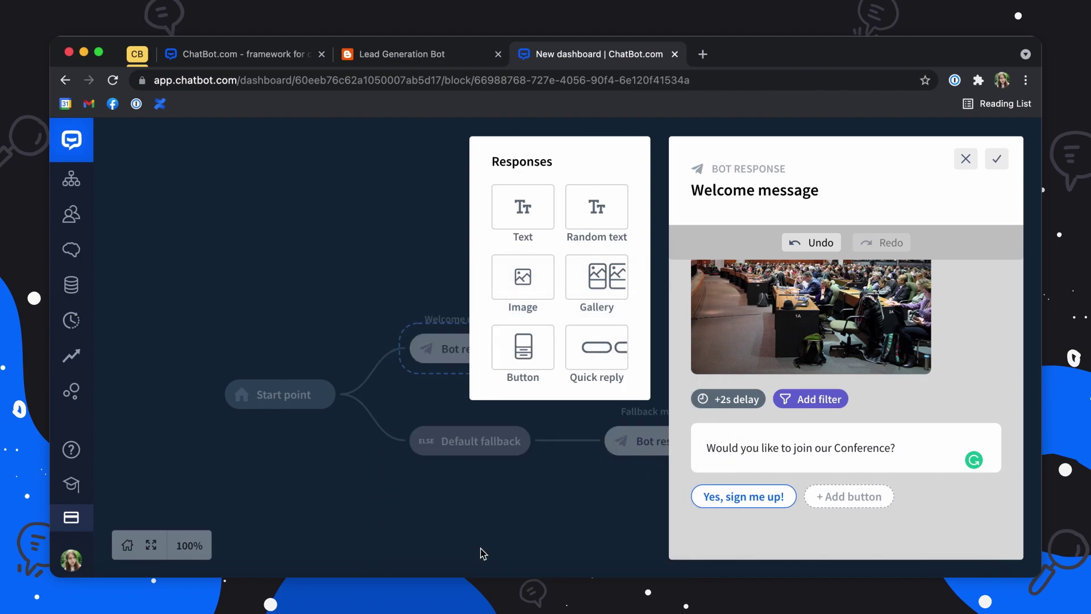
Step: Add a second 'No, thanks.' reply button and save the Welcome message
{"action": "left_click", "coordinate": [840, 497]}
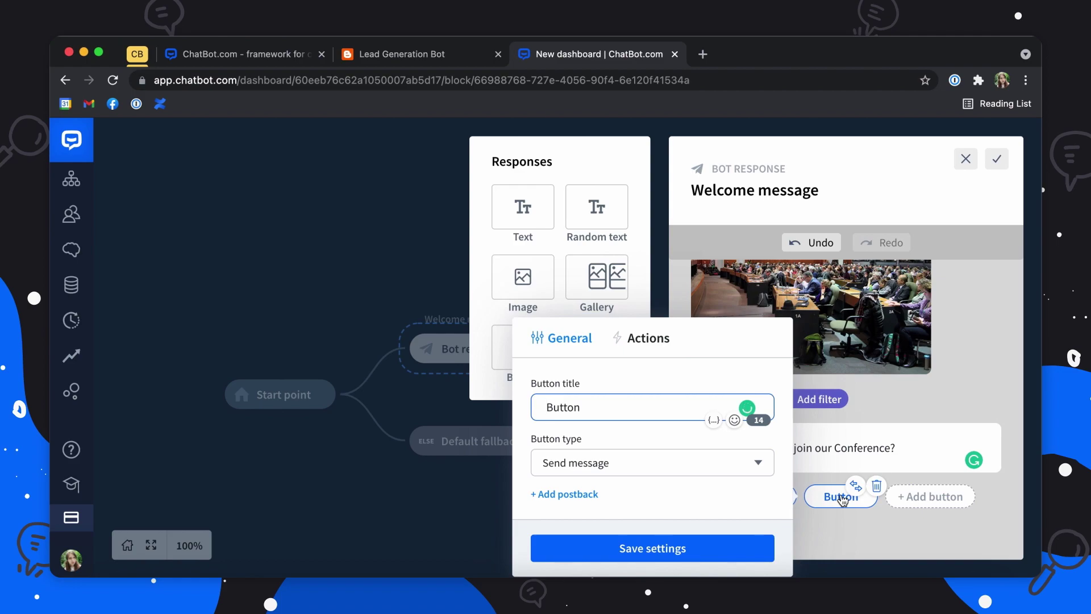
{"action": "double_click", "coordinate": [638, 407]}
{"action": "type", "text": "No, thanks."}
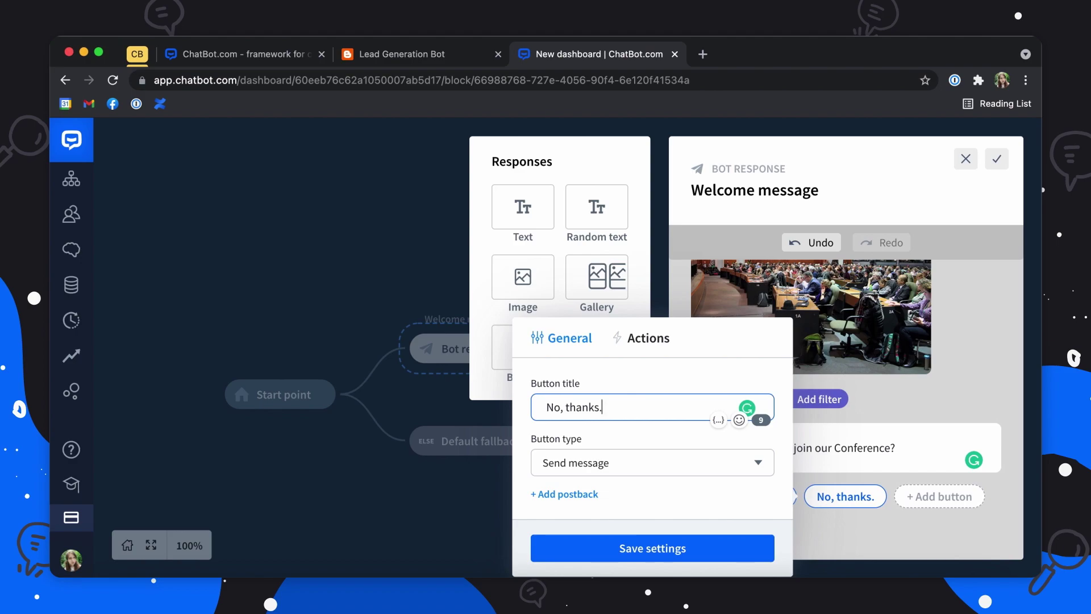
{"action": "left_click", "coordinate": [623, 550]}
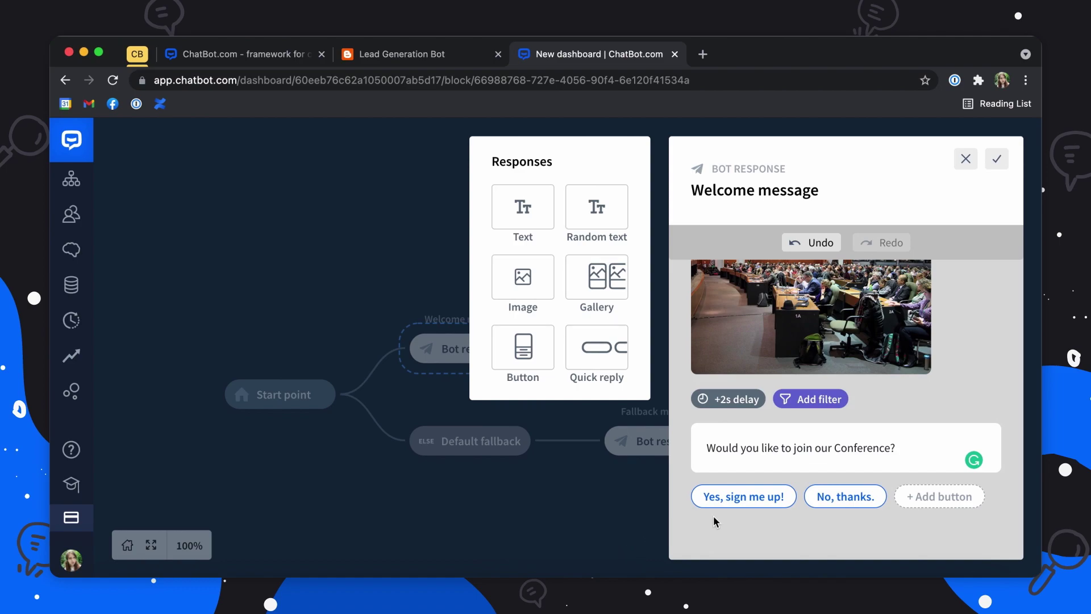
{"action": "left_click", "coordinate": [996, 159]}
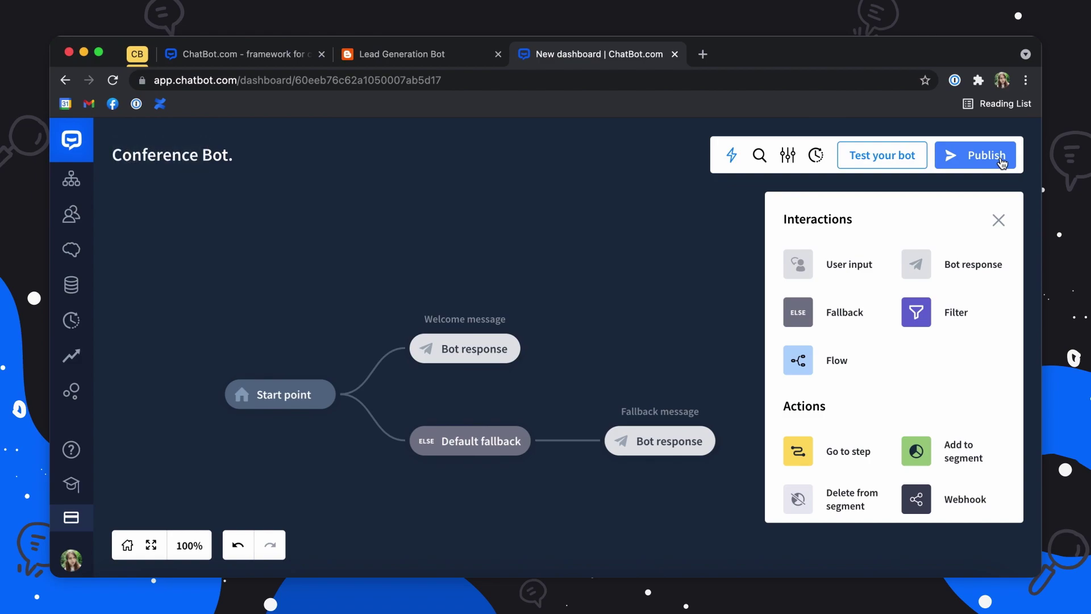
Step: Place a User input block after the Welcome message and open it for editing
{"action": "left_click_drag", "start_coordinate": [807, 264], "coordinate": [540, 350]}
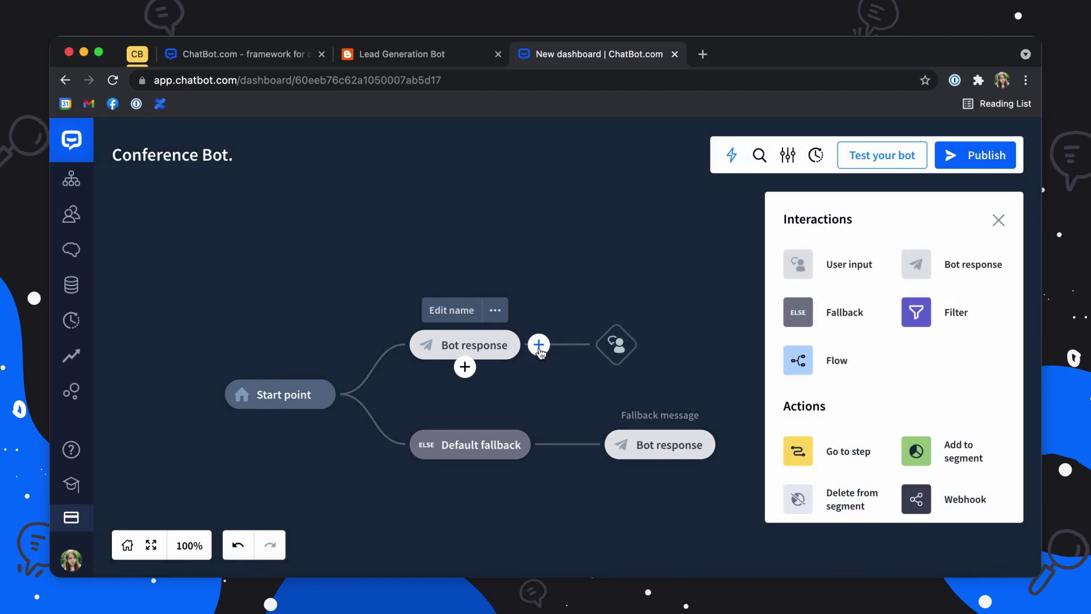
{"action": "left_click", "coordinate": [615, 346]}
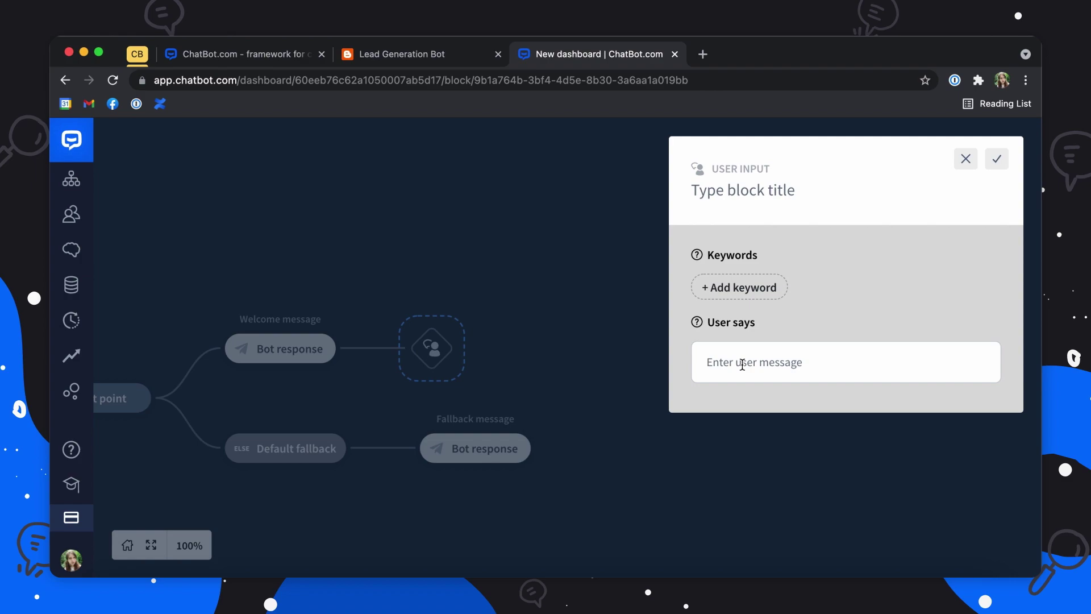
Step: Add user phrases 'Yes, sign me up', 'I want to join' and 'Join the conference'
{"action": "left_click", "coordinate": [778, 362]}
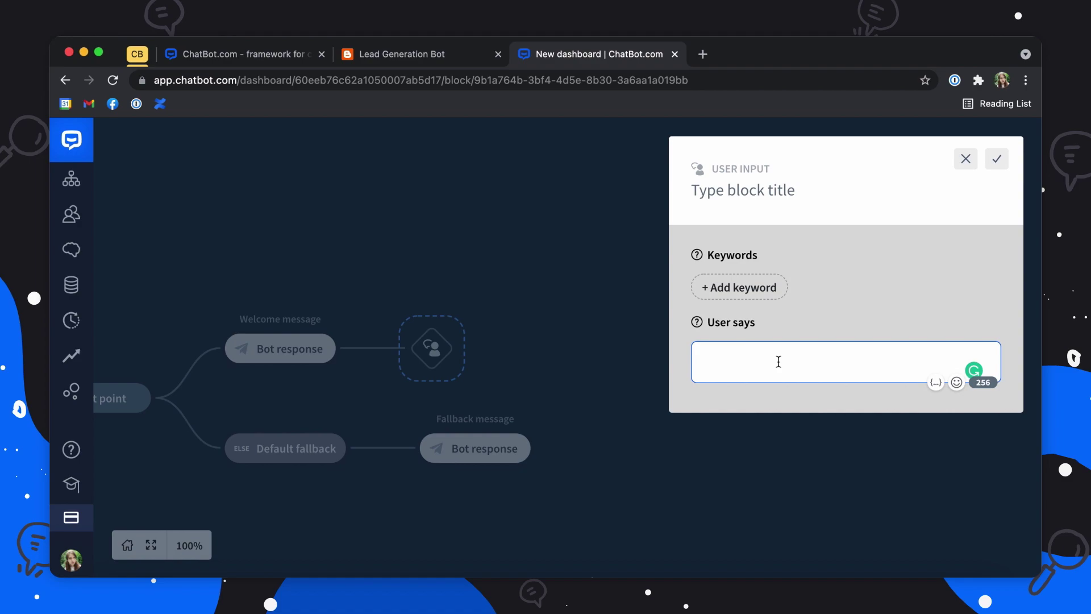
{"action": "type", "text": "Yes, sign me up"}
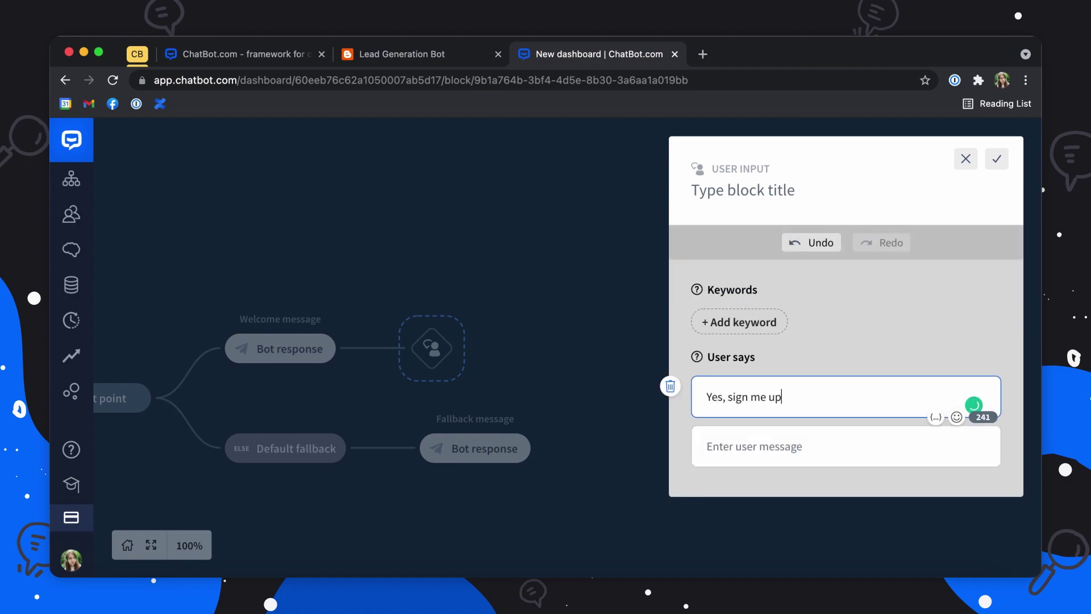
{"action": "left_click", "coordinate": [777, 449]}
{"action": "type", "text": "I want to"}
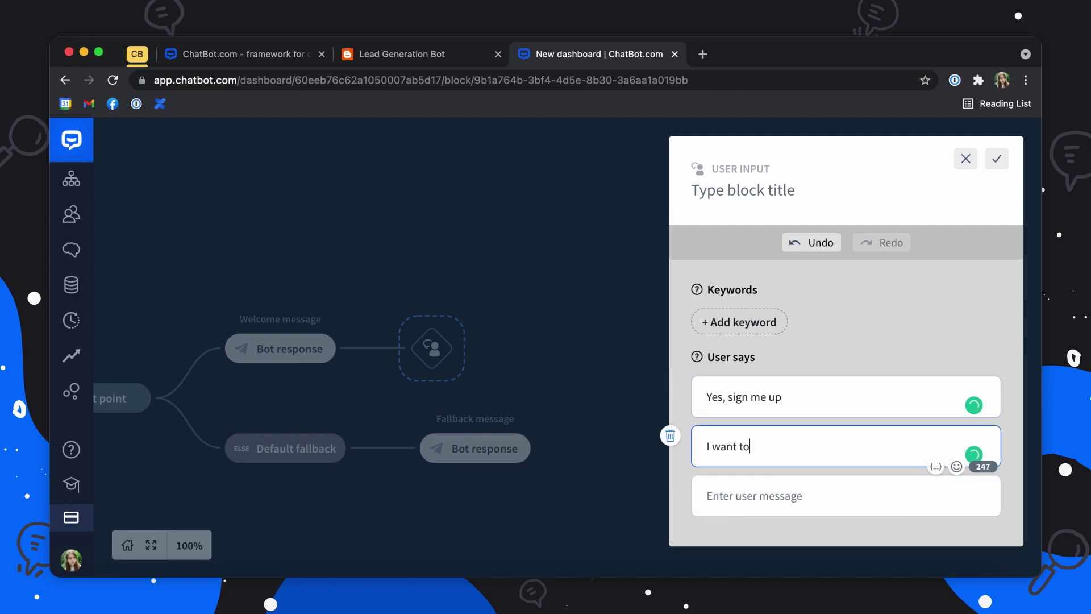
{"action": "type", "text": " join"}
{"action": "left_click", "coordinate": [809, 496]}
{"action": "type", "text": "Join "}
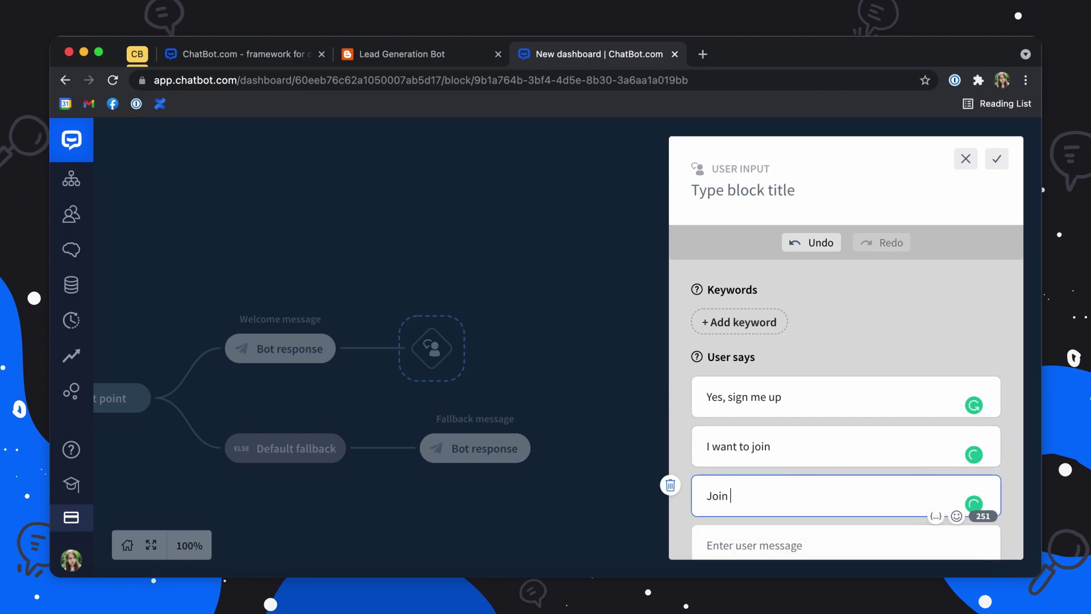
{"action": "type", "text": "the conference"}
Step: Add keywords sign up, join and yes, title the block 'Yes' and save it
{"action": "left_click", "coordinate": [763, 323]}
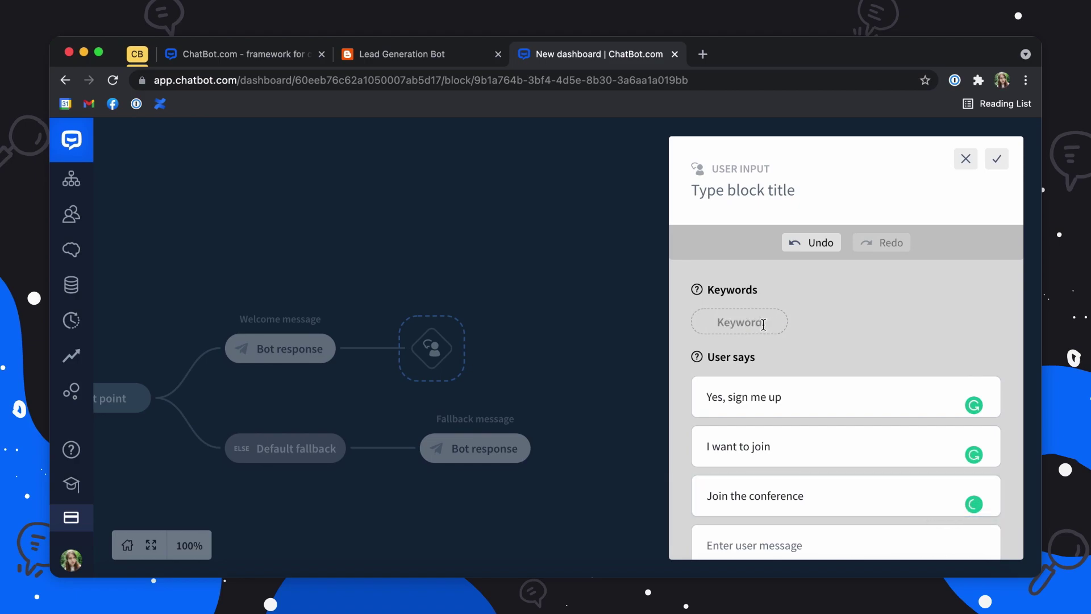
{"action": "type", "text": "sign up"}
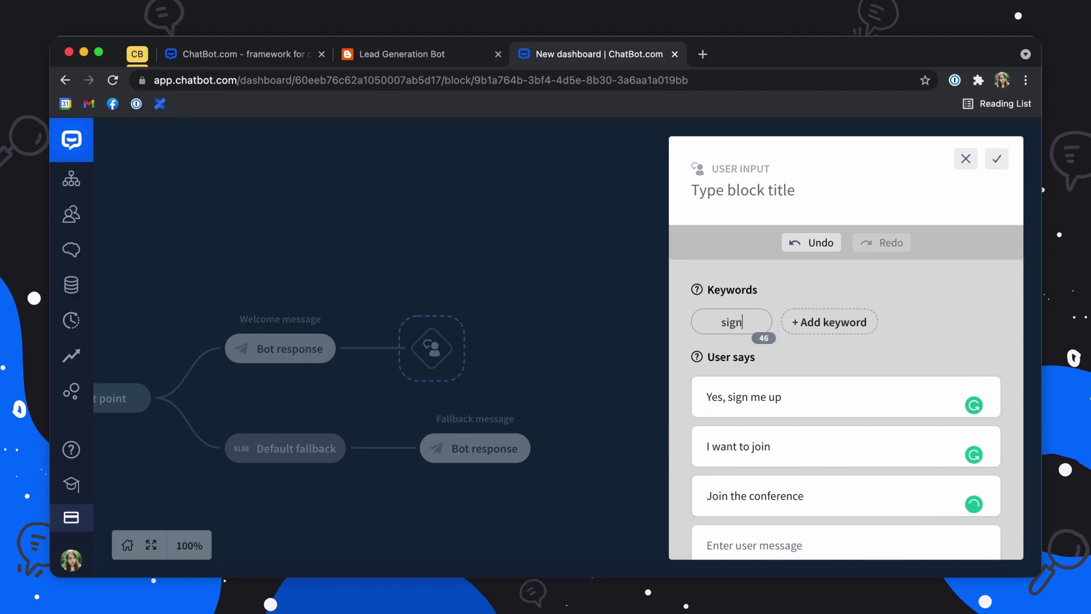
{"action": "left_click", "coordinate": [803, 327]}
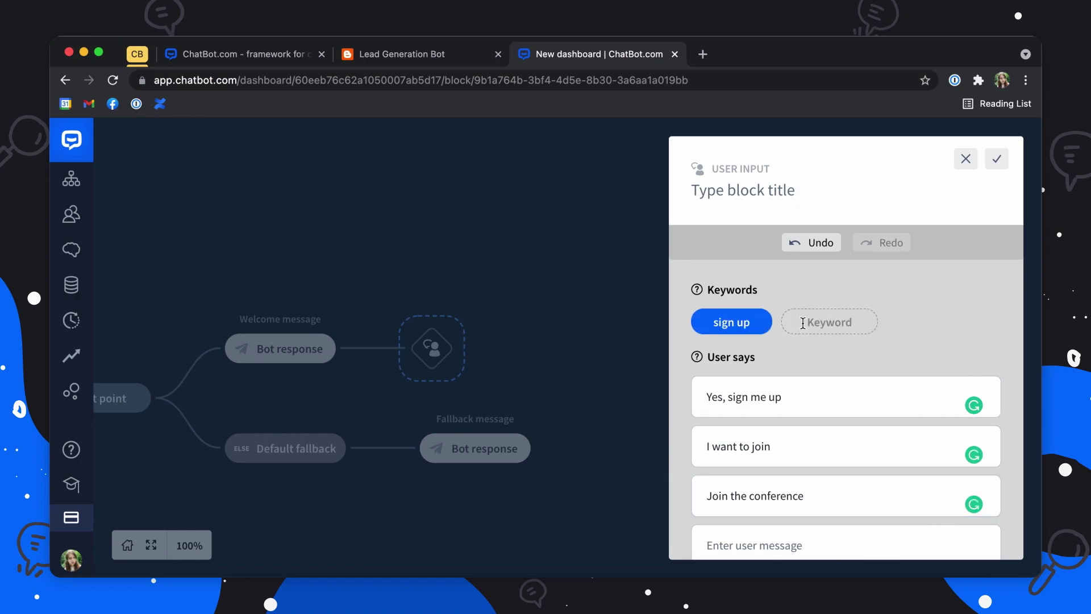
{"action": "type", "text": "join"}
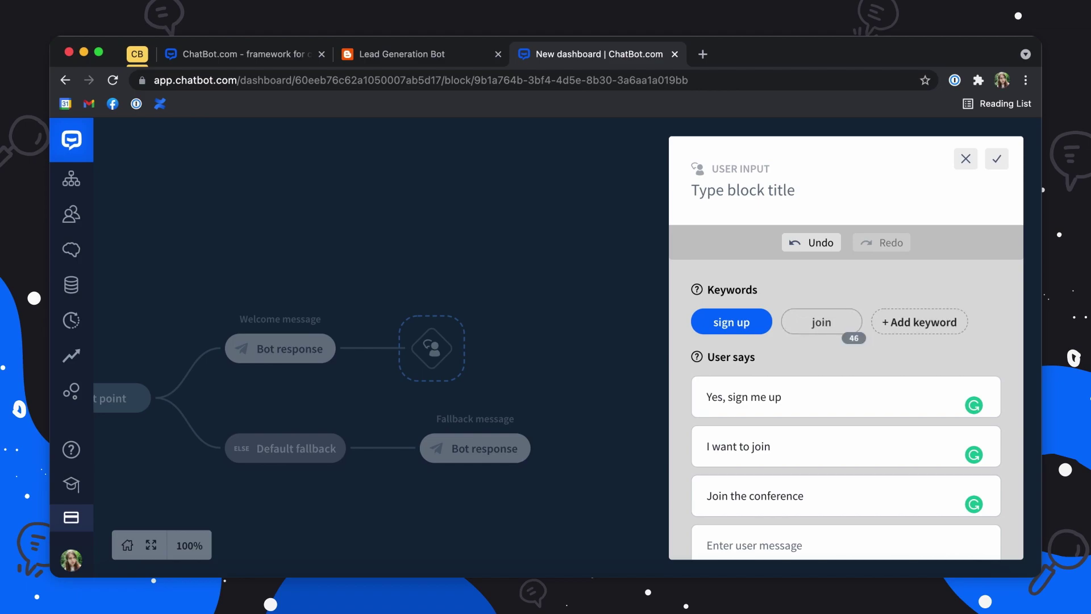
{"action": "left_click", "coordinate": [936, 320]}
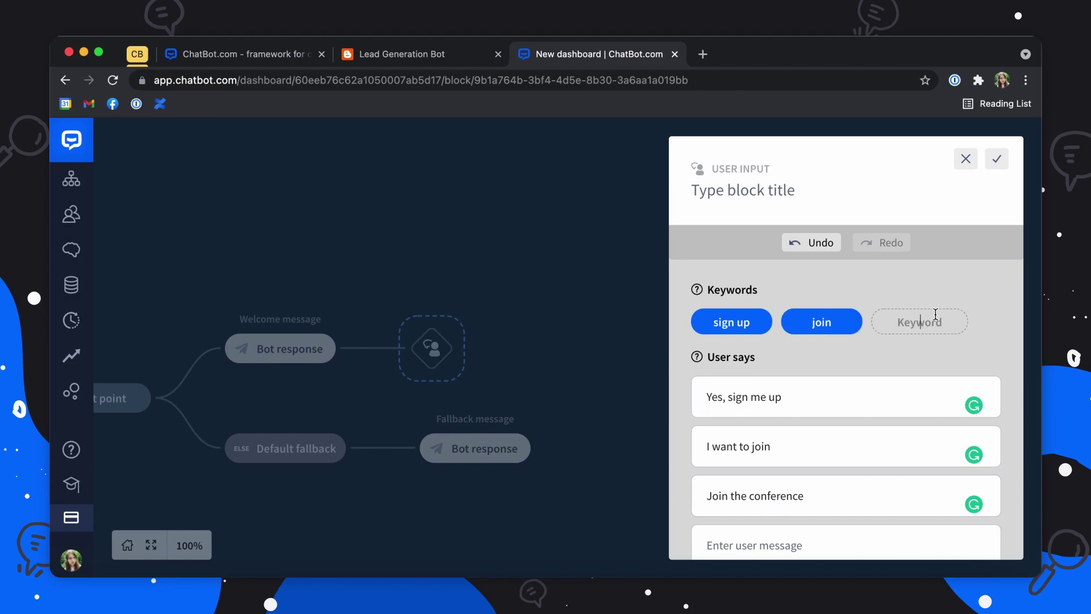
{"action": "type", "text": "yes"}
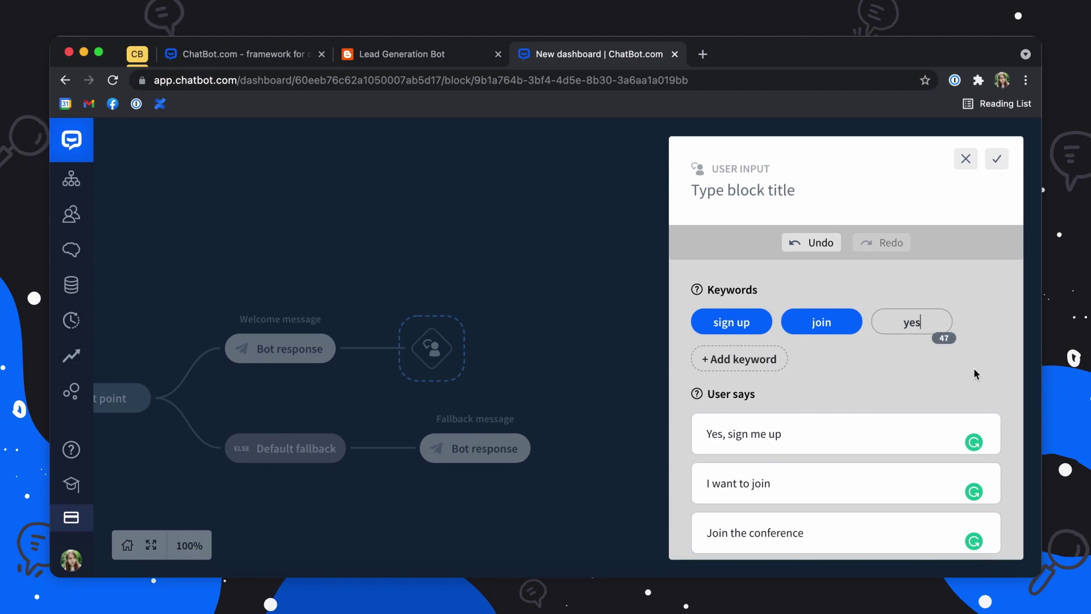
{"action": "left_click", "coordinate": [973, 370]}
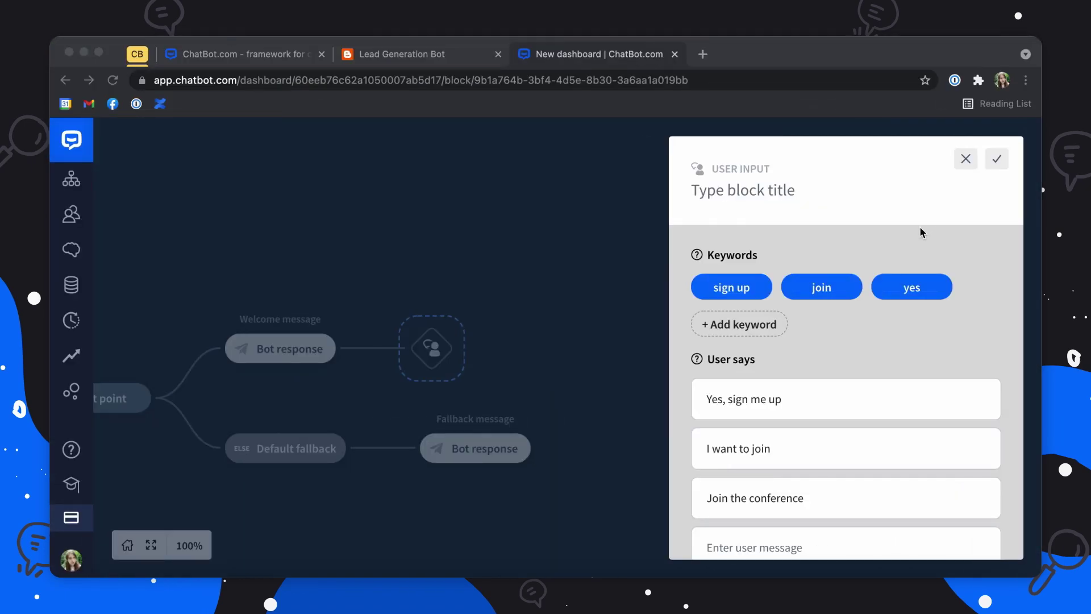
{"action": "left_click", "coordinate": [758, 181]}
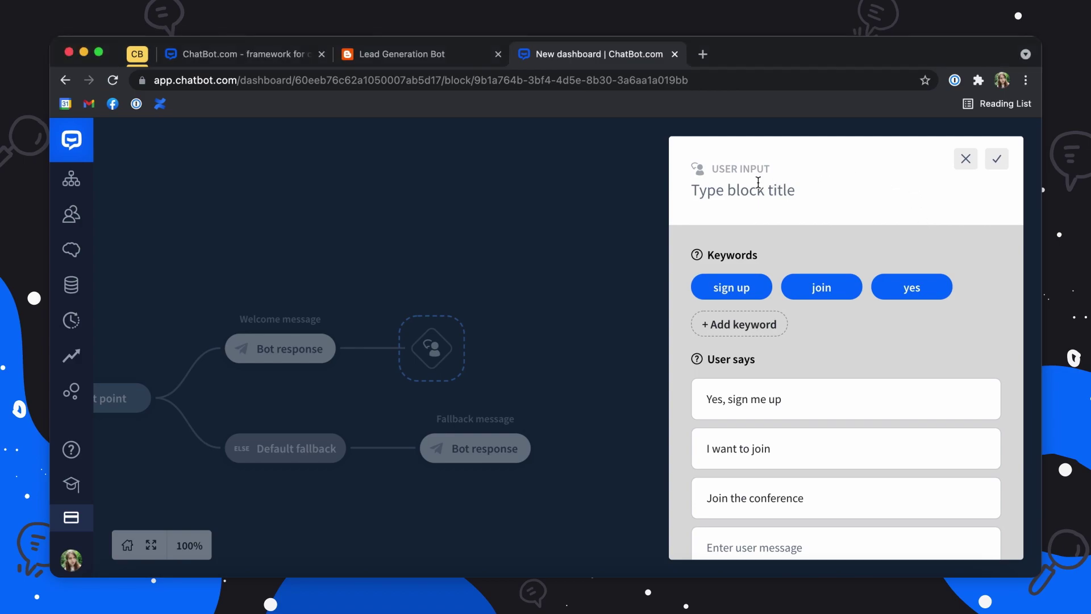
{"action": "type", "text": "Yes"}
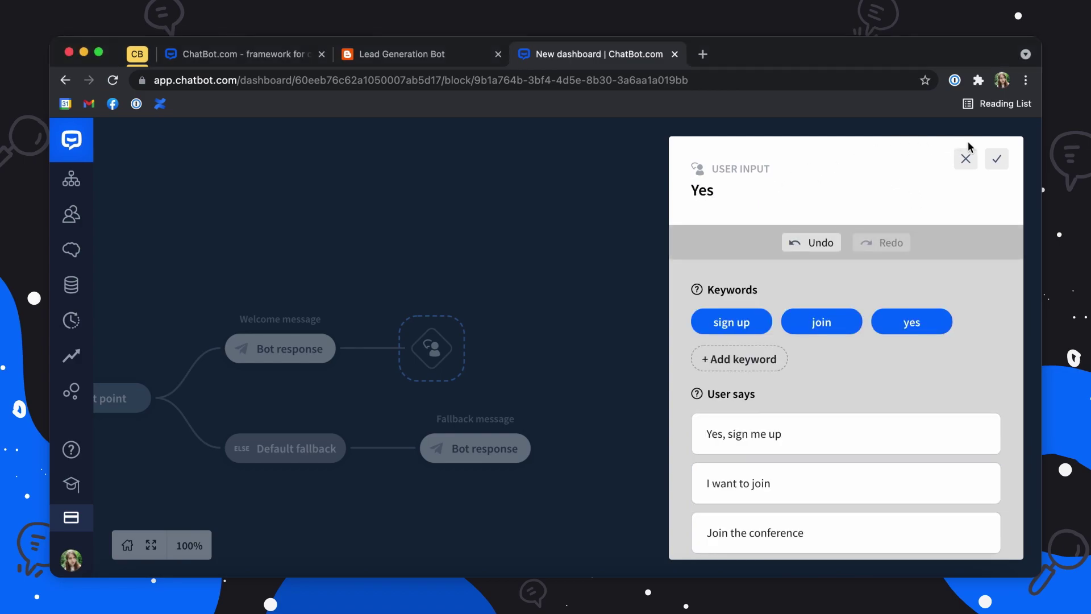
{"action": "left_click", "coordinate": [996, 157]}
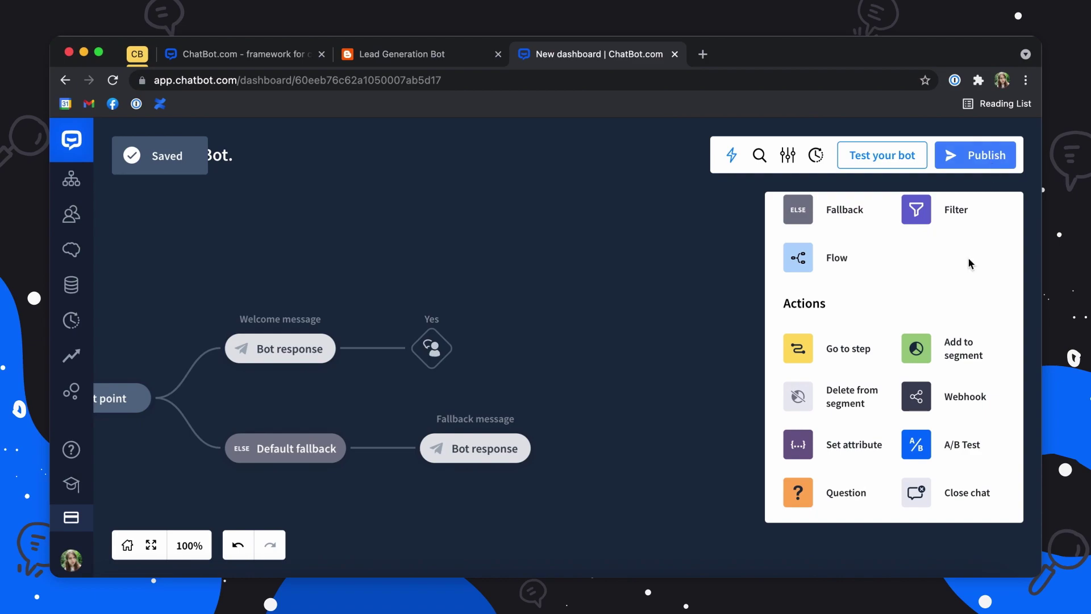
Step: Add a Question block after the Yes input and name it Collect info
{"action": "left_click_drag", "start_coordinate": [803, 487], "coordinate": [451, 346]}
{"action": "left_click", "coordinate": [562, 320]}
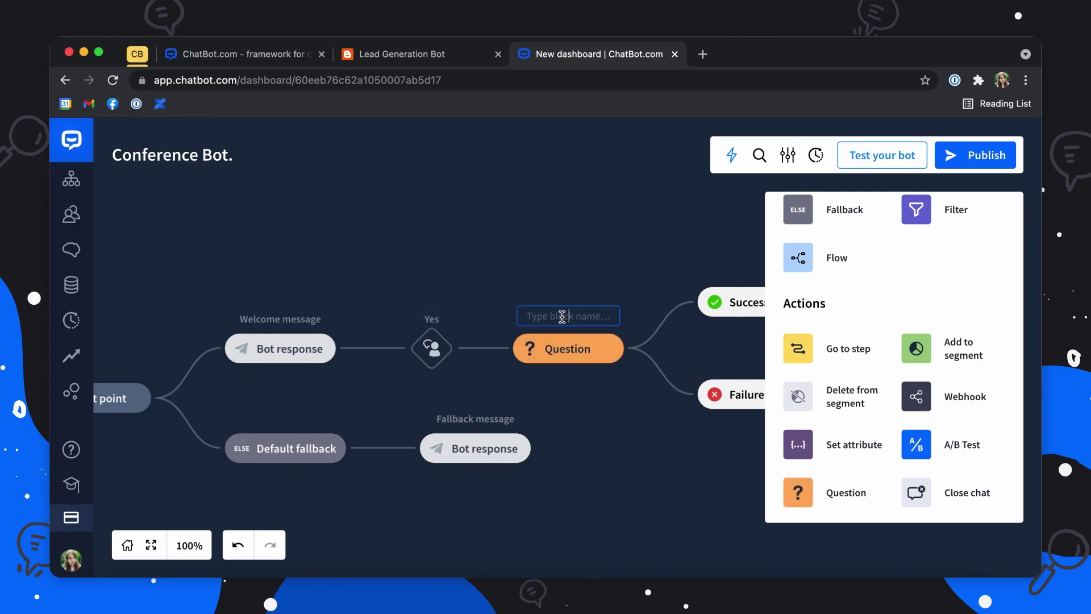
{"action": "type", "text": "Collect info"}
{"action": "left_click", "coordinate": [648, 416]}
Step: Enter 'What's your name?' as the Collect info question text
{"action": "left_click", "coordinate": [562, 340]}
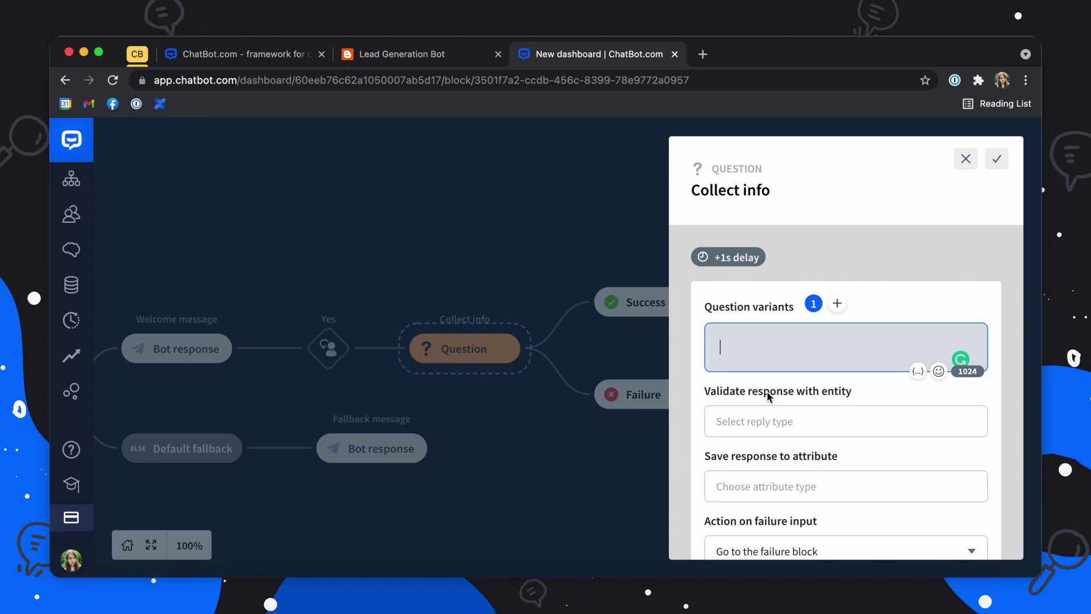
{"action": "type", "text": "What"}
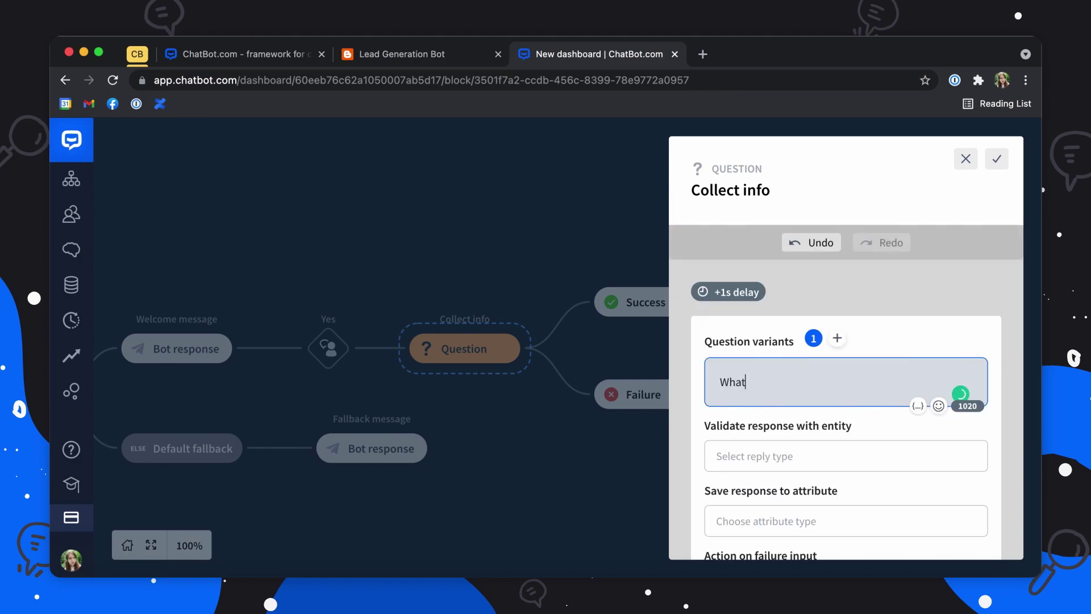
{"action": "type", "text": "'s your name?"}
{"action": "scroll", "coordinate": [846, 409], "scroll_direction": "down", "scroll_amount": 2}
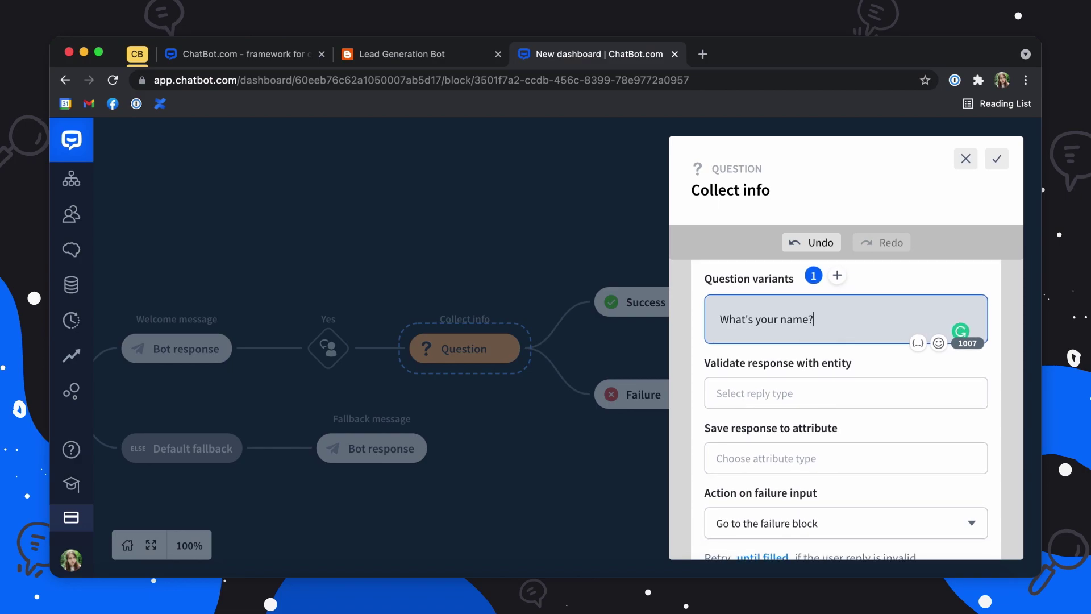
{"action": "scroll", "coordinate": [846, 409], "scroll_direction": "down", "scroll_amount": 1}
{"action": "scroll", "coordinate": [846, 409], "scroll_direction": "down", "scroll_amount": 1}
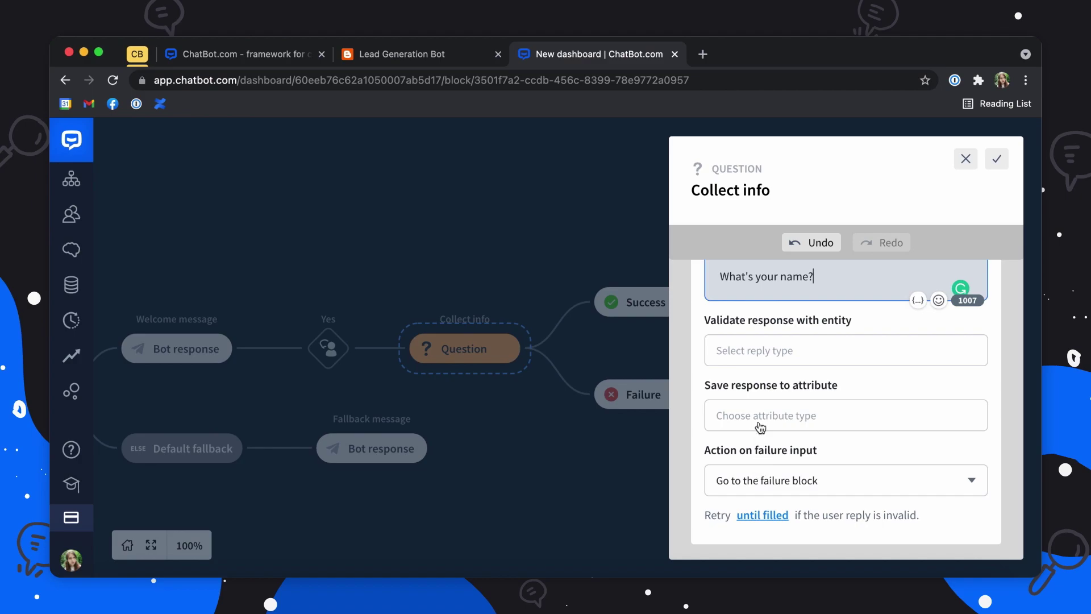
Step: Accept any reply to the name question and store it in default_name
{"action": "left_click", "coordinate": [791, 368]}
{"action": "scroll", "coordinate": [549, 407], "scroll_direction": "down", "scroll_amount": 5}
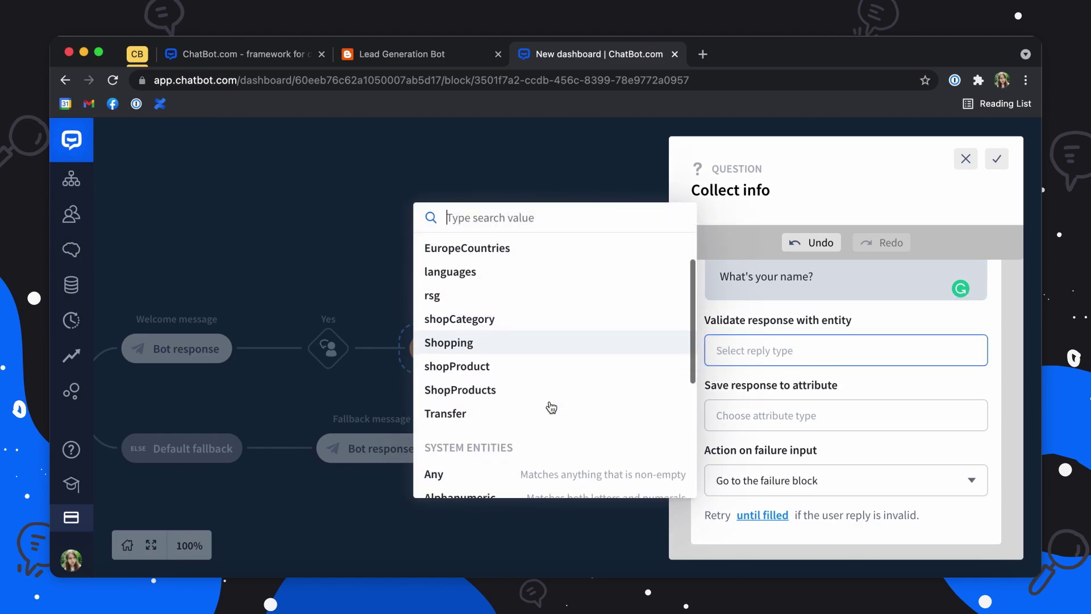
{"action": "scroll", "coordinate": [551, 407], "scroll_direction": "down", "scroll_amount": 2}
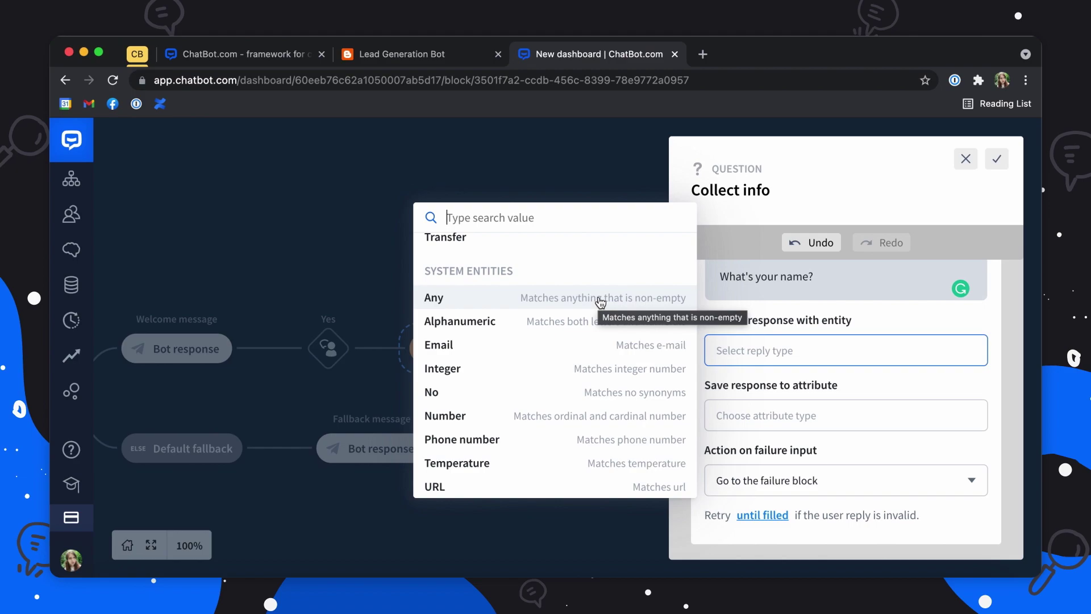
{"action": "left_click", "coordinate": [599, 297]}
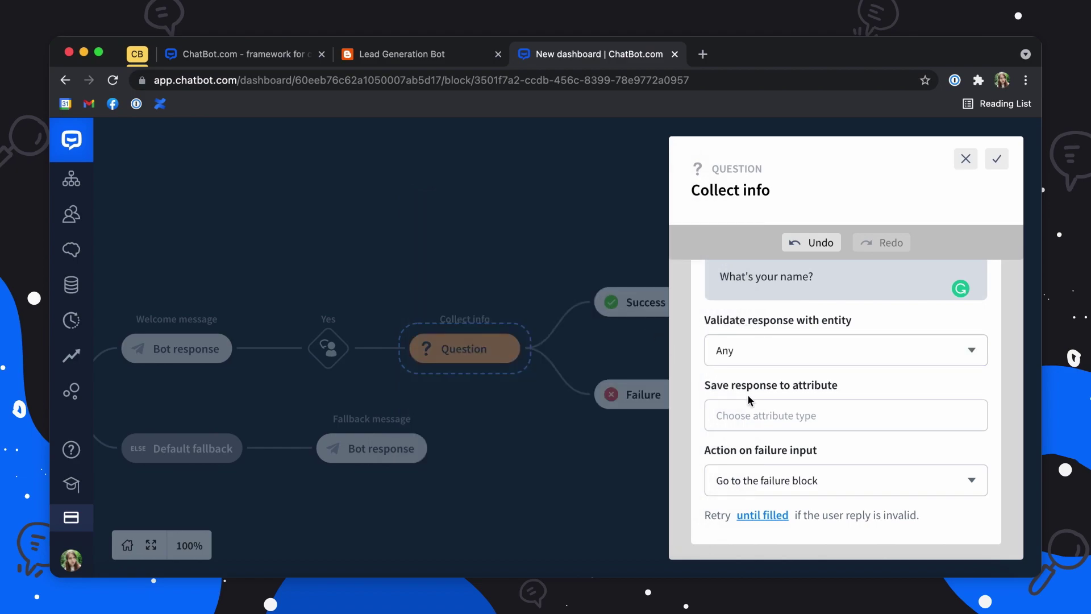
{"action": "scroll", "coordinate": [748, 394], "scroll_direction": "down", "scroll_amount": 1}
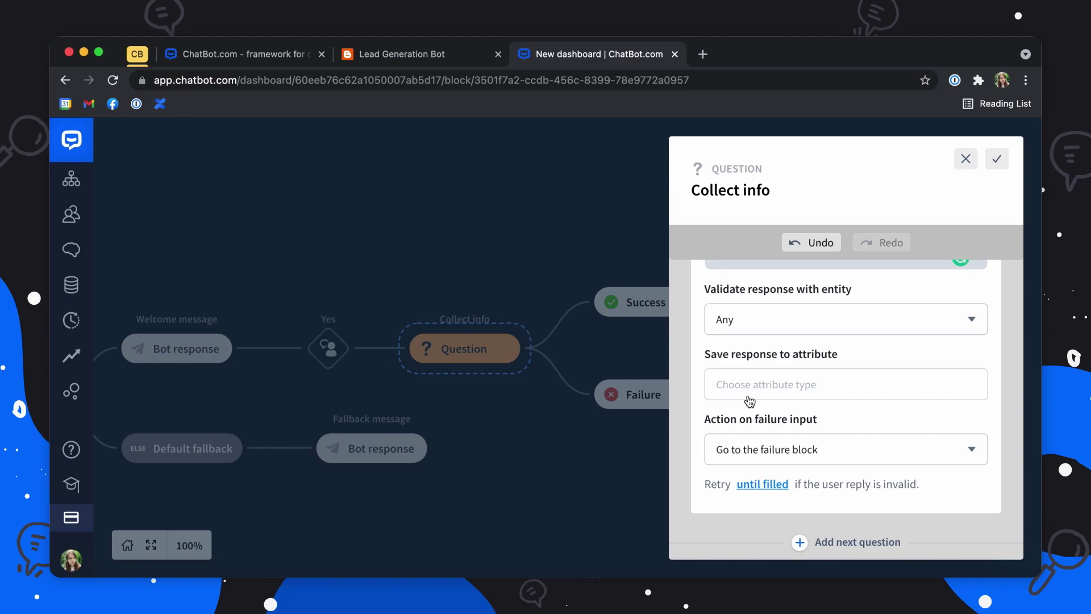
{"action": "left_click", "coordinate": [748, 398]}
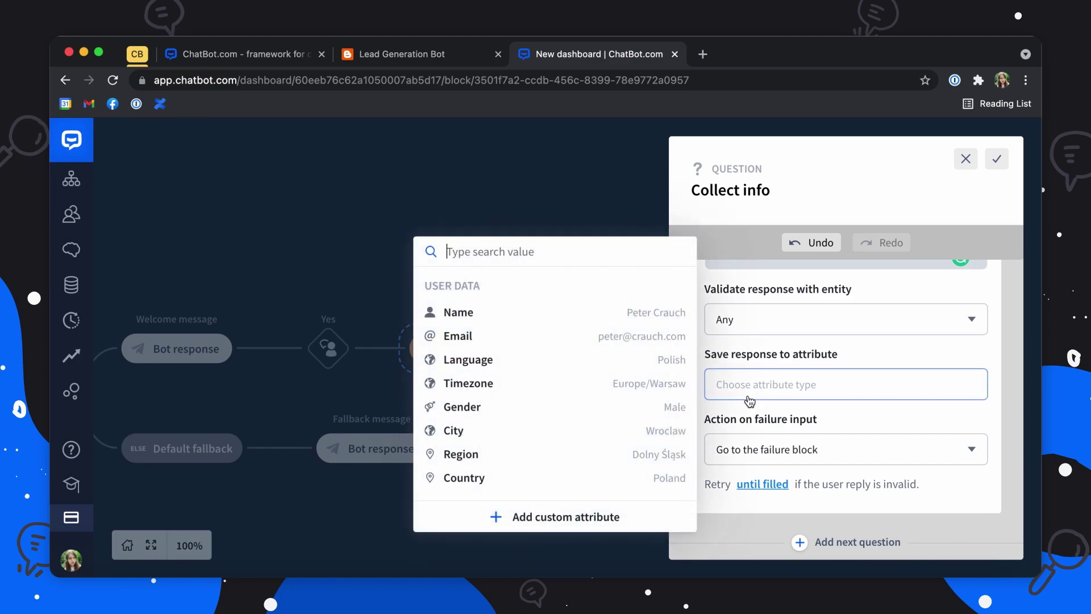
{"action": "left_click", "coordinate": [537, 321]}
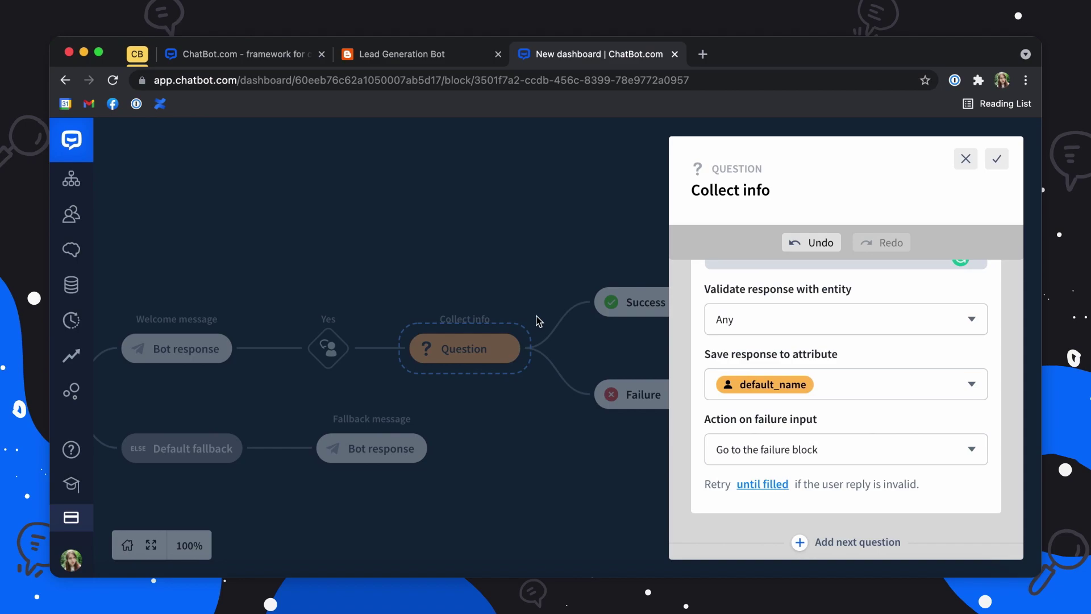
Step: Keep invalid replies going to the failure block and add a second question
{"action": "scroll", "coordinate": [790, 443], "scroll_direction": "down", "scroll_amount": 2}
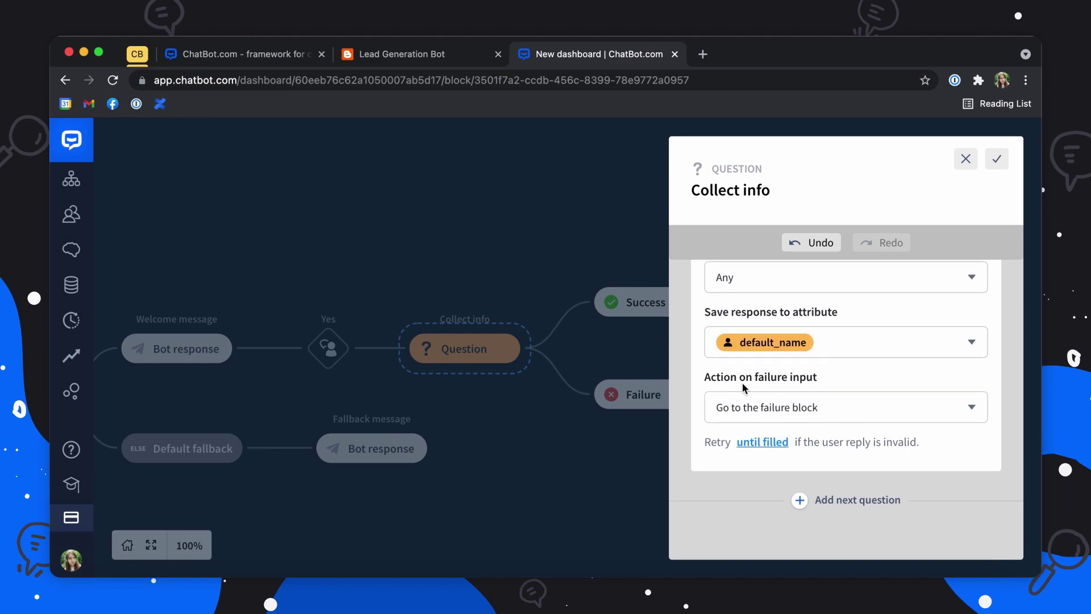
{"action": "left_click", "coordinate": [726, 407]}
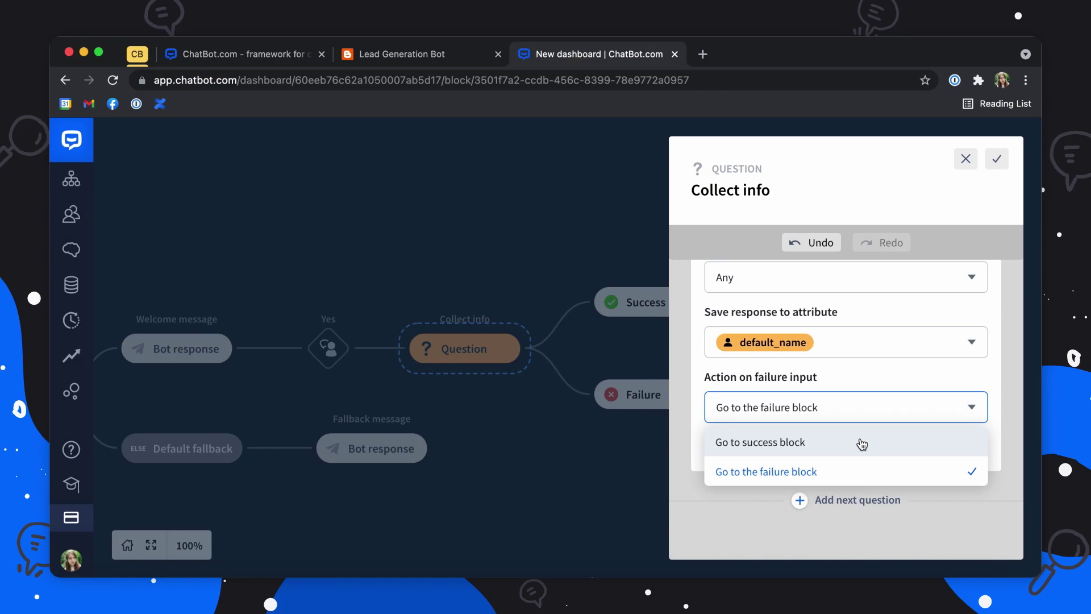
{"action": "left_click", "coordinate": [841, 461]}
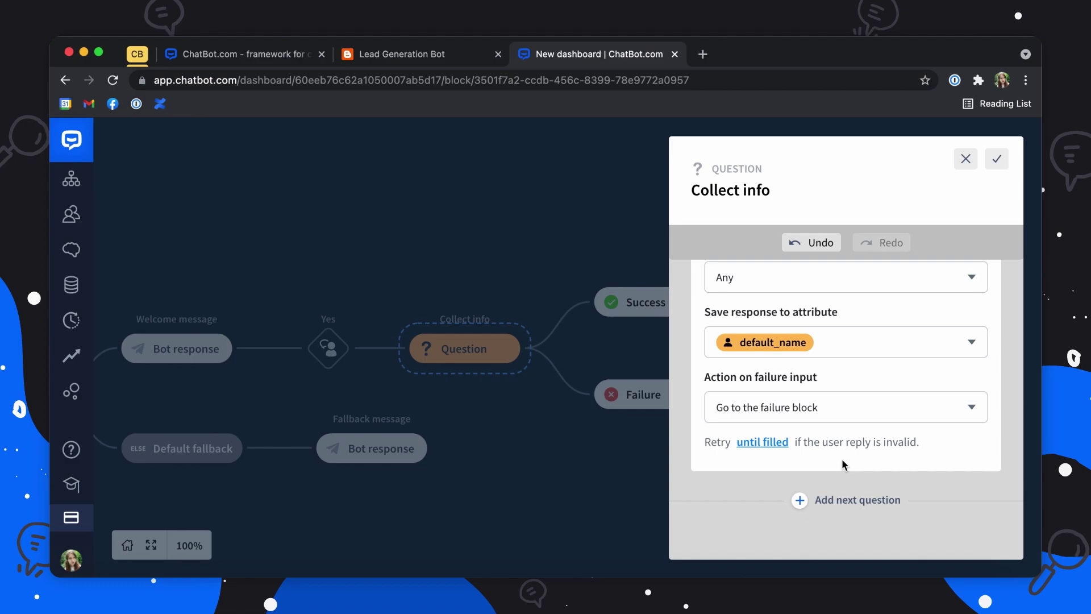
{"action": "left_click", "coordinate": [803, 500]}
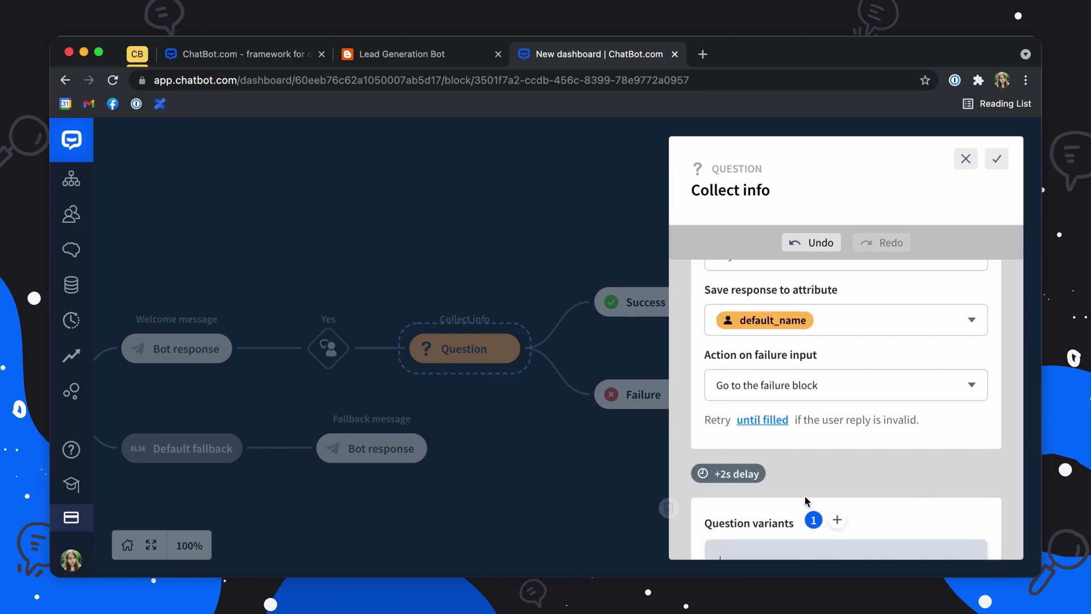
Step: Word the second question 'Thanks {Name}! What is your business e-mail?'
{"action": "scroll", "coordinate": [813, 377], "scroll_direction": "up", "scroll_amount": 2}
{"action": "scroll", "coordinate": [812, 377], "scroll_direction": "up", "scroll_amount": 2}
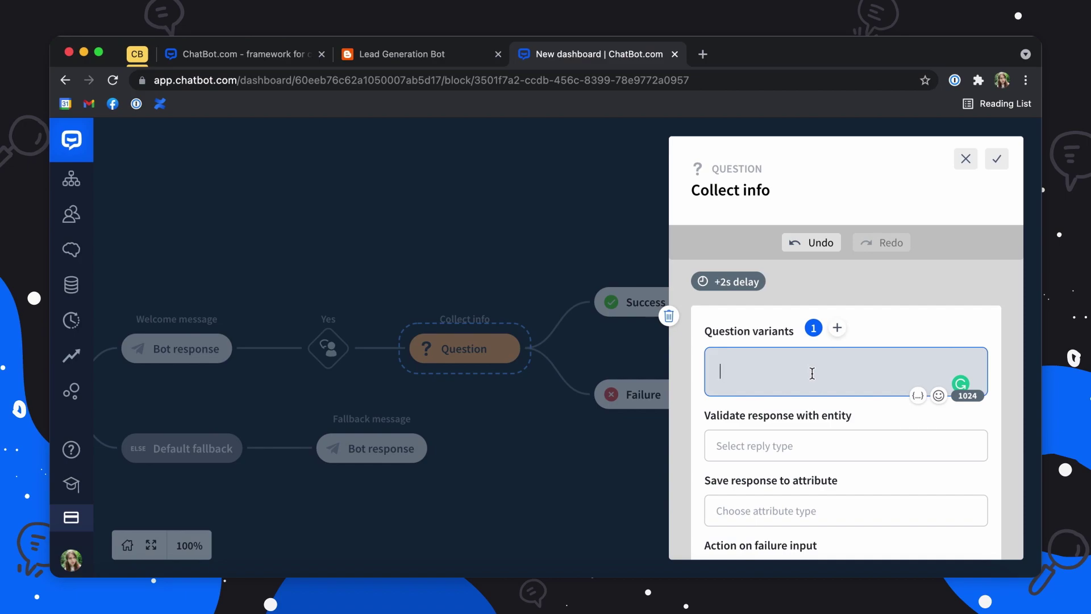
{"action": "type", "text": "Thanks,"}
{"action": "left_click", "coordinate": [917, 395]}
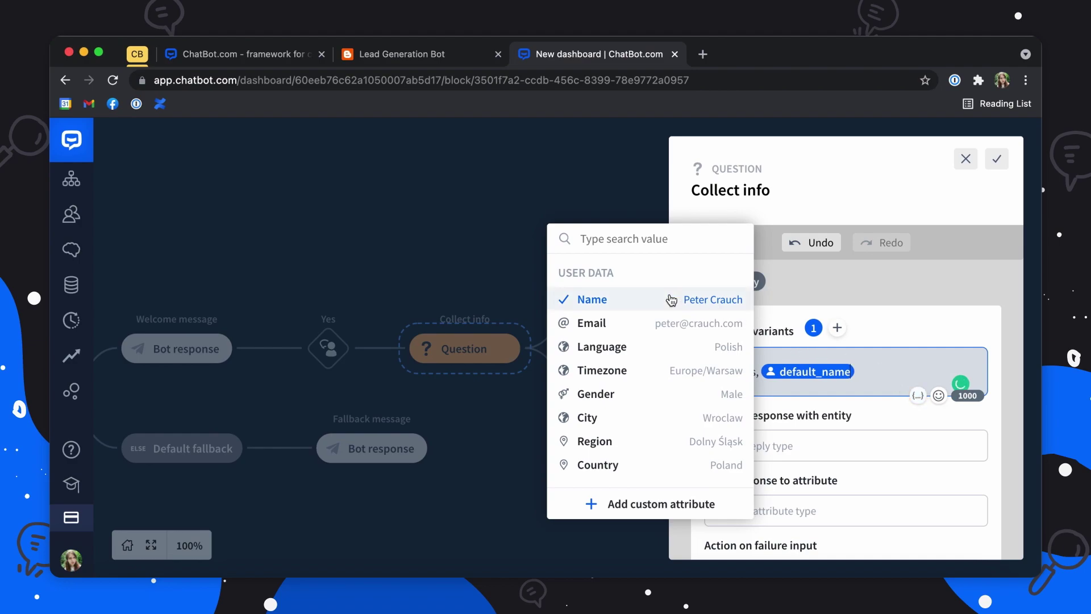
{"action": "left_click", "coordinate": [633, 298]}
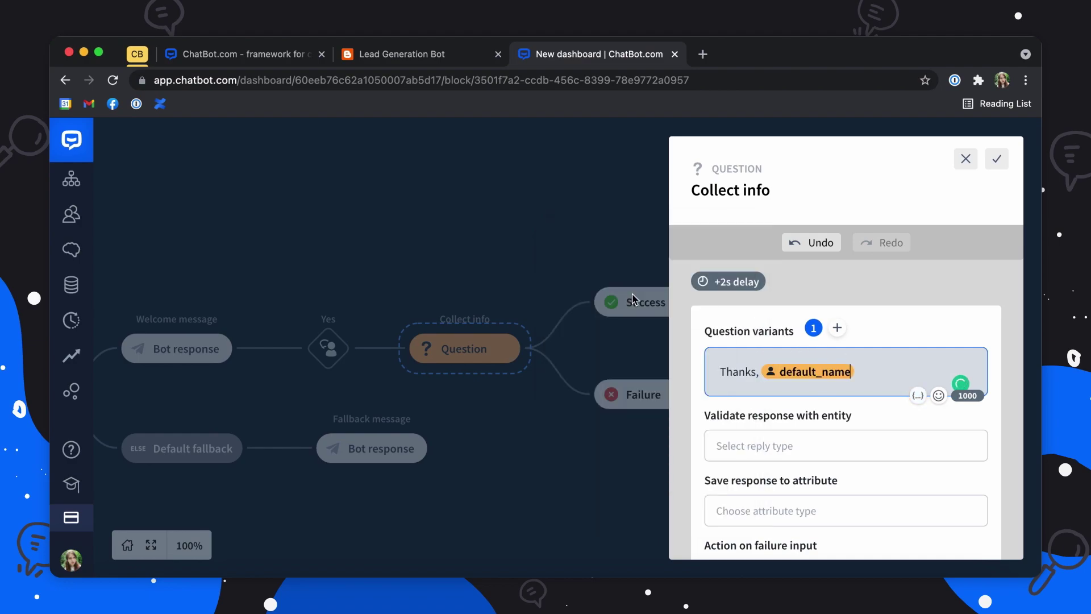
{"action": "type", "text": "!"}
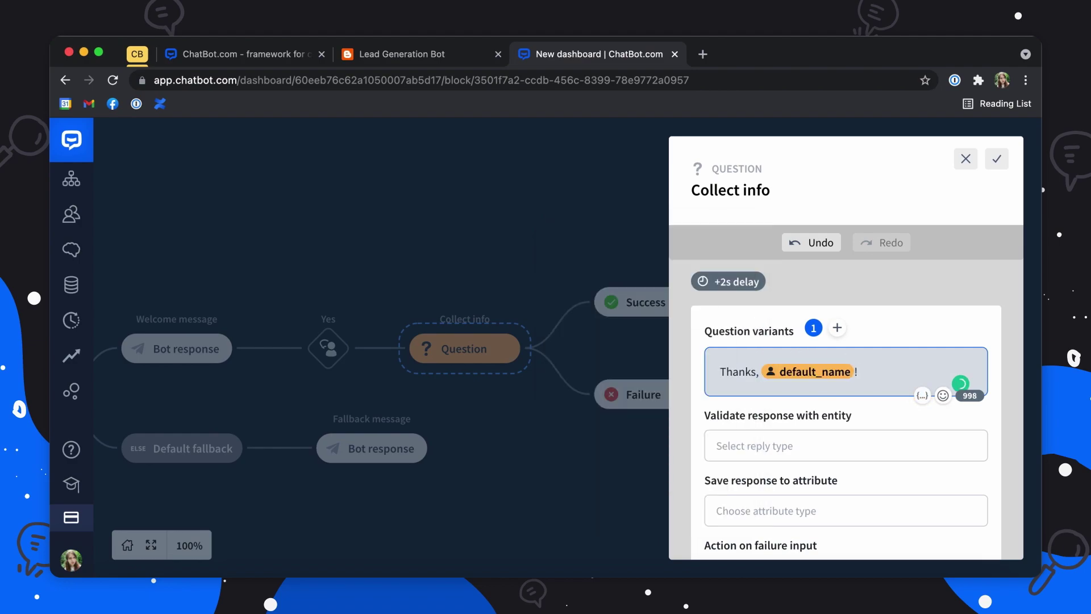
{"action": "type", "text": "What is your business e-mail?"}
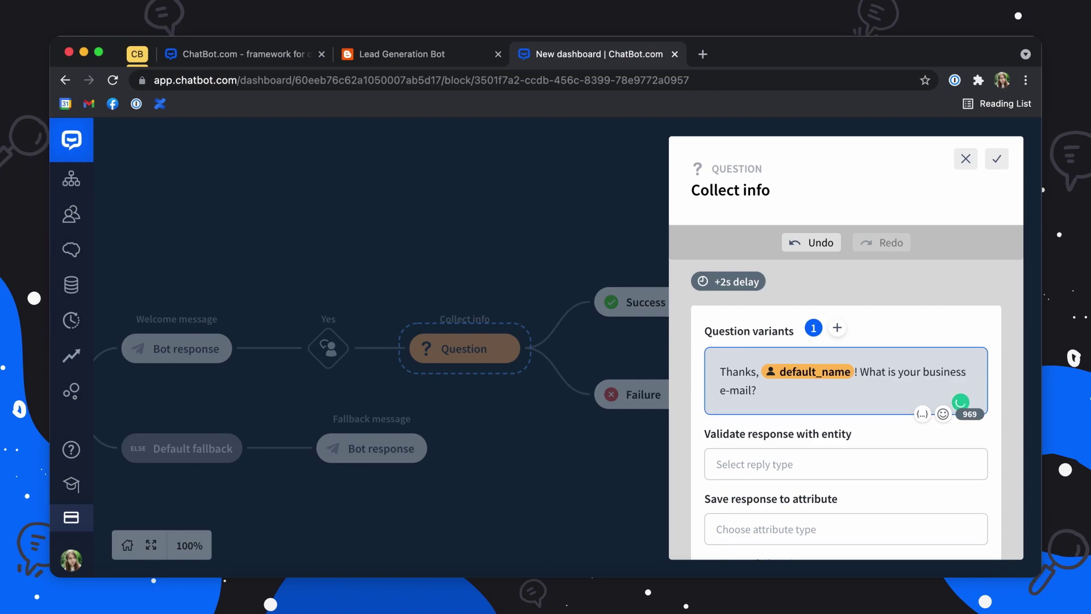
Step: Validate the e-mail reply as Email, store it in default_email, and save the block
{"action": "scroll", "coordinate": [693, 442], "scroll_direction": "down", "scroll_amount": 3}
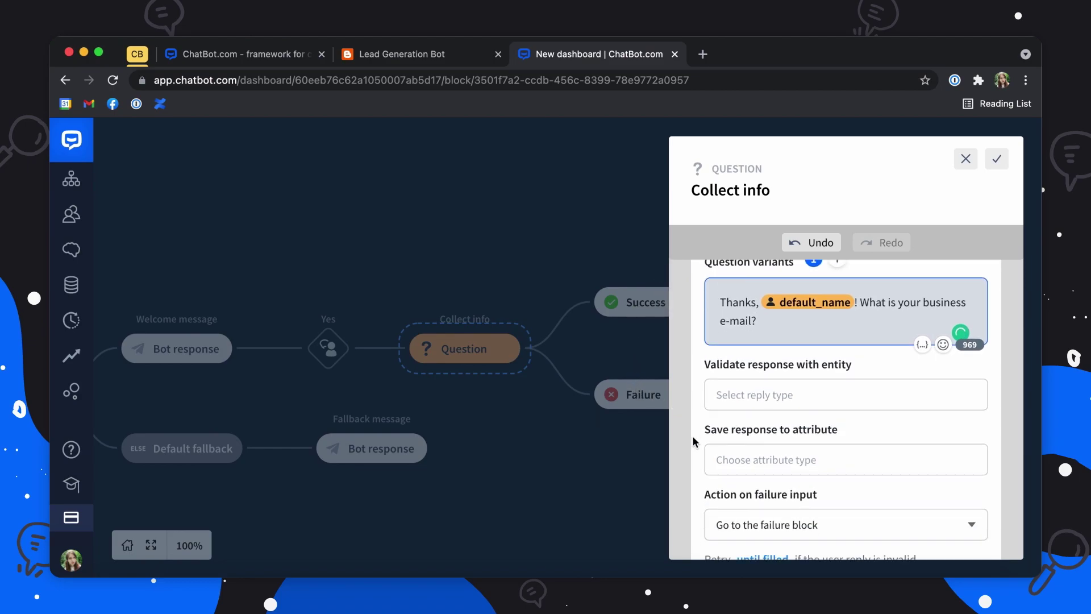
{"action": "left_click", "coordinate": [780, 387]}
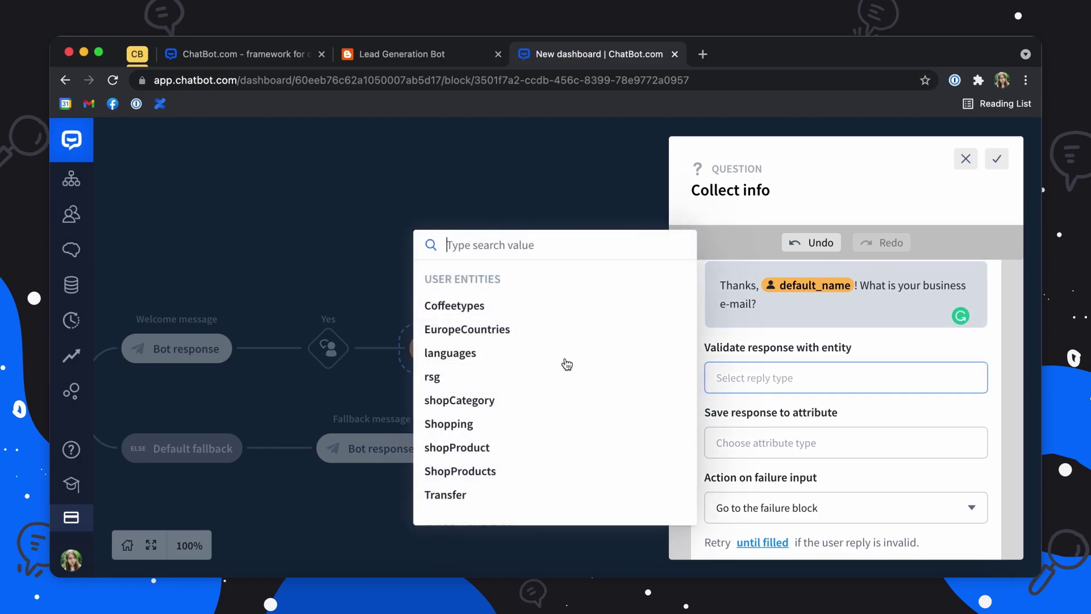
{"action": "scroll", "coordinate": [541, 366], "scroll_direction": "down", "scroll_amount": 3}
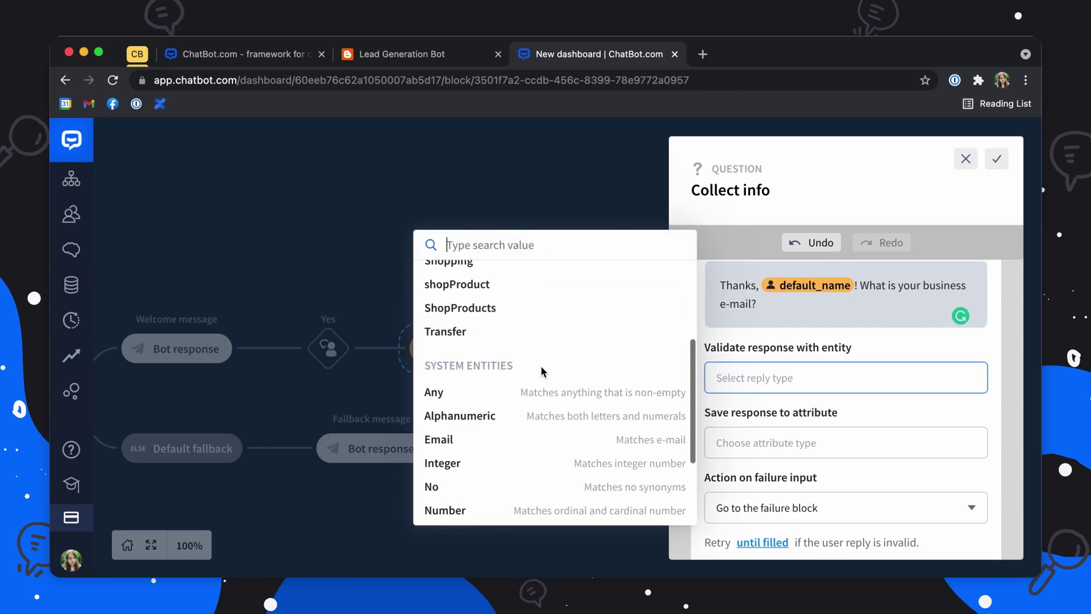
{"action": "left_click", "coordinate": [494, 441]}
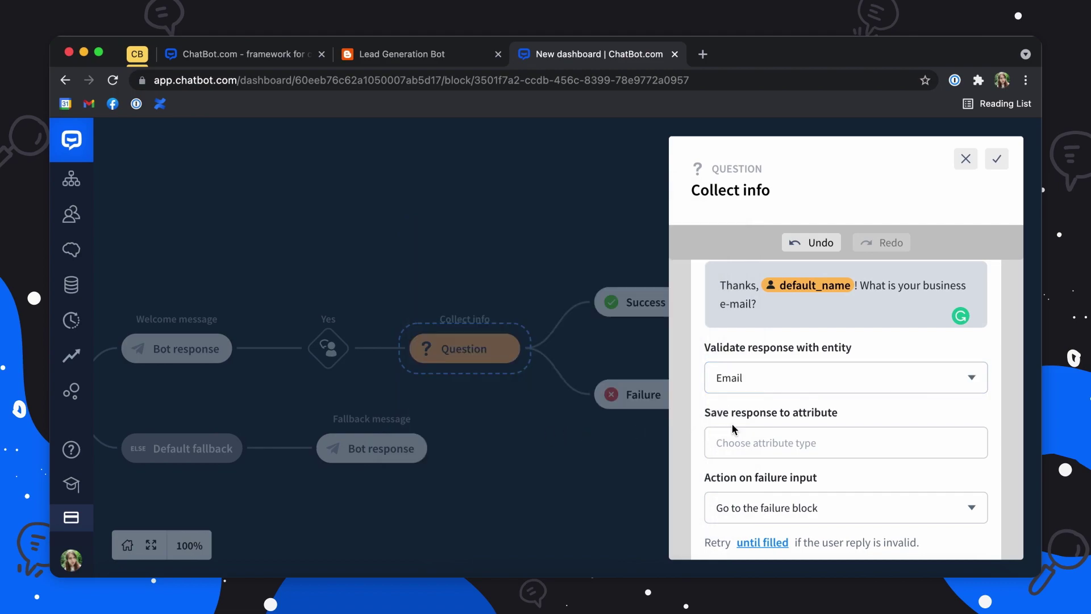
{"action": "scroll", "coordinate": [732, 423], "scroll_direction": "down", "scroll_amount": 2}
{"action": "left_click", "coordinate": [790, 386]}
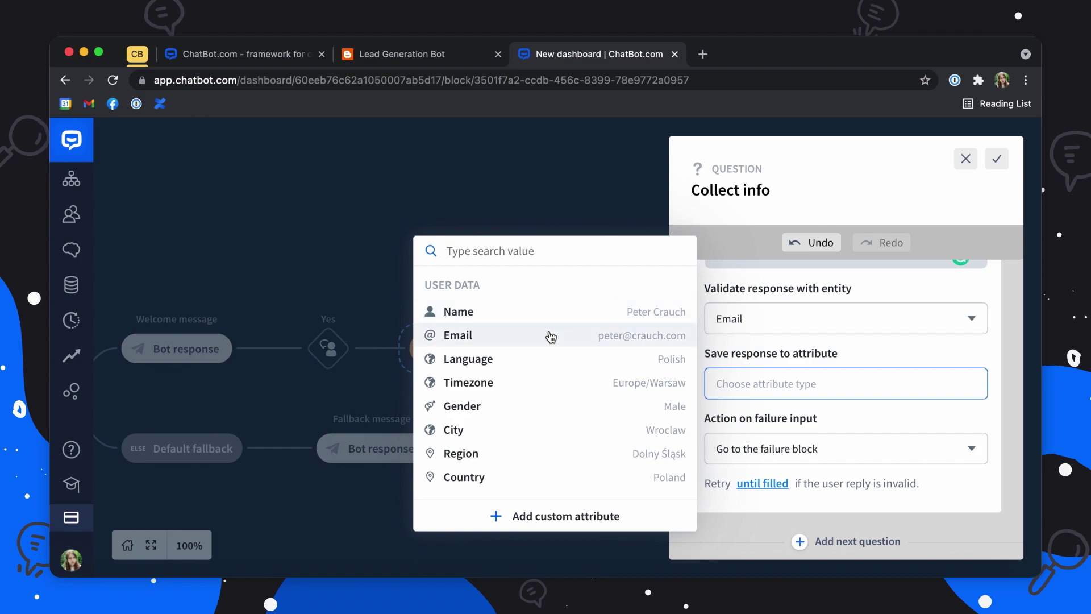
{"action": "left_click", "coordinate": [551, 337]}
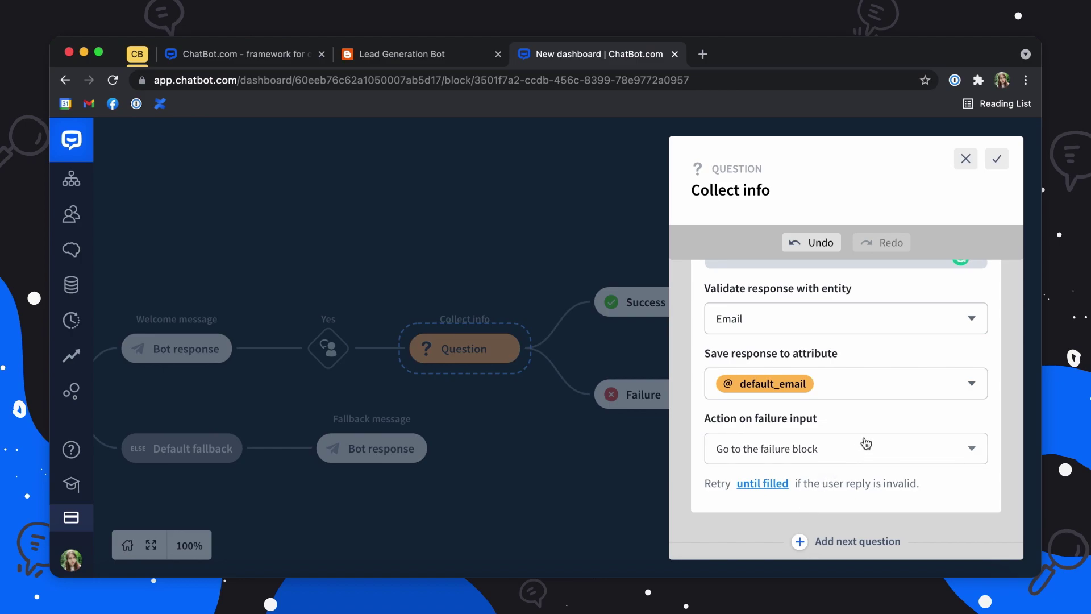
{"action": "left_click", "coordinate": [997, 158]}
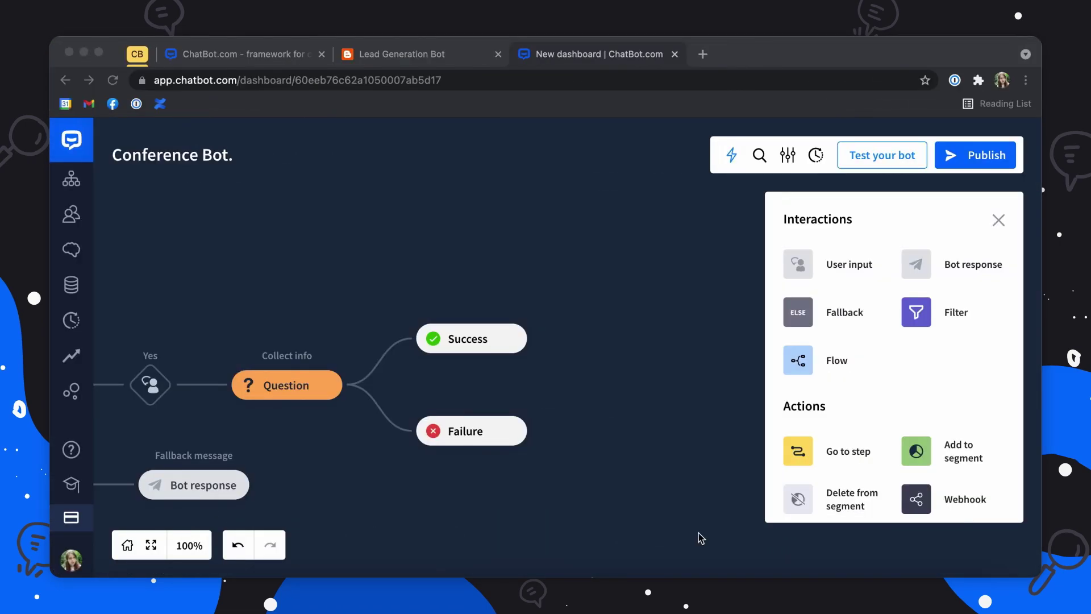
Step: Add a Bot response block after the Success branch and open it
{"action": "left_click", "coordinate": [923, 262]}
{"action": "left_click", "coordinate": [537, 330]}
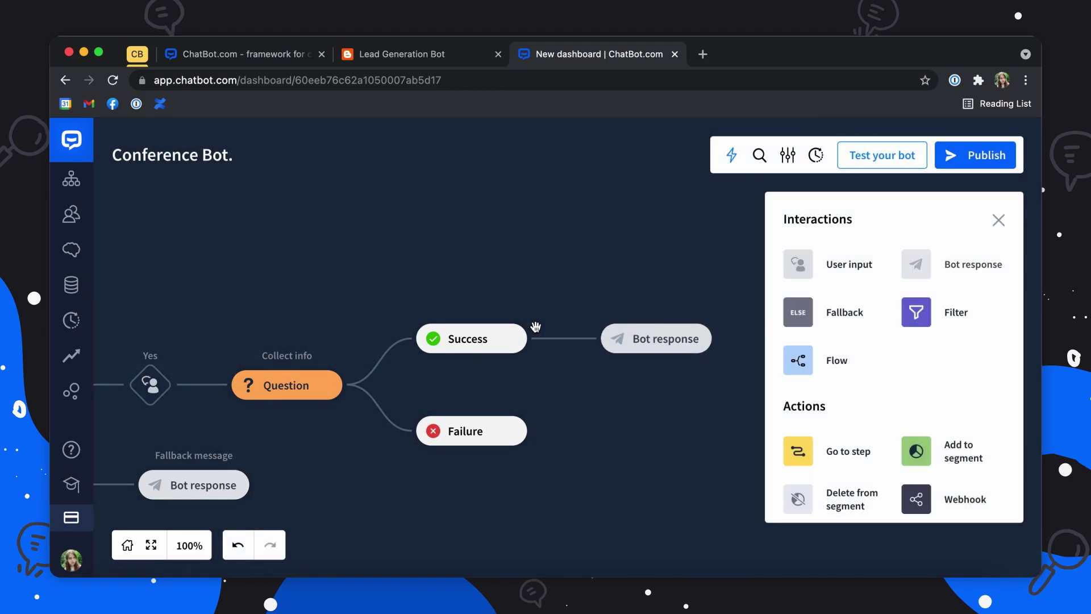
{"action": "left_click", "coordinate": [641, 339]}
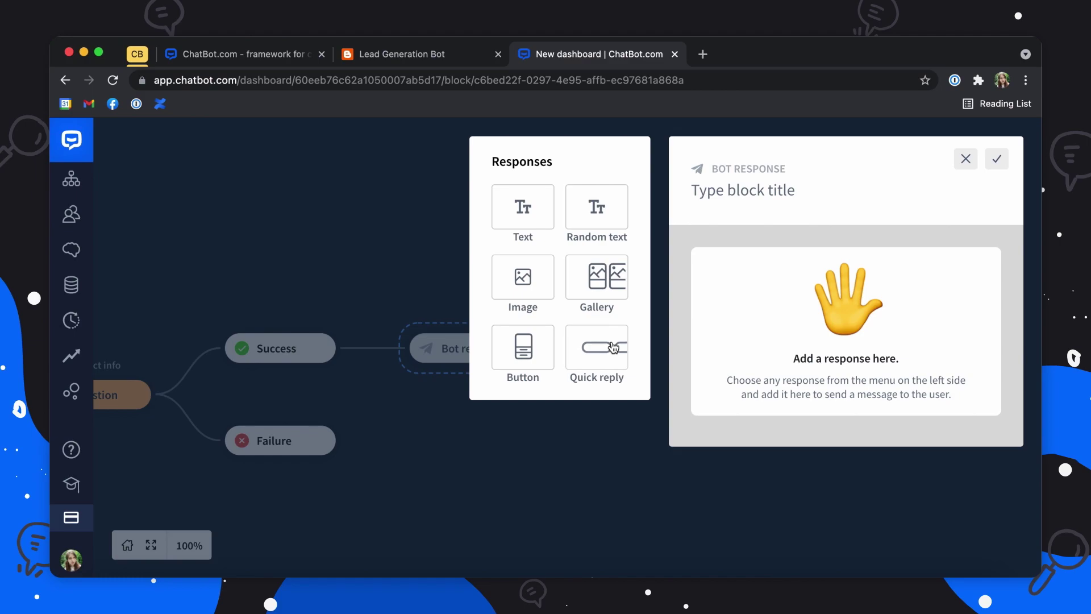
Step: Upload the Conference image as an image response in the bot response
{"action": "left_click", "coordinate": [523, 277]}
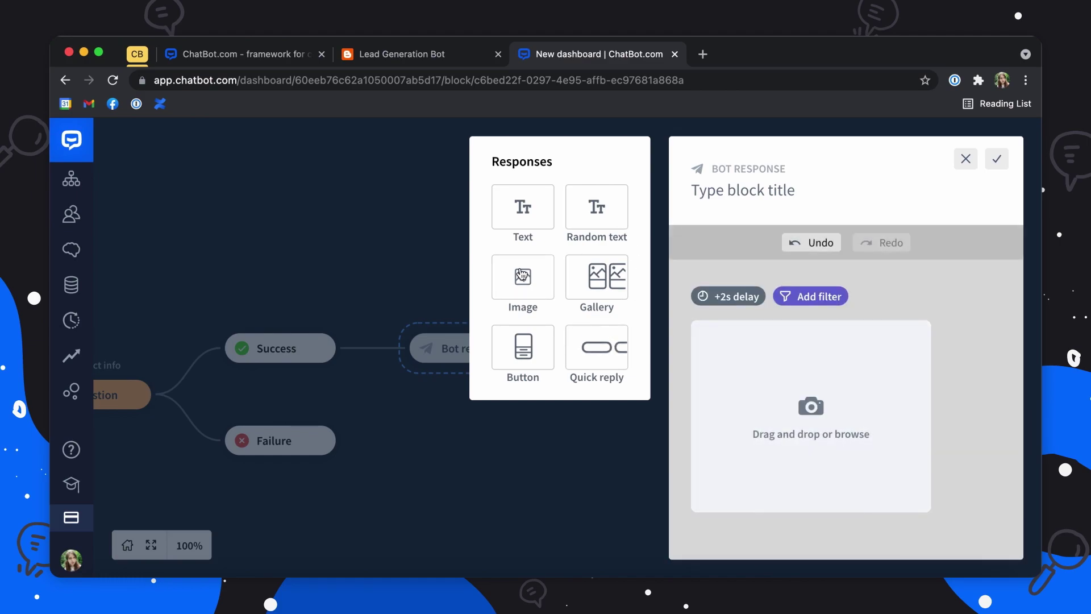
{"action": "left_click", "coordinate": [835, 432]}
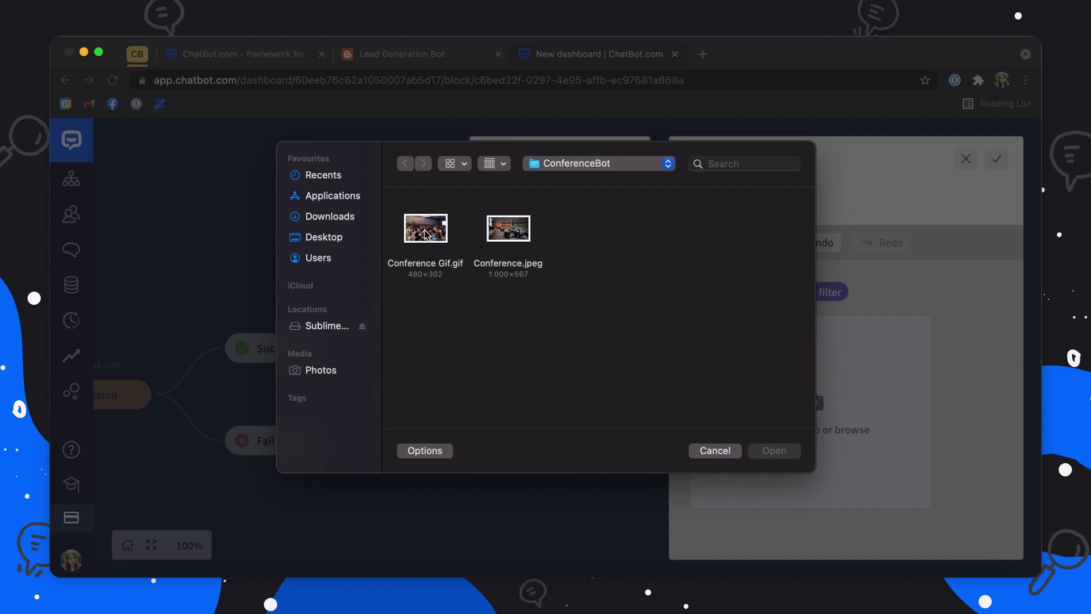
{"action": "double_click", "coordinate": [516, 236]}
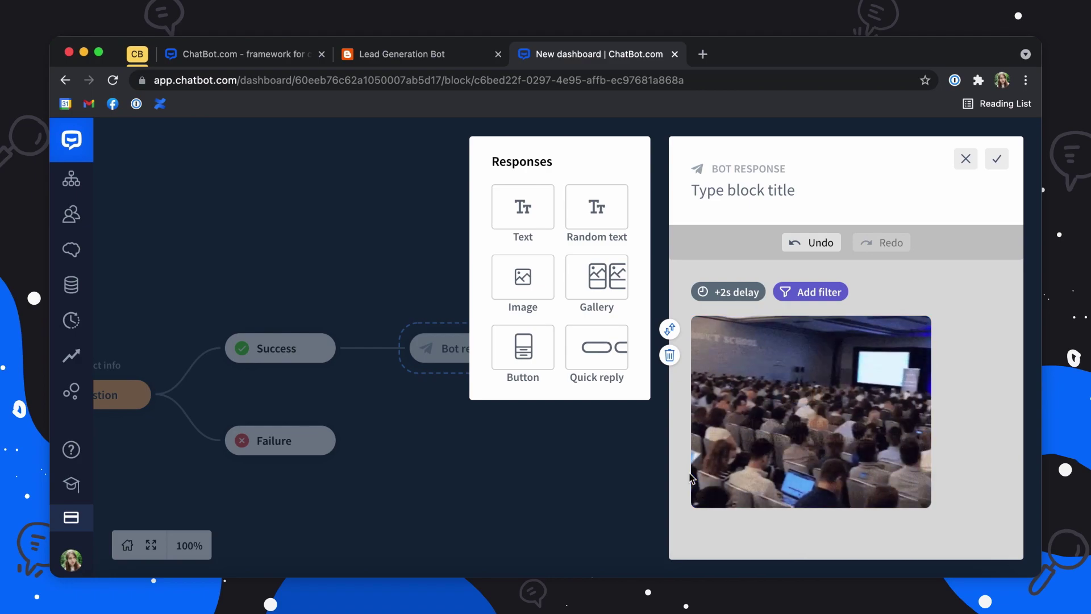
{"action": "left_click", "coordinate": [609, 366]}
Step: Paste the team-size question and title the first reply button Just me
{"action": "left_click", "coordinate": [761, 464]}
{"action": "type", "text": "Can you provide us with the information about your team size?"}
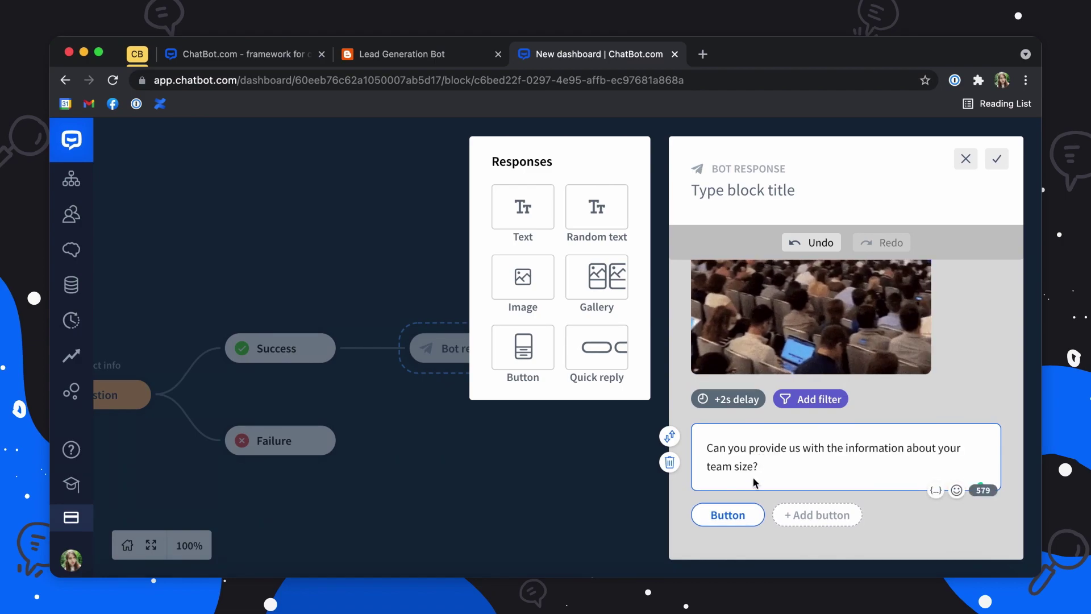
{"action": "left_click", "coordinate": [734, 517]}
{"action": "left_click", "coordinate": [493, 407]}
{"action": "double_click", "coordinate": [493, 407]}
{"action": "type", "text": "Just me"}
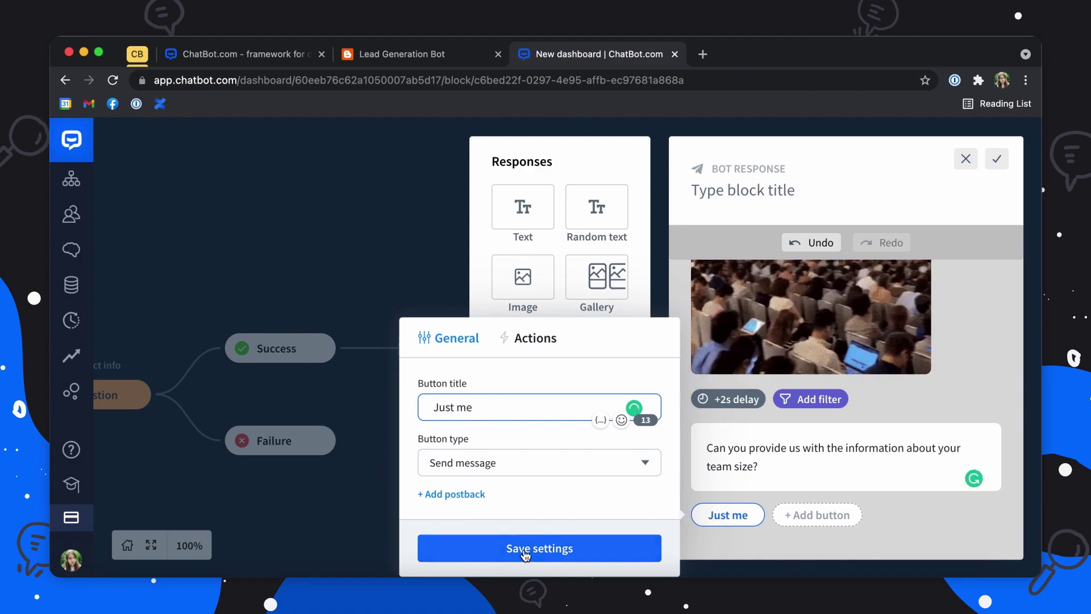
{"action": "left_click", "coordinate": [765, 522]}
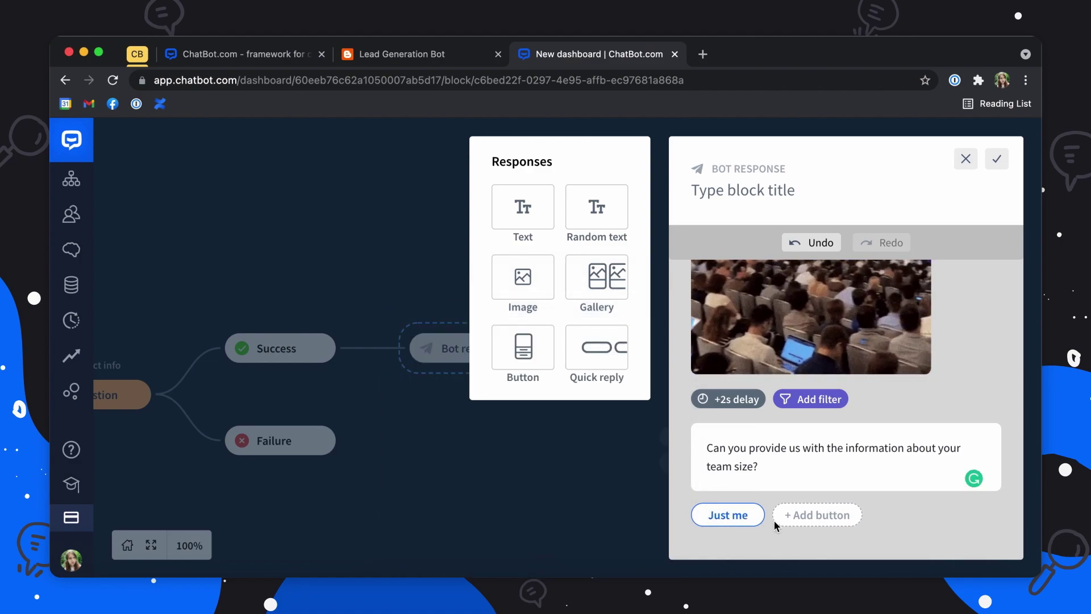
Step: Add reply buttons titled 2-10 and 11-50
{"action": "left_click", "coordinate": [817, 515]}
{"action": "left_click", "coordinate": [616, 401]}
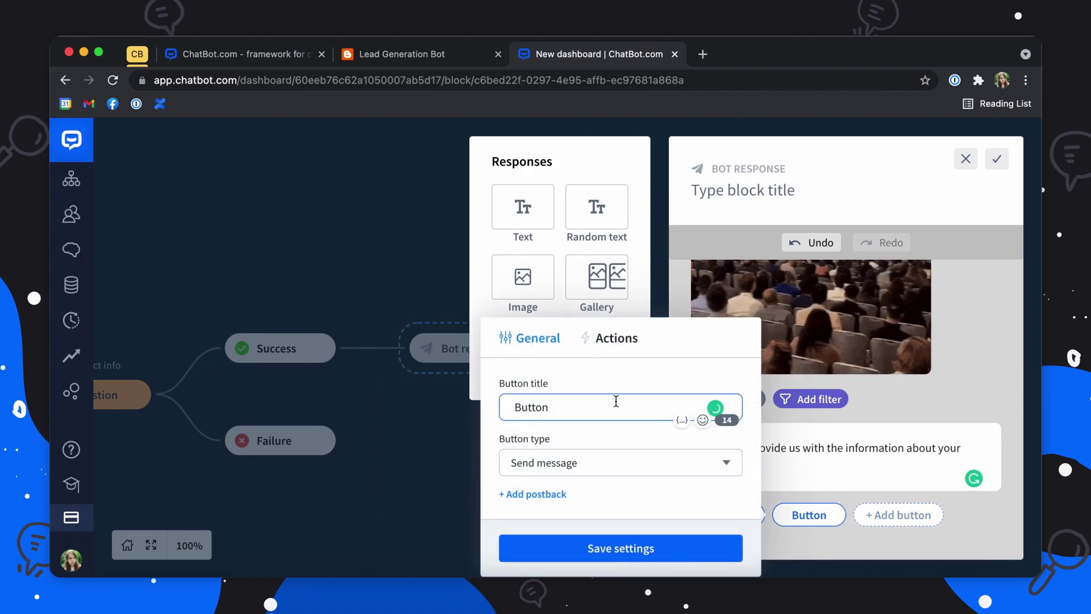
{"action": "double_click", "coordinate": [616, 401]}
{"action": "type", "text": "2-10"}
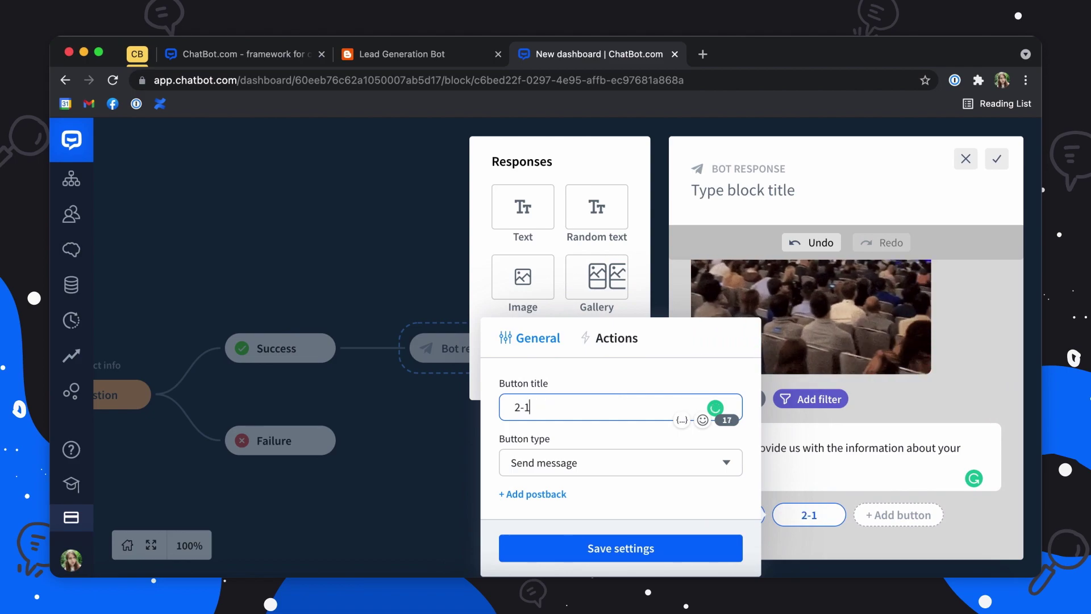
{"action": "left_click", "coordinate": [613, 541]}
{"action": "left_click", "coordinate": [898, 515]}
{"action": "left_click", "coordinate": [660, 397]}
{"action": "double_click", "coordinate": [660, 397]}
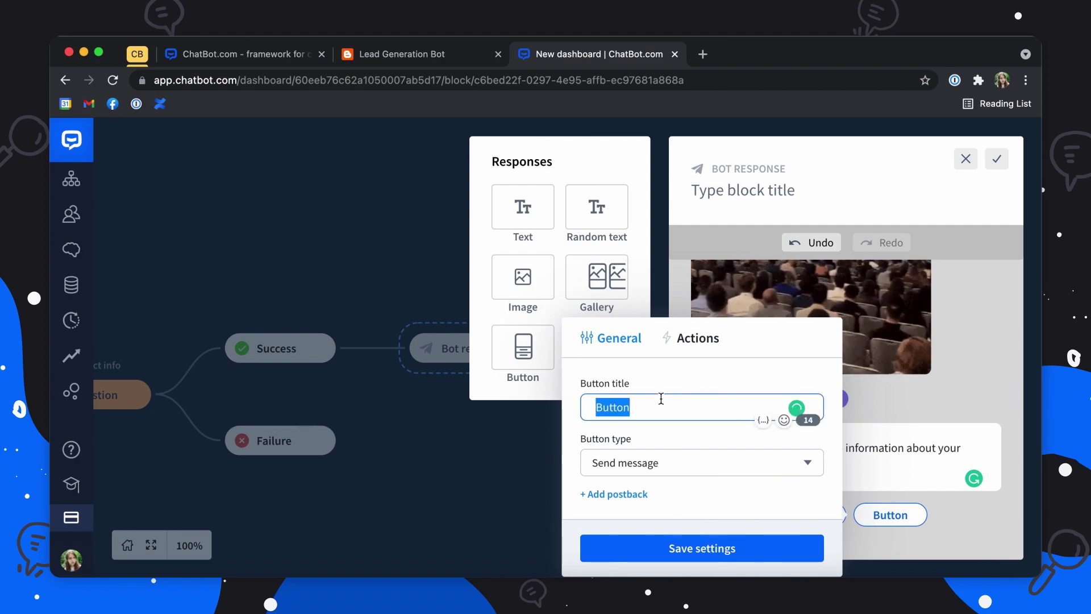
{"action": "type", "text": "11-50"}
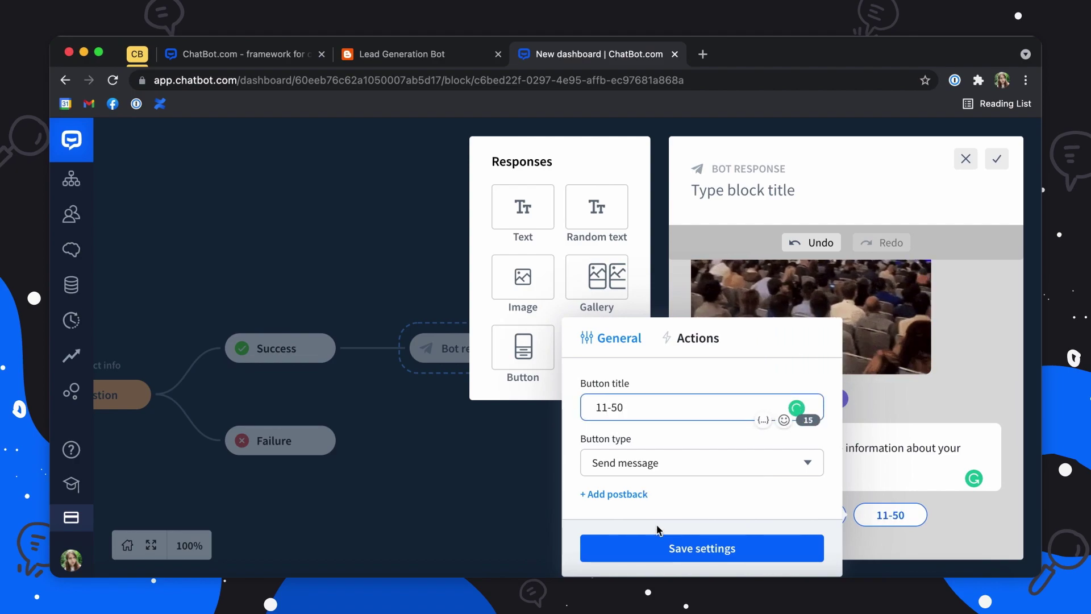
{"action": "left_click", "coordinate": [662, 549]}
Step: Add a fourth button titled 51-100 and save the bot response
{"action": "left_click", "coordinate": [767, 546]}
{"action": "left_click", "coordinate": [525, 402]}
{"action": "double_click", "coordinate": [526, 403]}
{"action": "type", "text": "51"}
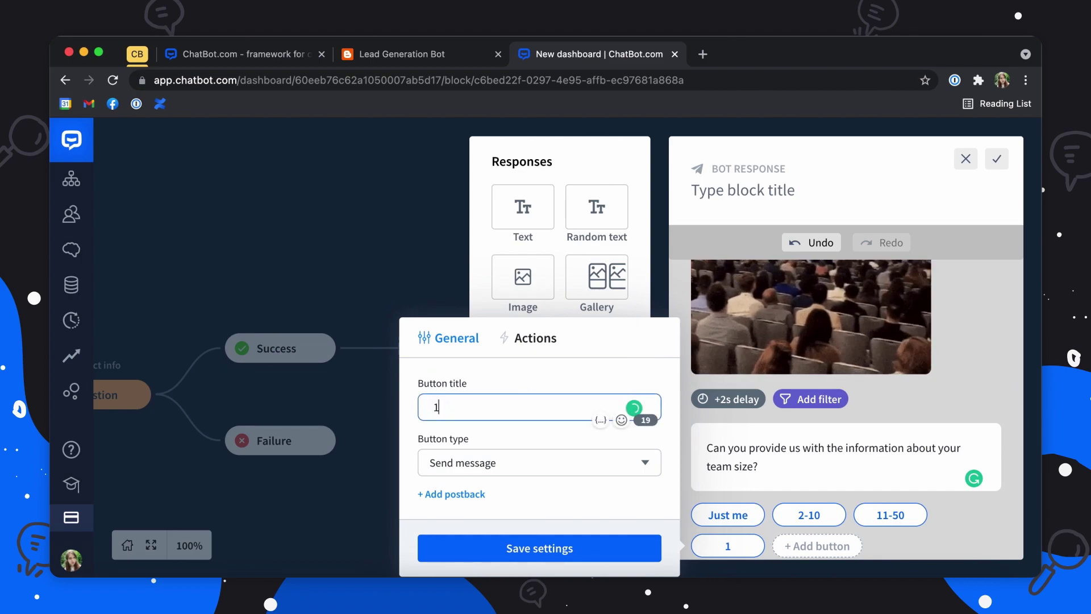
{"action": "key", "text": "BackSpace"}
{"action": "key", "text": "BackSpace"}
{"action": "type", "text": "51-200"}
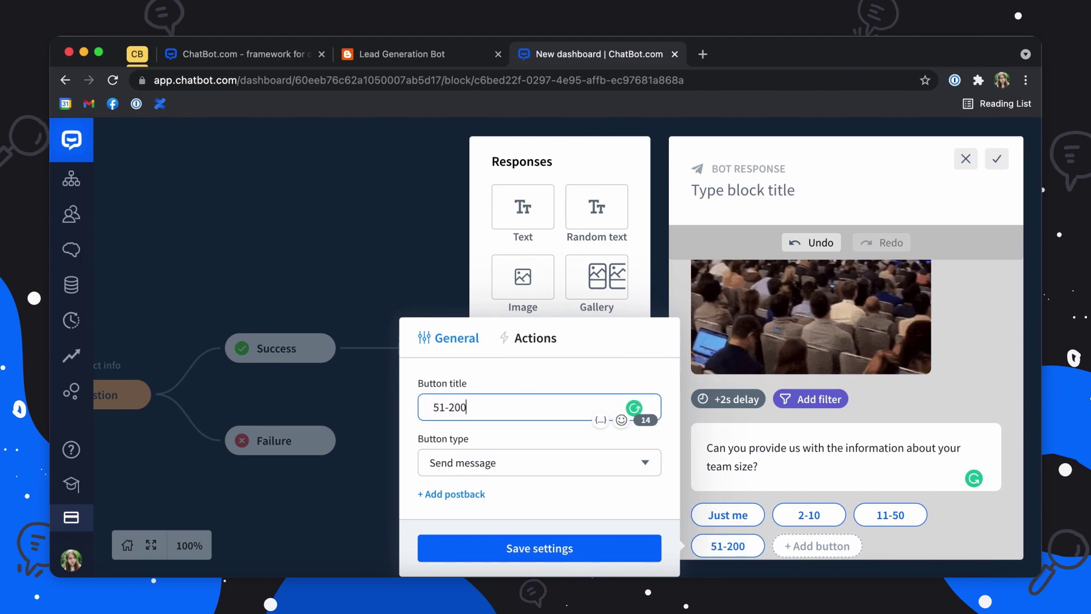
{"action": "key", "text": "BackSpace"}
{"action": "key", "text": "BackSpace"}
{"action": "key", "text": "BackSpace"}
{"action": "type", "text": "10"}
{"action": "key", "text": "BackSpace"}
{"action": "type", "text": "00"}
{"action": "left_click", "coordinate": [520, 543]}
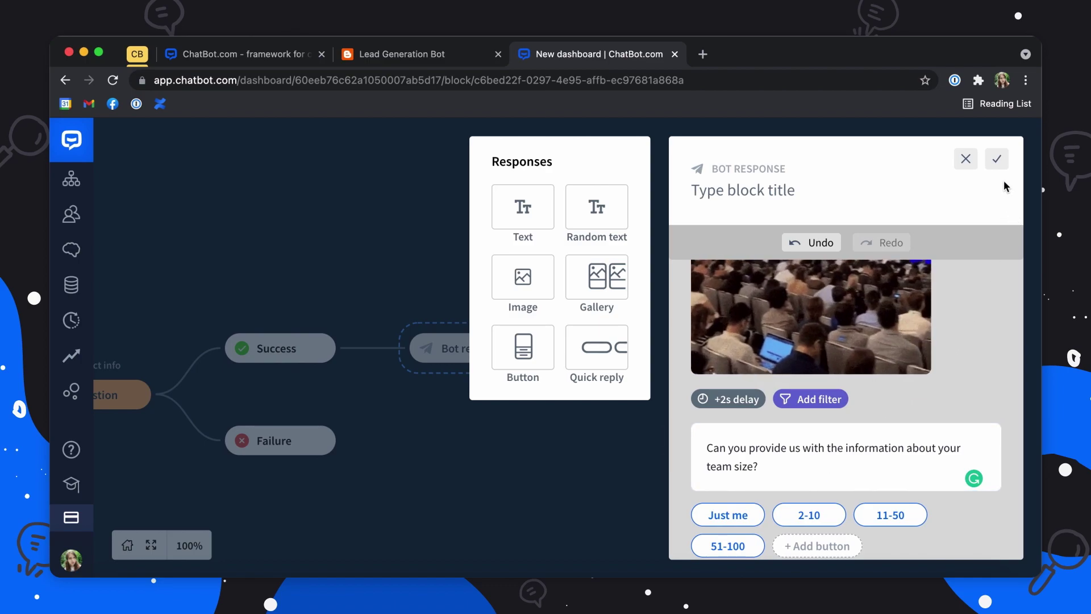
{"action": "left_click", "coordinate": [997, 161]}
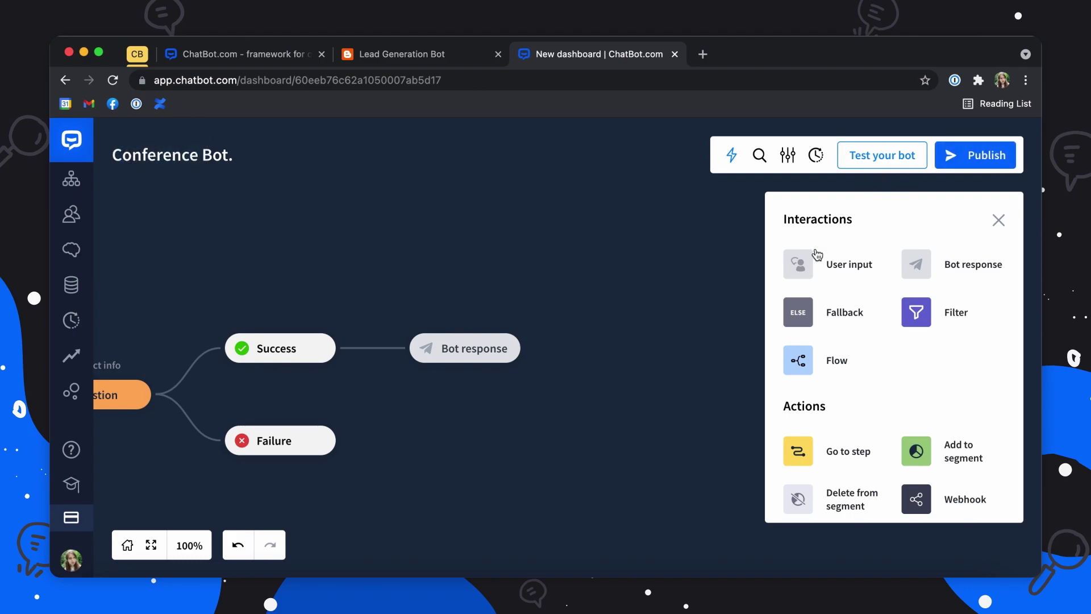
Step: Add a user input step after the bot response and name it Team
{"action": "left_click_drag", "start_coordinate": [808, 268], "coordinate": [537, 347]}
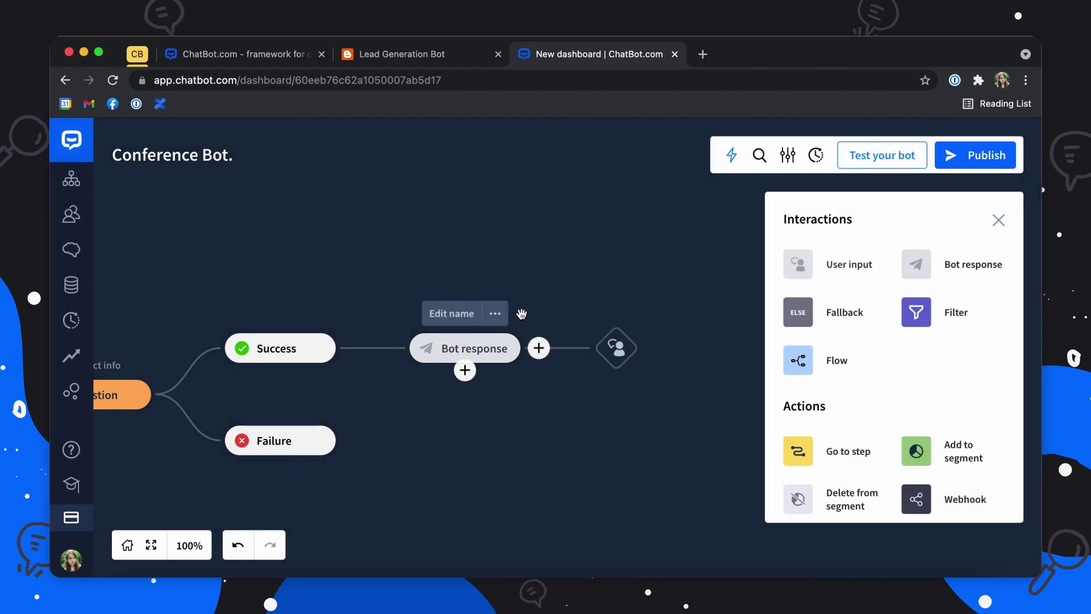
{"action": "left_click", "coordinate": [619, 309]}
{"action": "type", "text": "Team"}
{"action": "left_click", "coordinate": [618, 432]}
{"action": "left_click", "coordinate": [617, 347]}
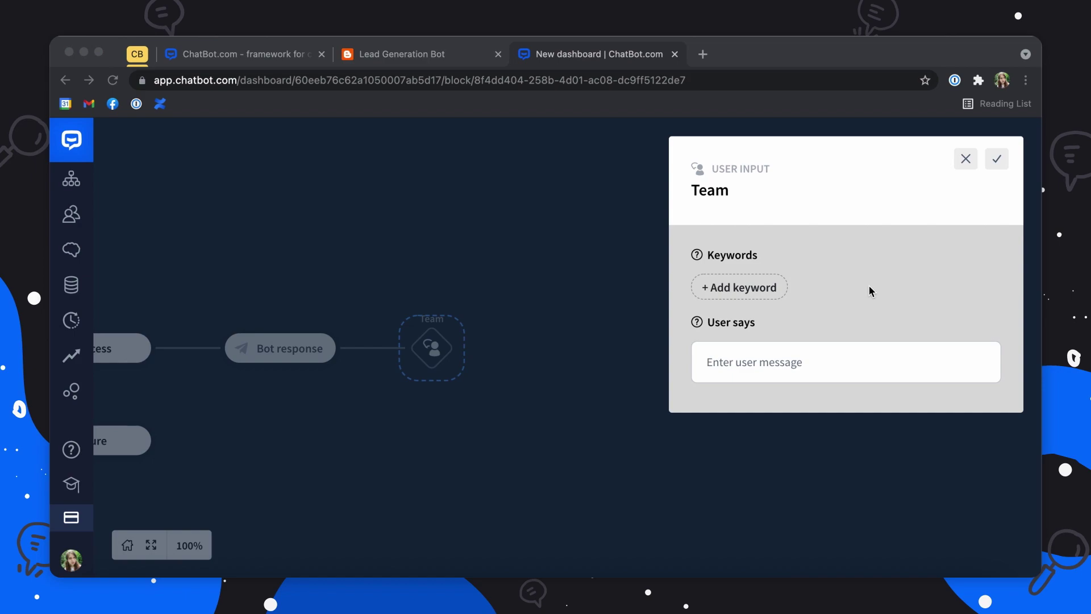
Step: Put an attribute placeholder in User says and validate replies as Any
{"action": "left_click", "coordinate": [786, 362]}
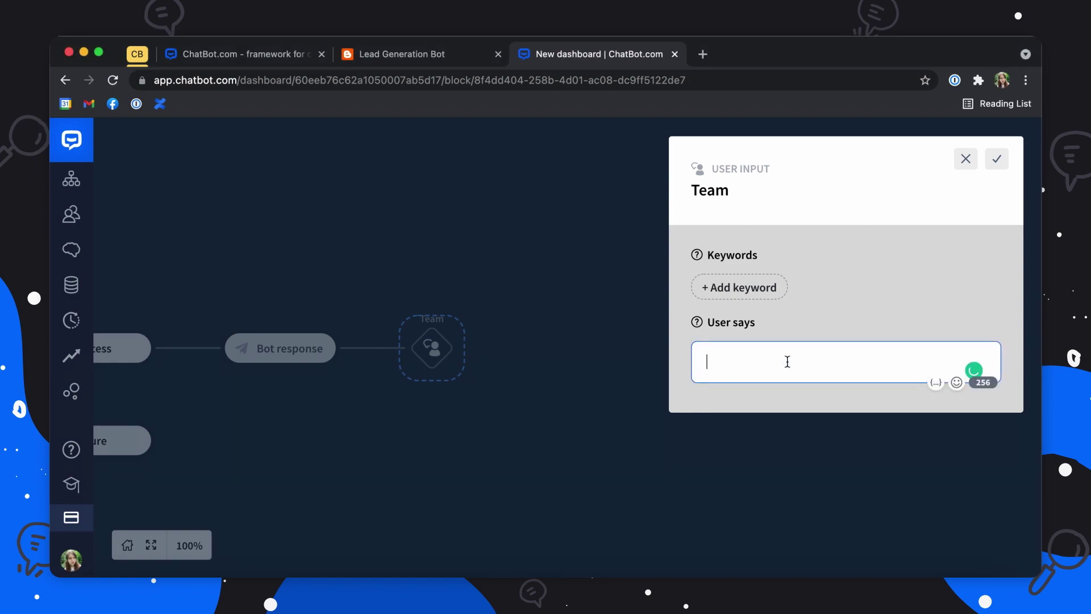
{"action": "left_click", "coordinate": [935, 383]}
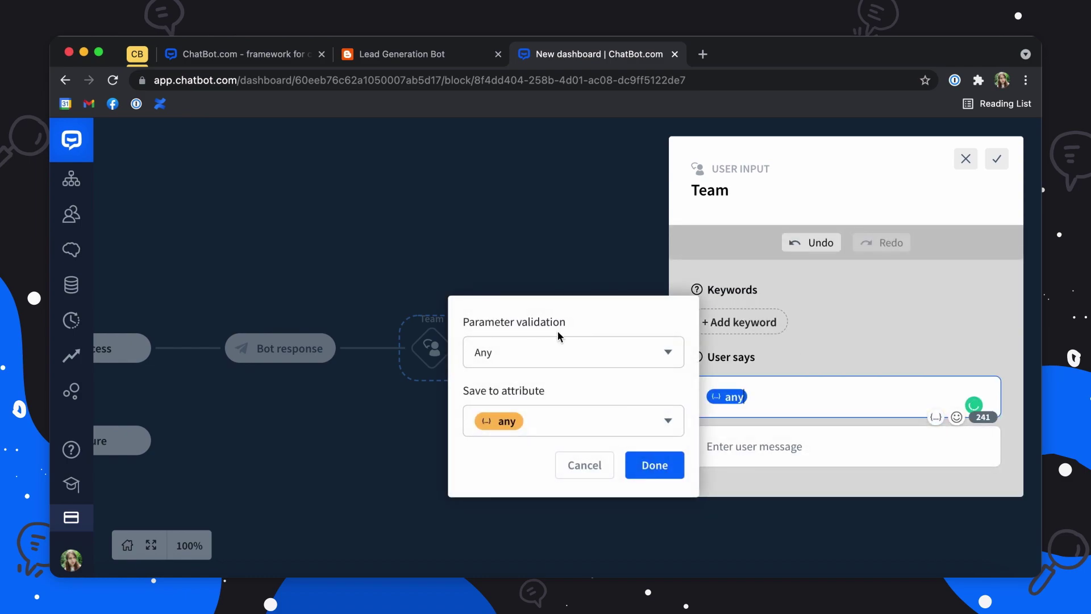
{"action": "left_click", "coordinate": [539, 361]}
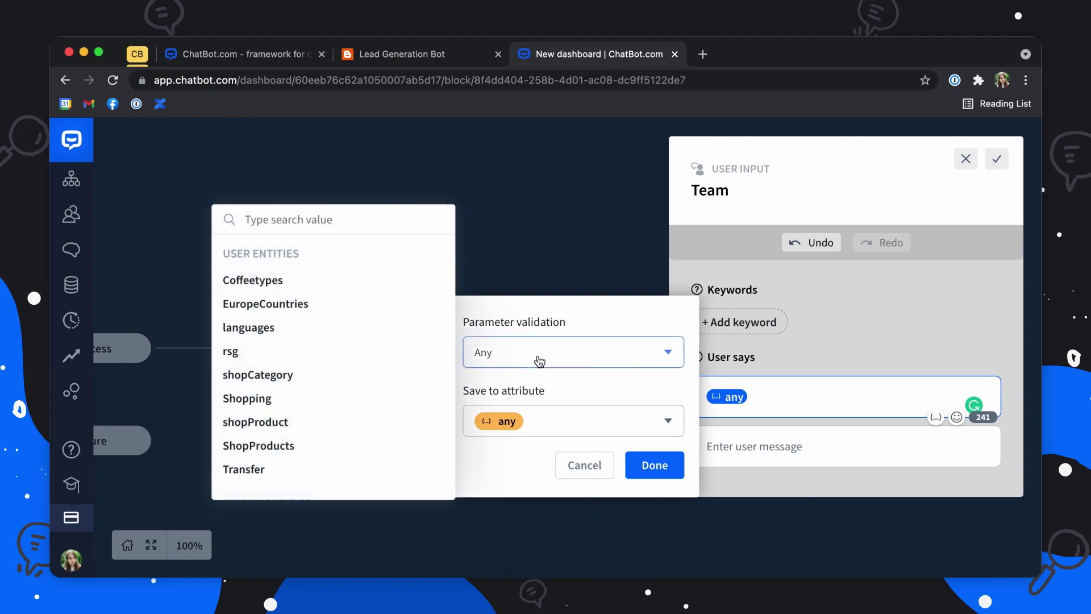
{"action": "scroll", "coordinate": [346, 394], "scroll_direction": "down", "scroll_amount": 2}
{"action": "scroll", "coordinate": [344, 392], "scroll_direction": "down", "scroll_amount": 2}
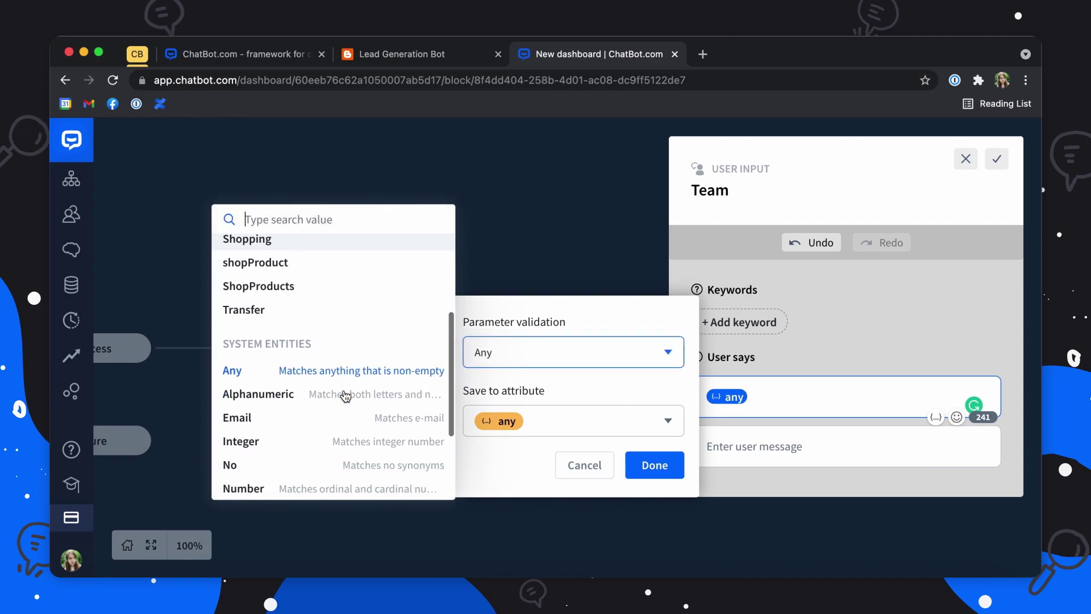
{"action": "left_click", "coordinate": [352, 370]}
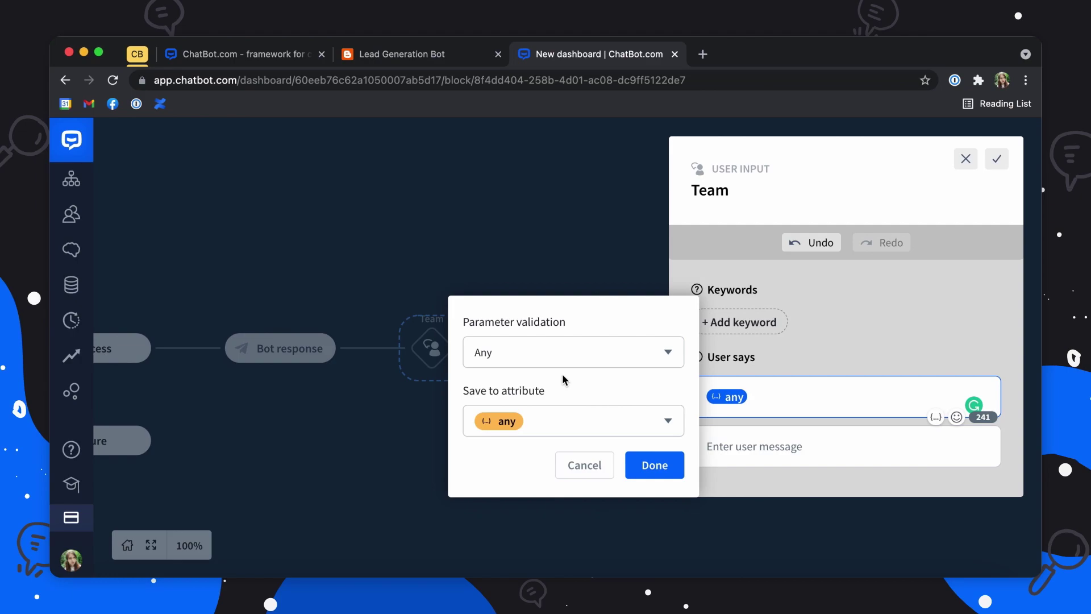
Step: Save the reply into a new custom attribute Team and save the step
{"action": "left_click", "coordinate": [549, 423]}
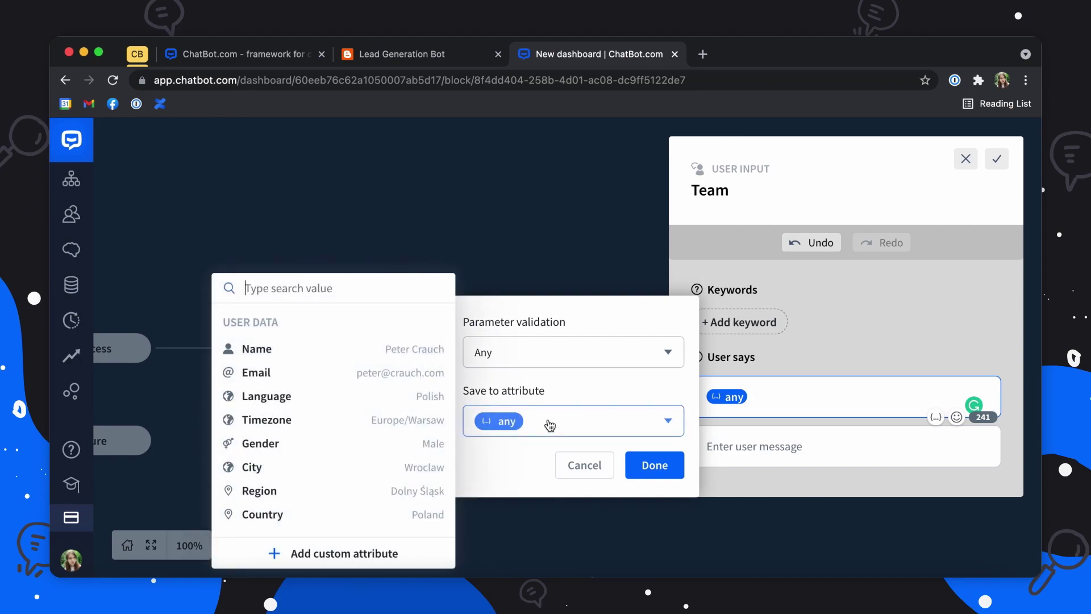
{"action": "left_click", "coordinate": [348, 554]}
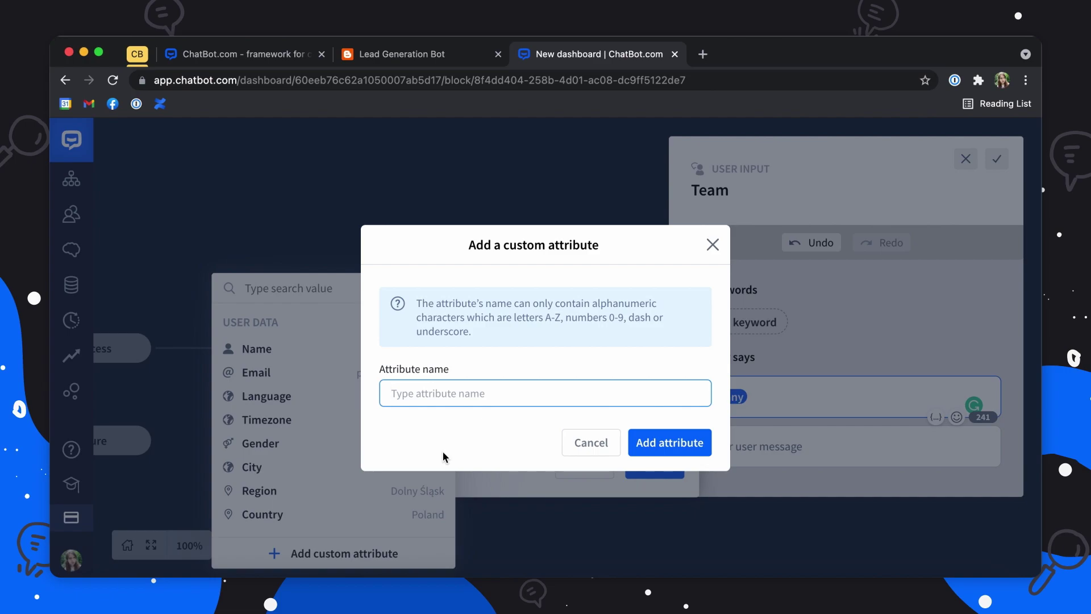
{"action": "type", "text": "Team"}
{"action": "left_click", "coordinate": [679, 445]}
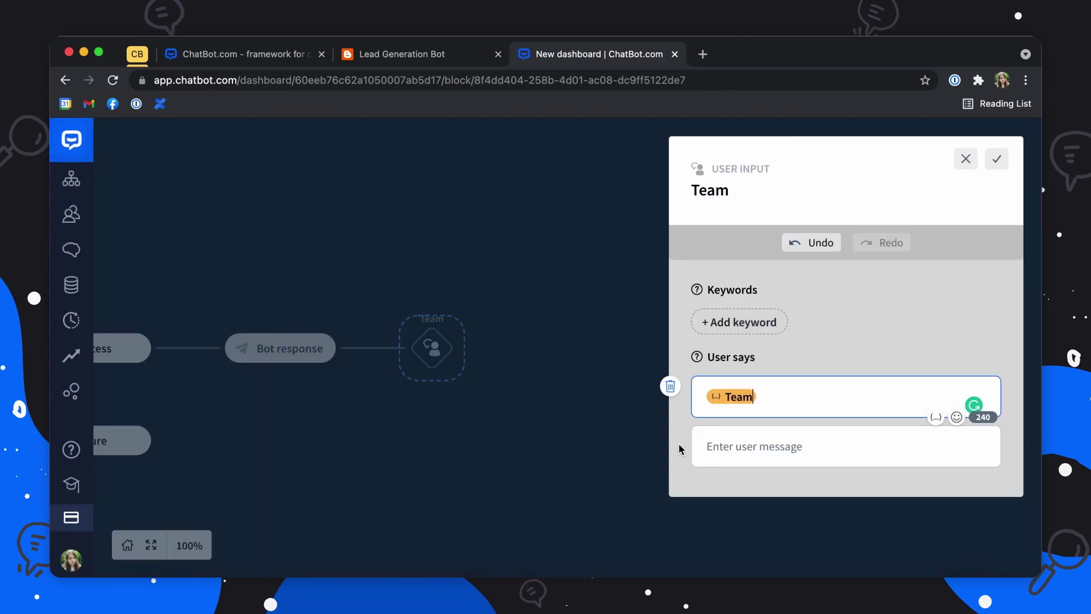
{"action": "left_click", "coordinate": [998, 159]}
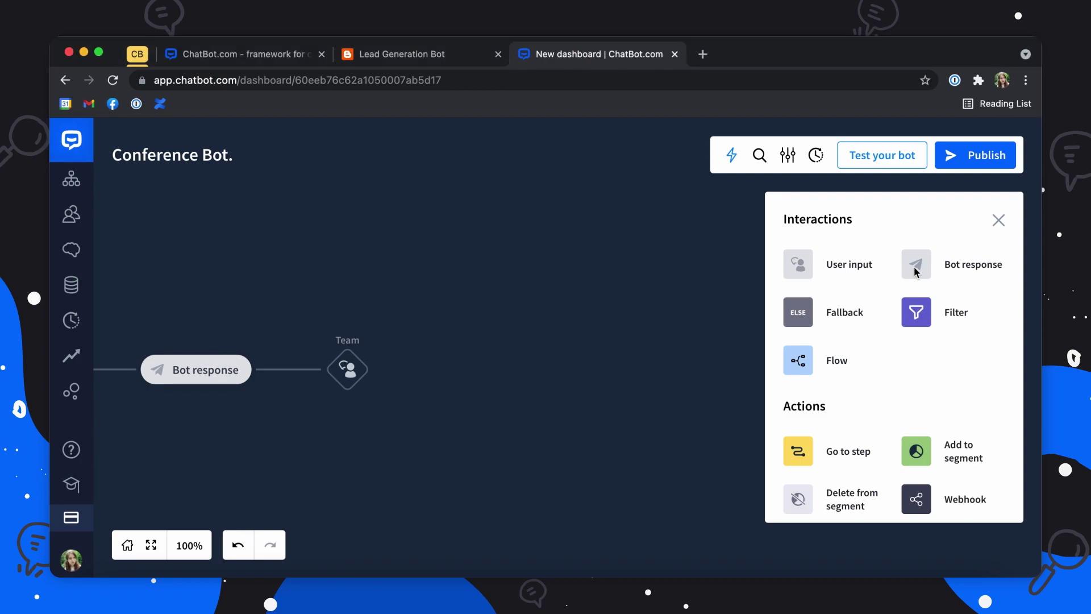
Step: Add a bot response after Team with the pasted reason-for-joining question
{"action": "left_click_drag", "start_coordinate": [916, 266], "coordinate": [381, 368]}
{"action": "left_click", "coordinate": [472, 359]}
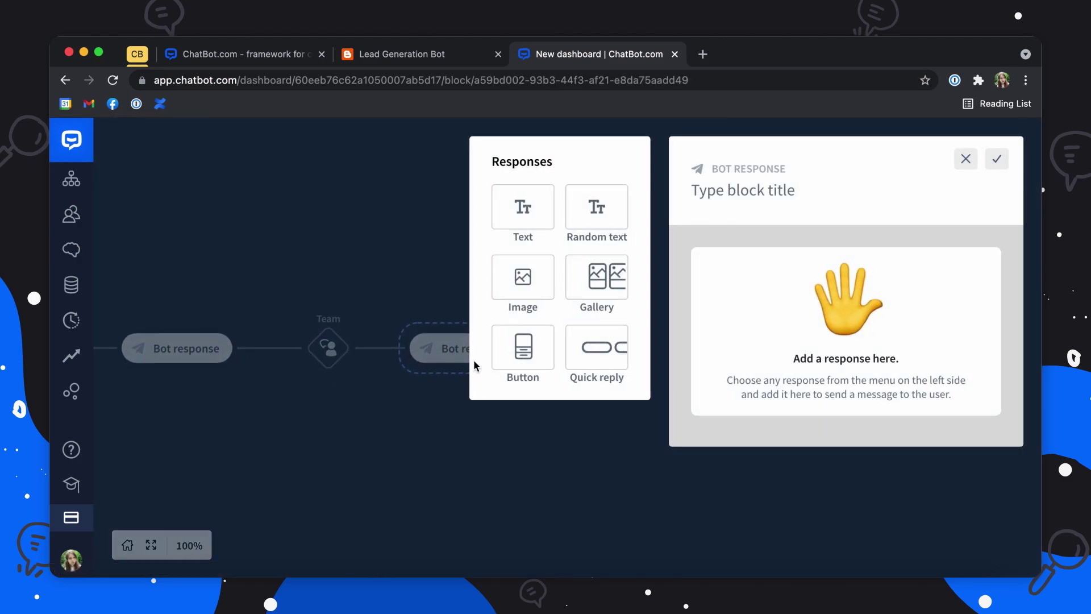
{"action": "left_click_drag", "start_coordinate": [552, 350], "coordinate": [725, 348]}
{"action": "left_click", "coordinate": [725, 349]}
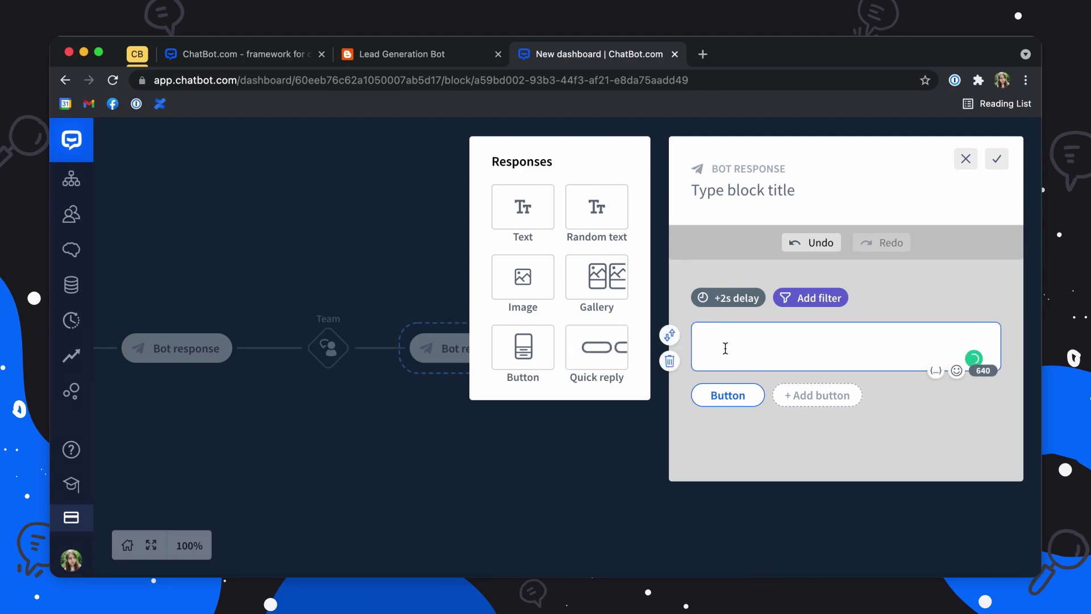
{"action": "type", "text": "Thank you! Would you like to share your reason for joining the Conference? Type in your reason or click 'No'."}
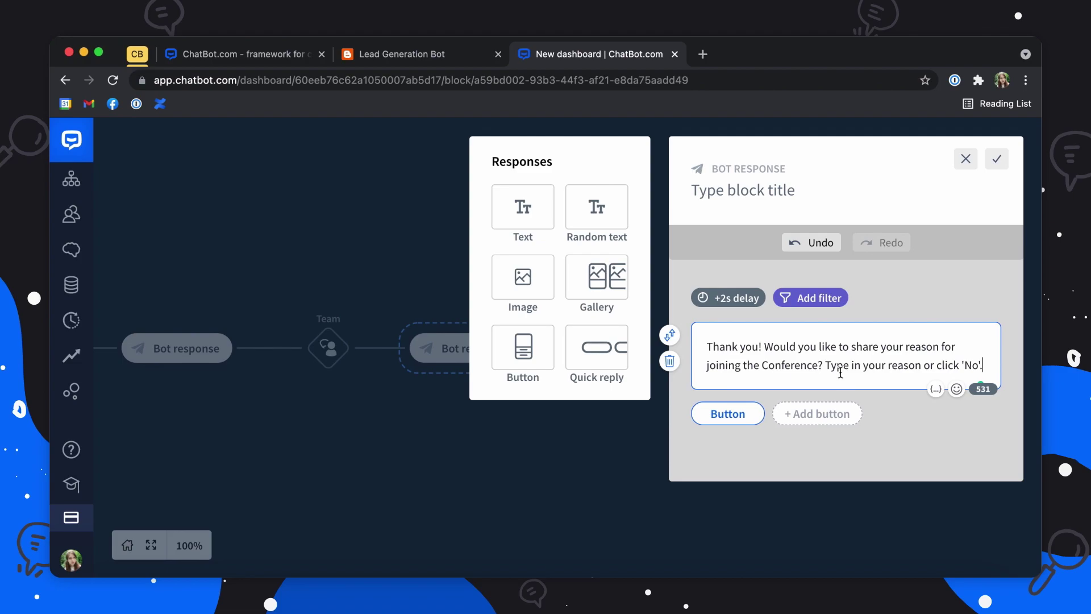
Step: Give the question a reply button titled No and save the bot response
{"action": "left_click", "coordinate": [719, 419]}
{"action": "double_click", "coordinate": [513, 367]}
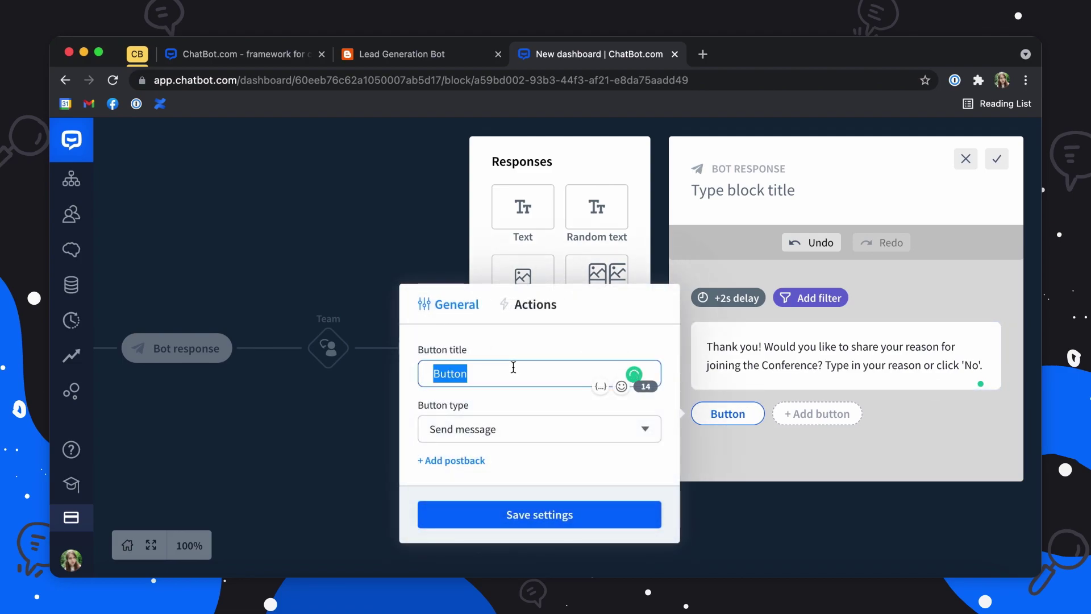
{"action": "type", "text": "No"}
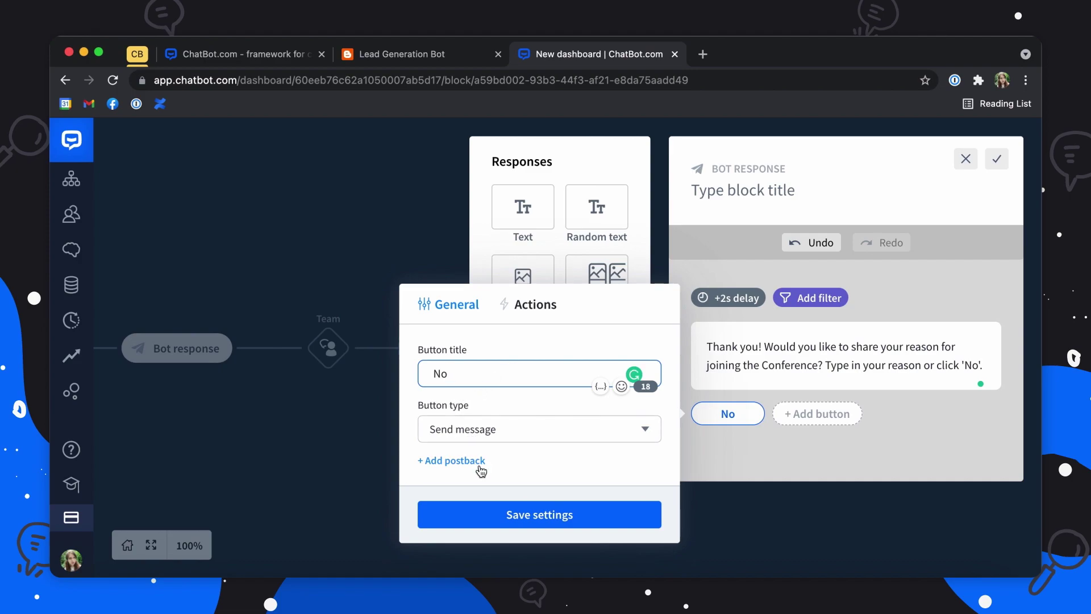
{"action": "left_click", "coordinate": [504, 514]}
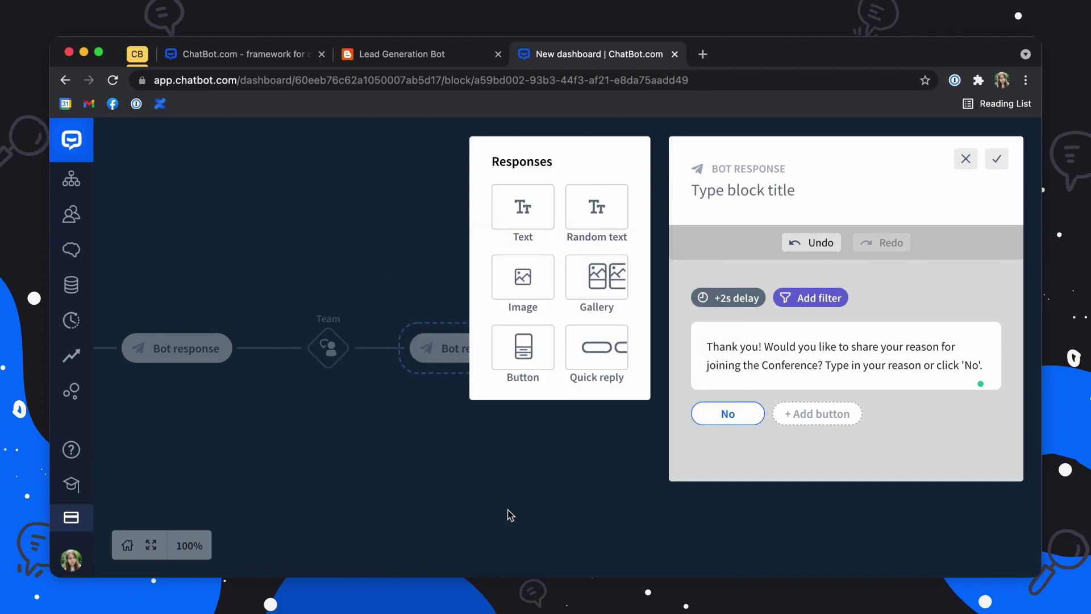
{"action": "left_click", "coordinate": [1003, 158]}
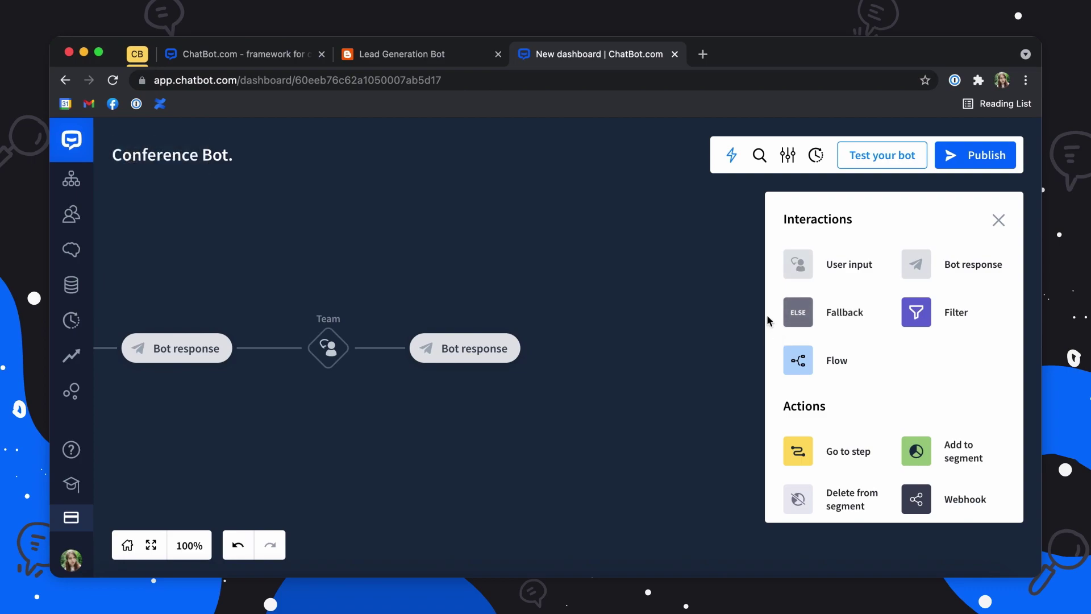
{"action": "left_click", "coordinate": [797, 264]}
Step: Add a user input named Reason with an attribute placeholder in User says
{"action": "left_click", "coordinate": [534, 349]}
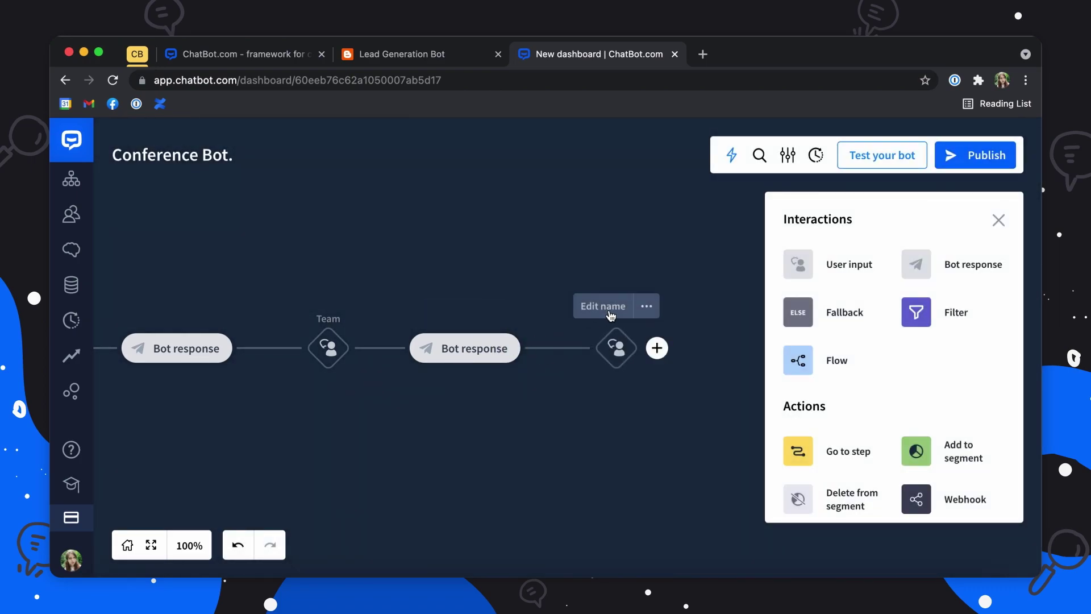
{"action": "left_click", "coordinate": [610, 310]}
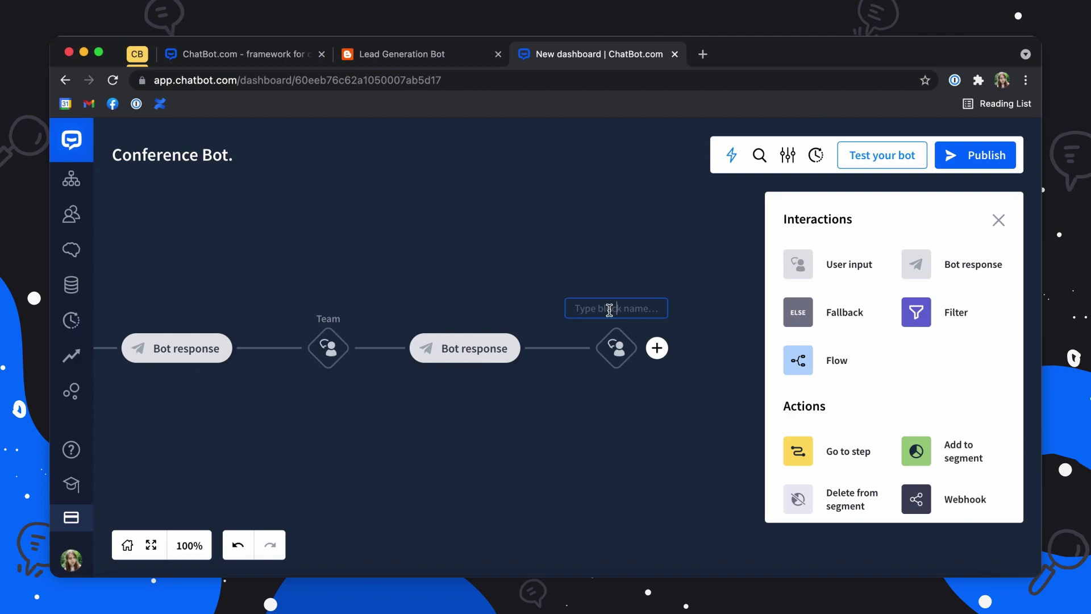
{"action": "type", "text": "Reason"}
{"action": "left_click", "coordinate": [612, 368]}
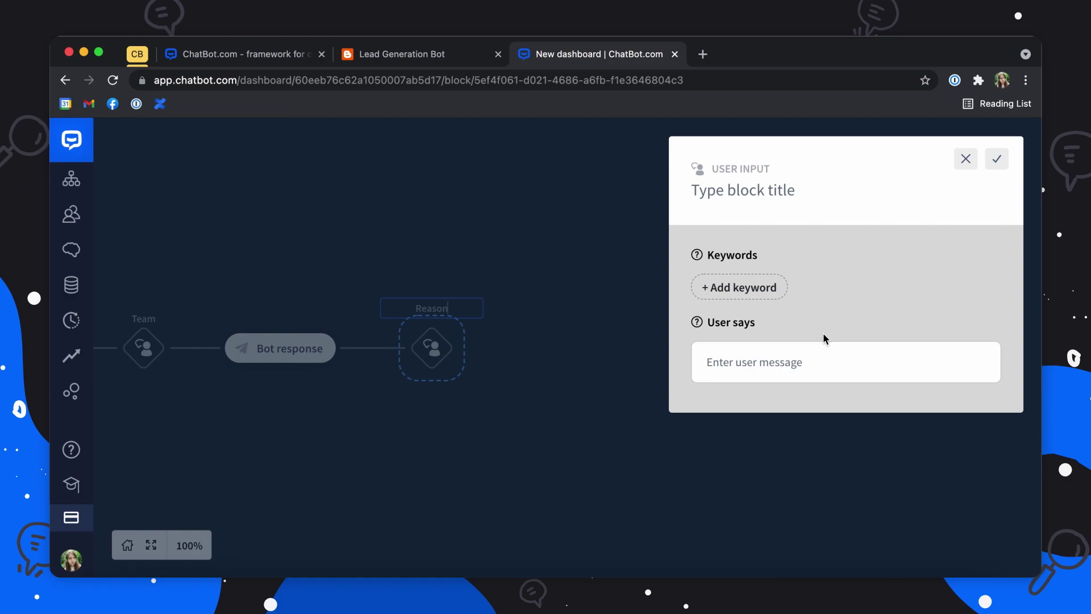
{"action": "left_click", "coordinate": [855, 358]}
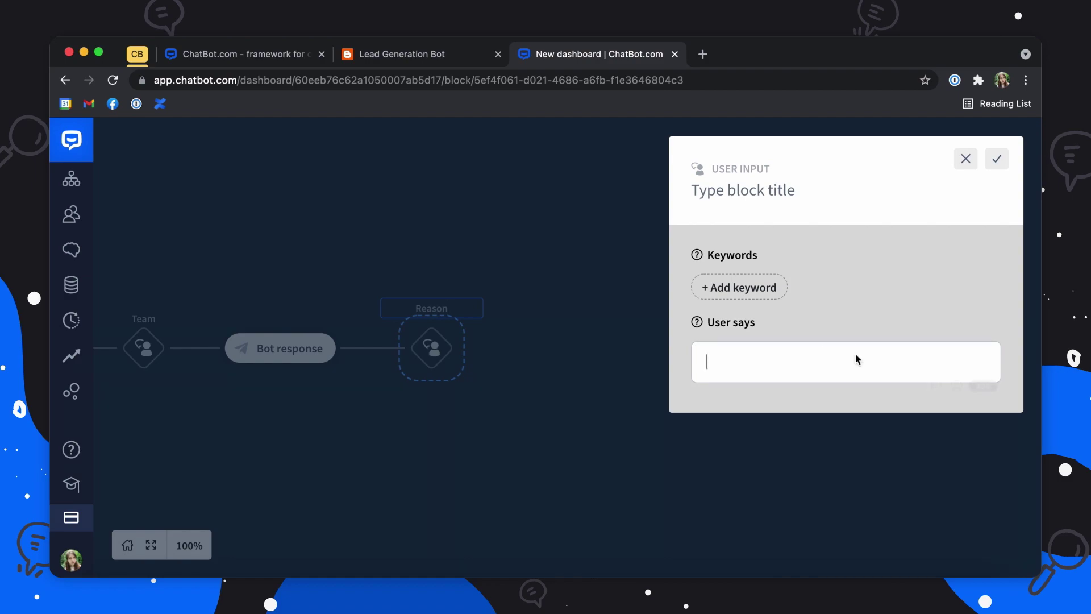
{"action": "left_click", "coordinate": [936, 382]}
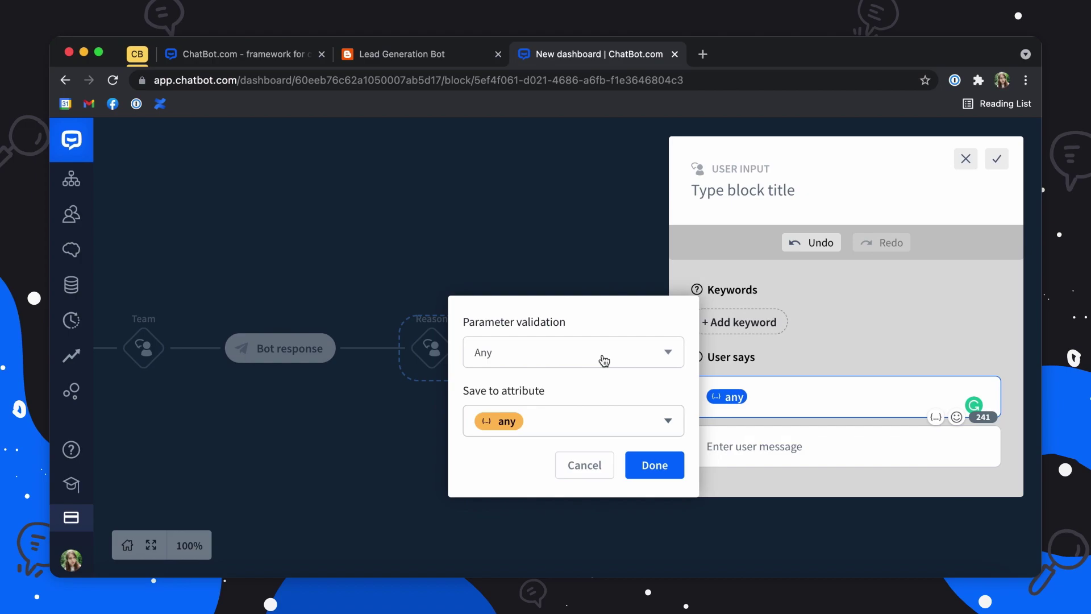
Step: Store the reply in a new custom attribute Reason and save the block
{"action": "left_click", "coordinate": [517, 421]}
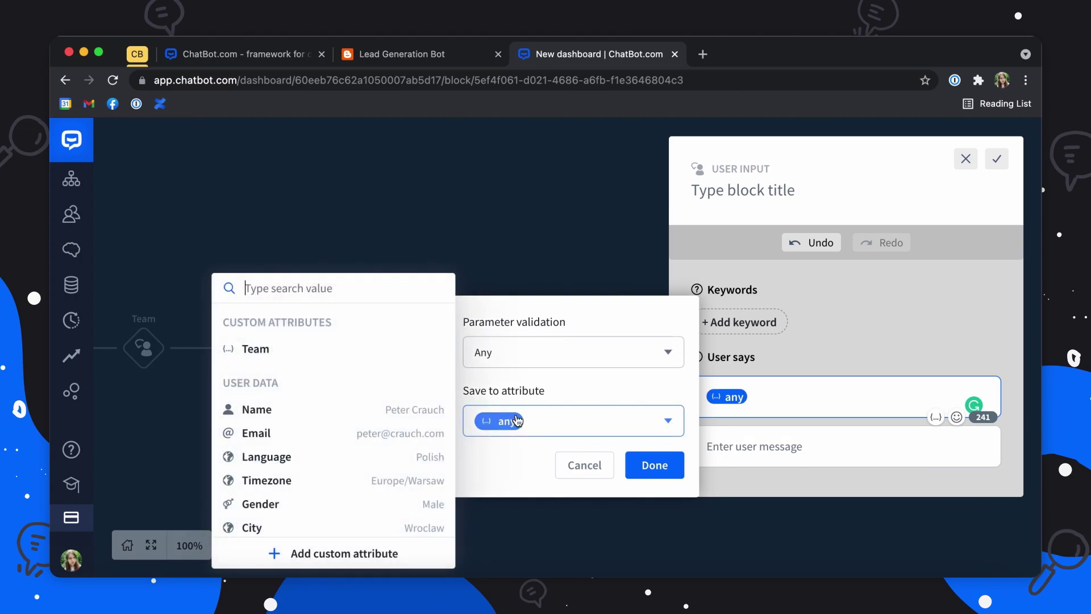
{"action": "left_click", "coordinate": [312, 554]}
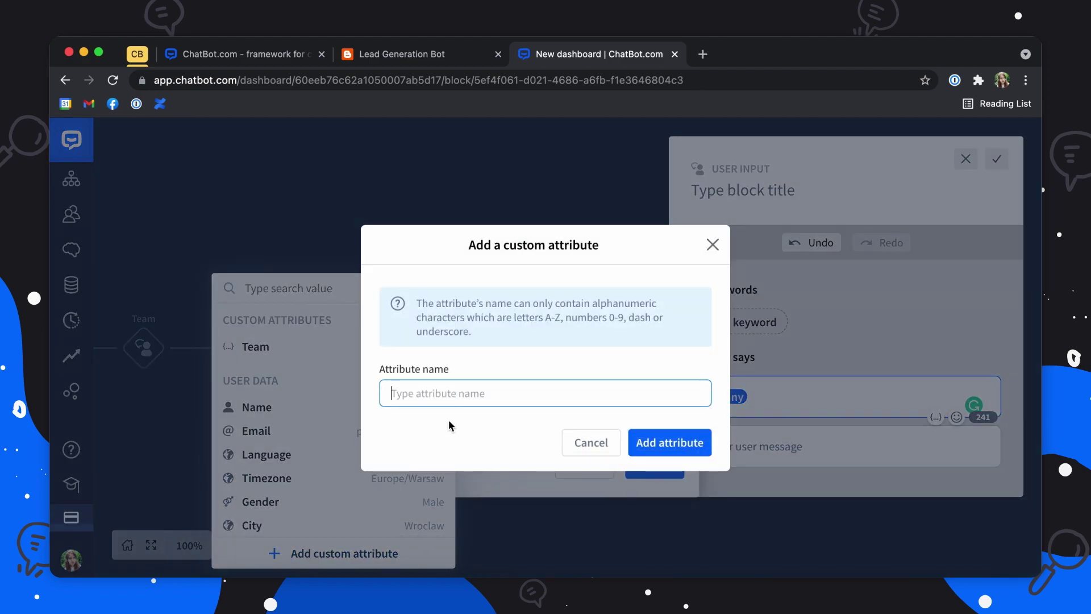
{"action": "type", "text": "Reason"}
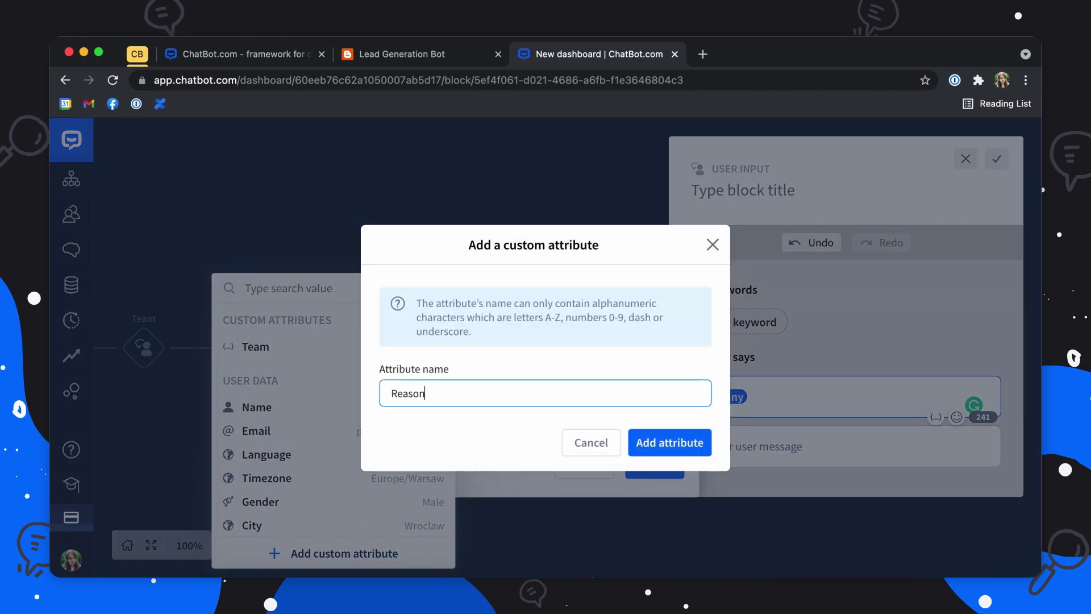
{"action": "left_click", "coordinate": [670, 443]}
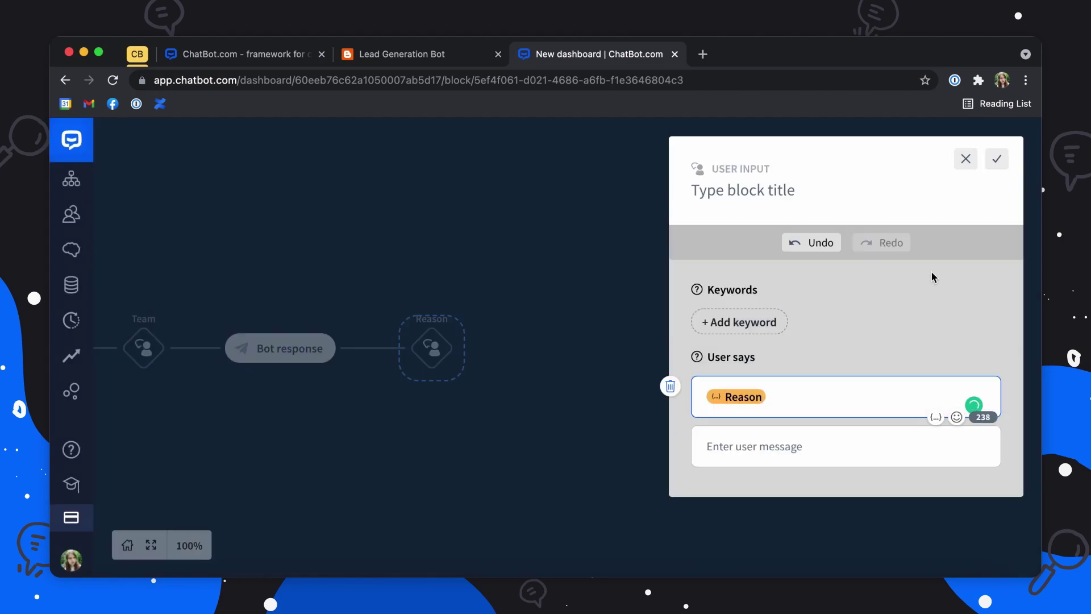
{"action": "left_click", "coordinate": [998, 161]}
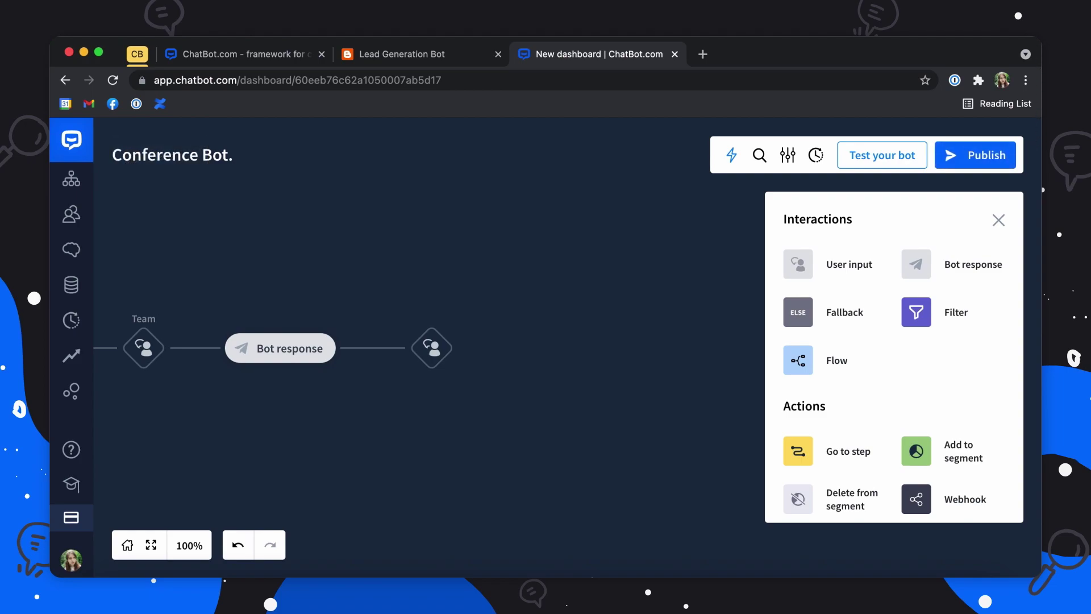
Step: Add a bot response with a text message after the Reason input
{"action": "left_click", "coordinate": [912, 263]}
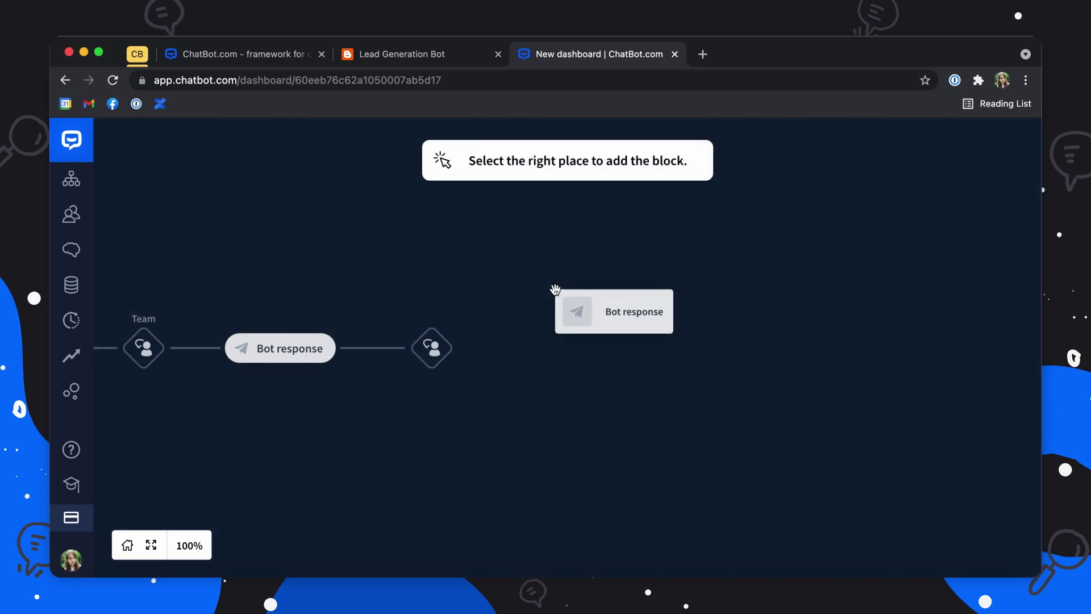
{"action": "left_click", "coordinate": [472, 349]}
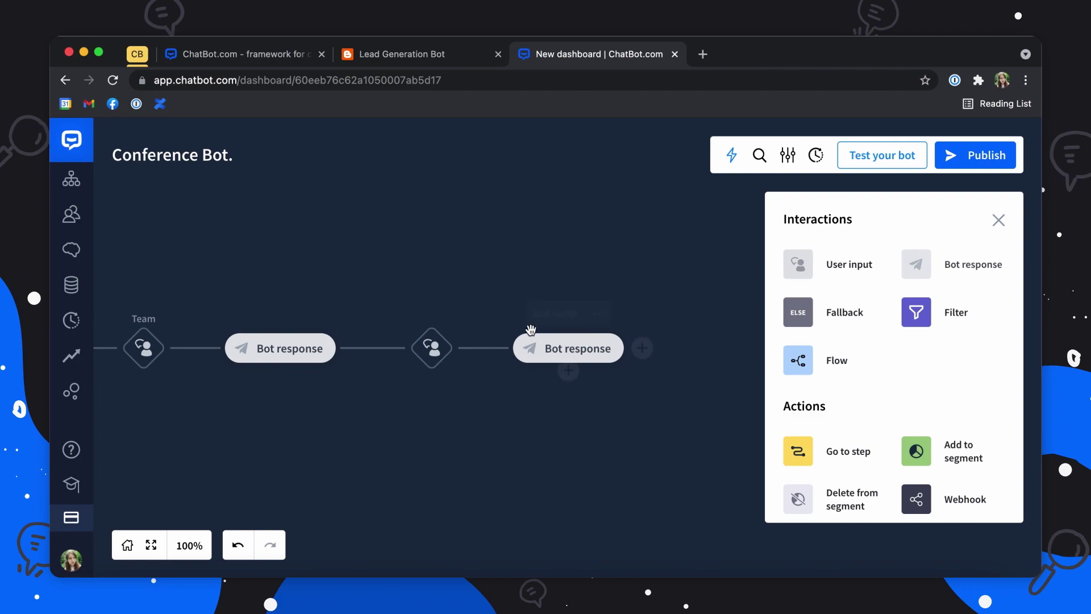
{"action": "left_click", "coordinate": [540, 348]}
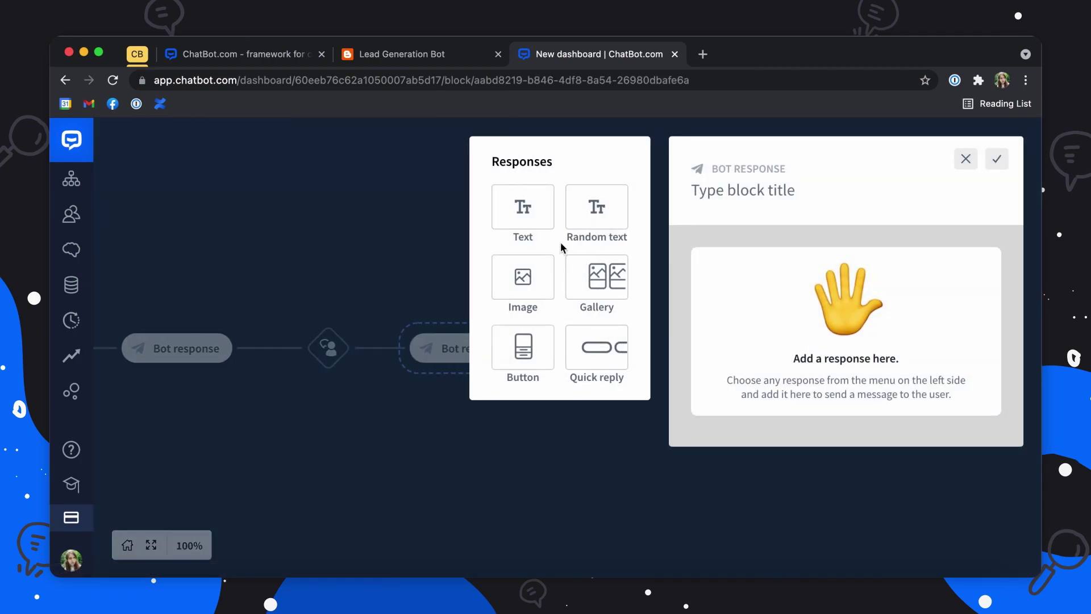
{"action": "left_click", "coordinate": [532, 220]}
Step: Write 'Thank you {Name}. See you at the conference!' and save the response
{"action": "left_click", "coordinate": [721, 356]}
{"action": "type", "text": "Thank you!"}
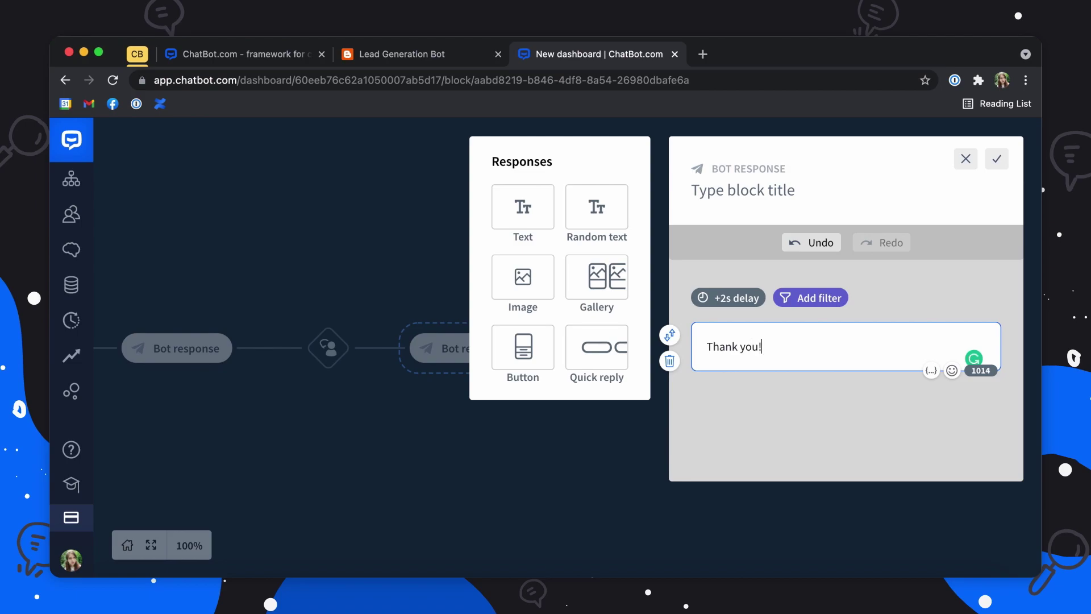
{"action": "key", "text": "BackSpace"}
{"action": "left_click", "coordinate": [930, 371]}
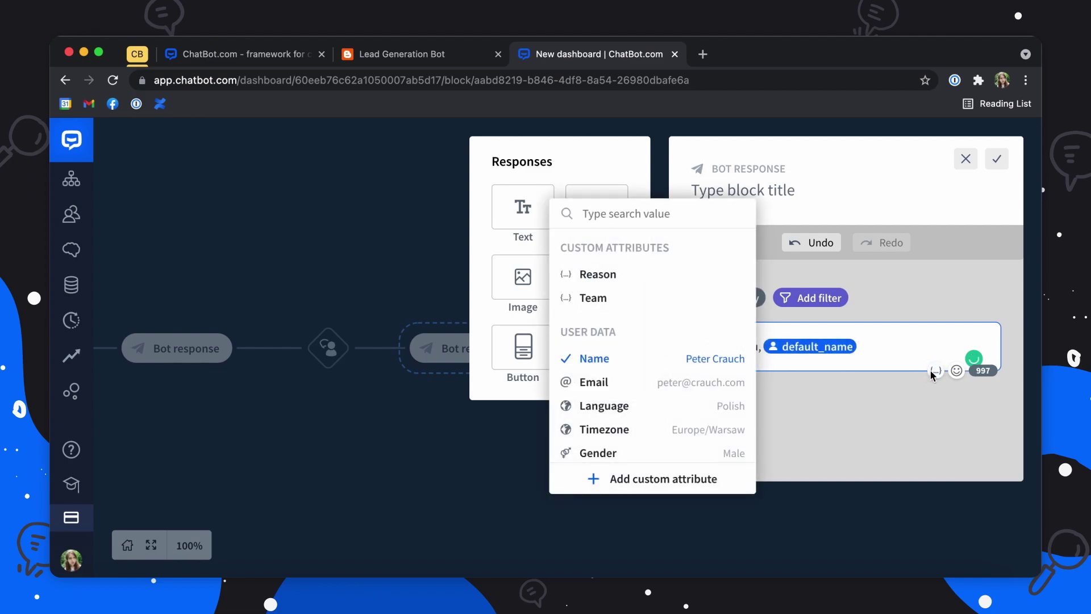
{"action": "left_click", "coordinate": [650, 356]}
{"action": "type", "text": ". See you at the conference!"}
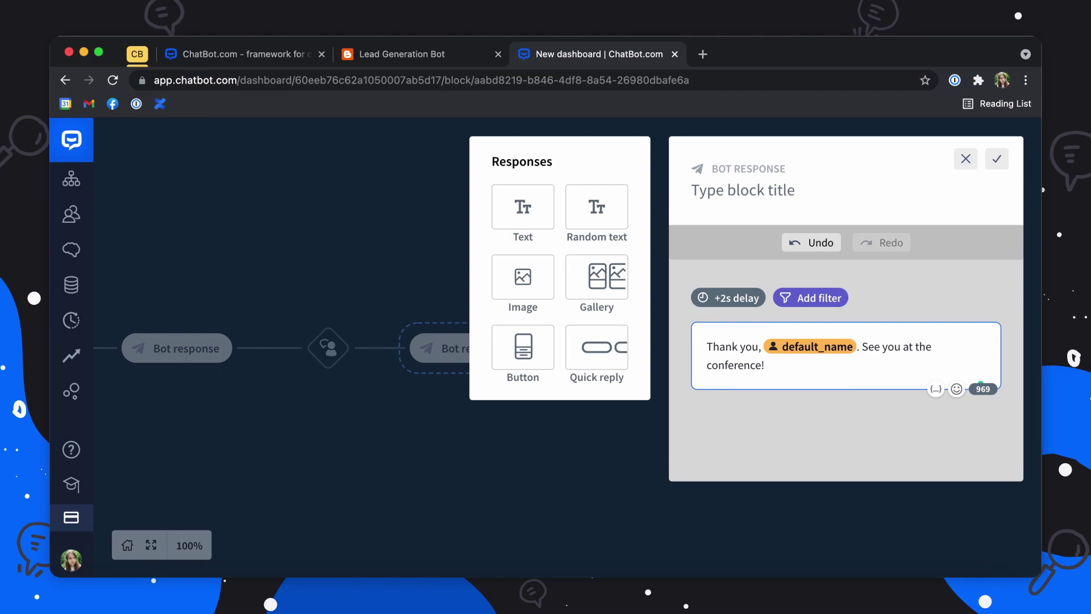
{"action": "left_click", "coordinate": [998, 161]}
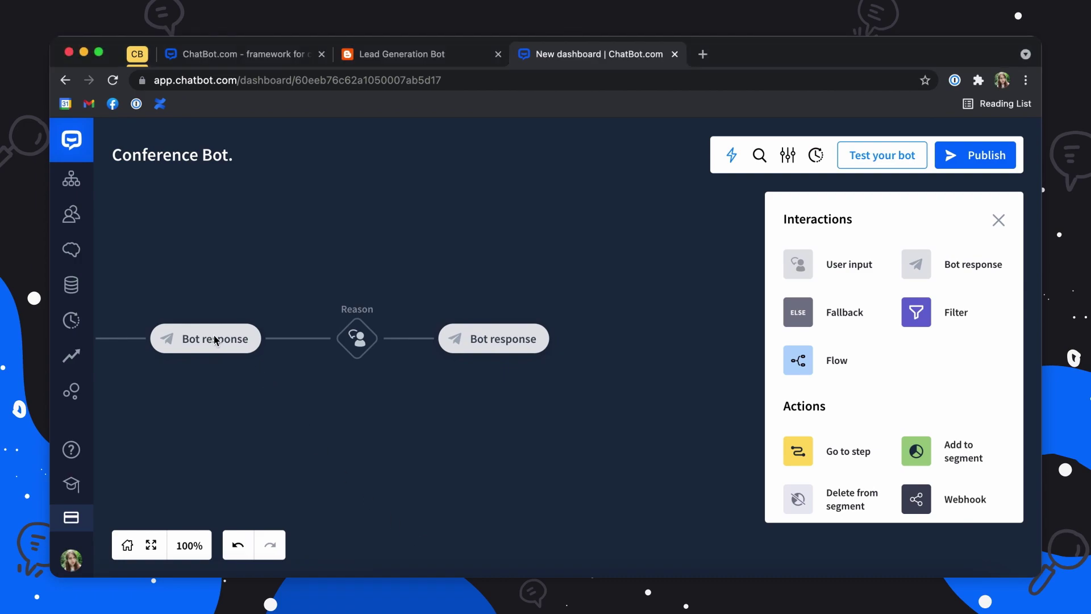
Step: Review the question bot response, then add a second user input branch beside Reason
{"action": "left_click", "coordinate": [213, 335]}
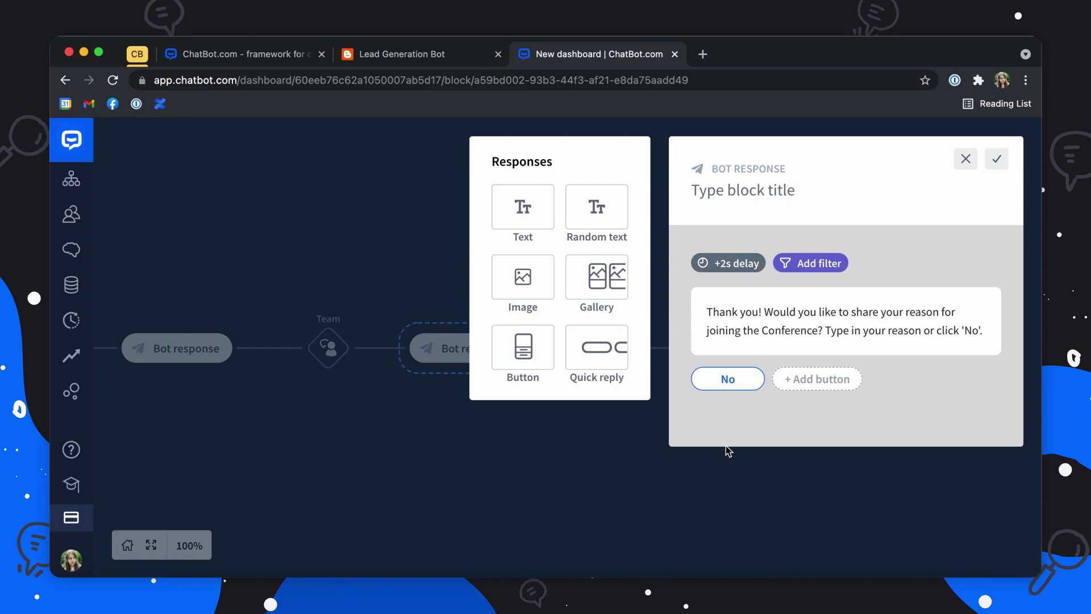
{"action": "left_click", "coordinate": [640, 452]}
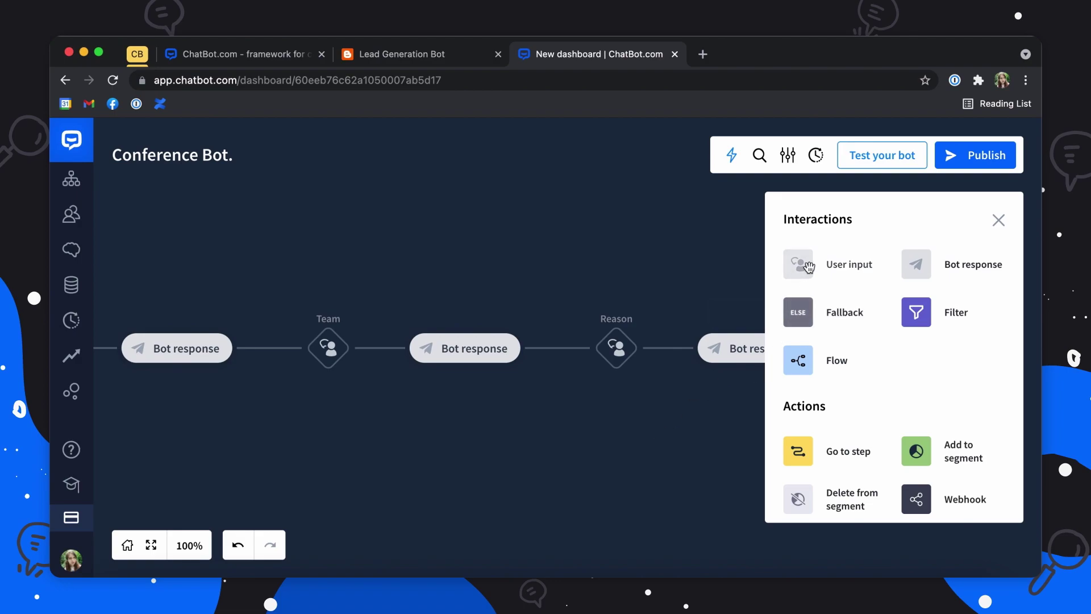
{"action": "left_click", "coordinate": [809, 266]}
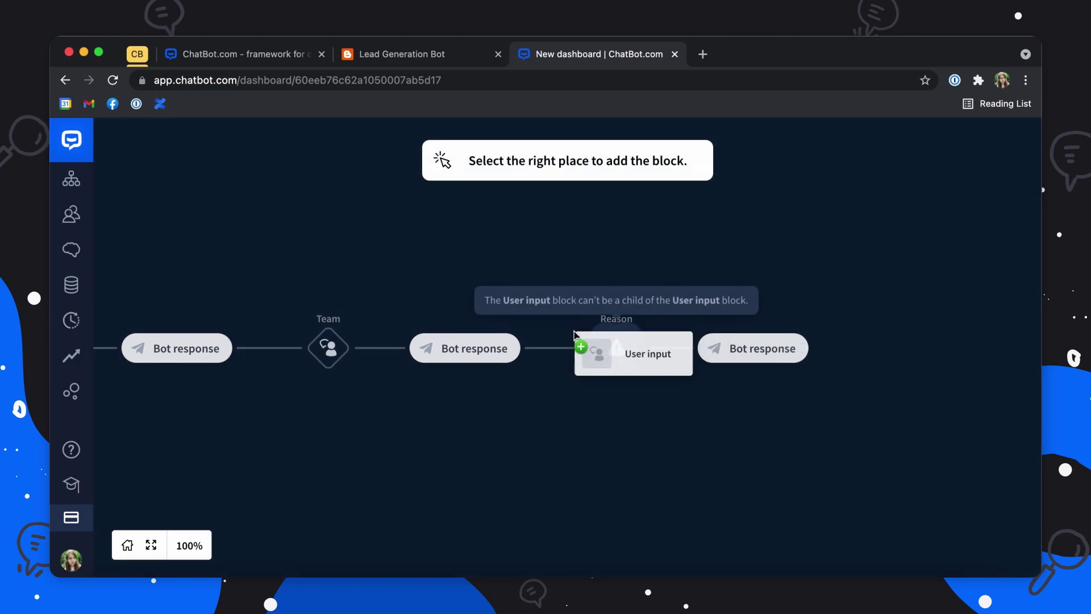
{"action": "left_click", "coordinate": [543, 357]}
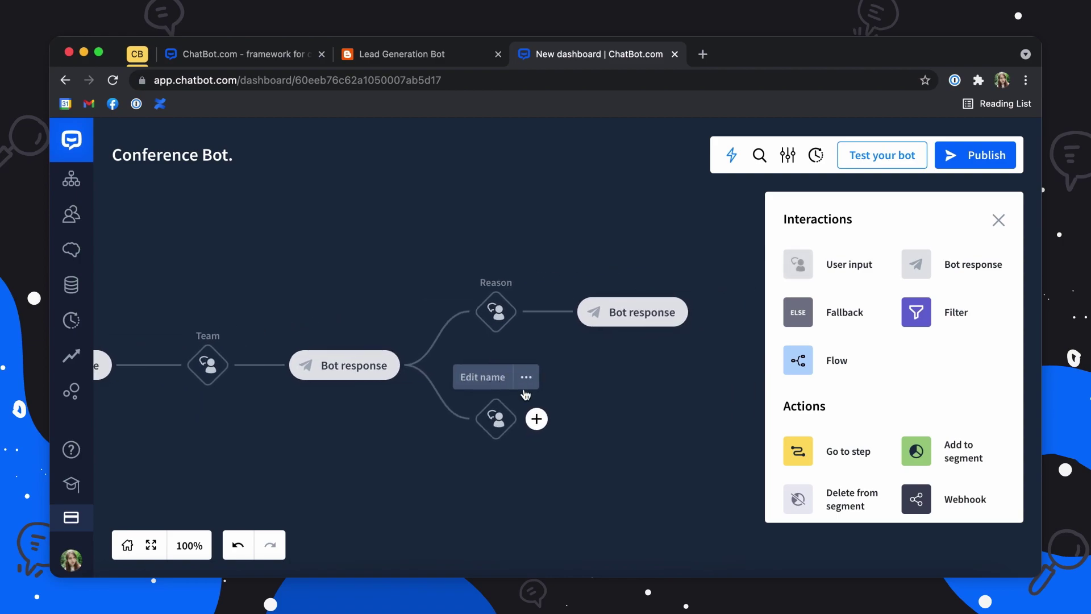
Step: Name the new branch No and add a bot response after it
{"action": "left_click", "coordinate": [489, 378]}
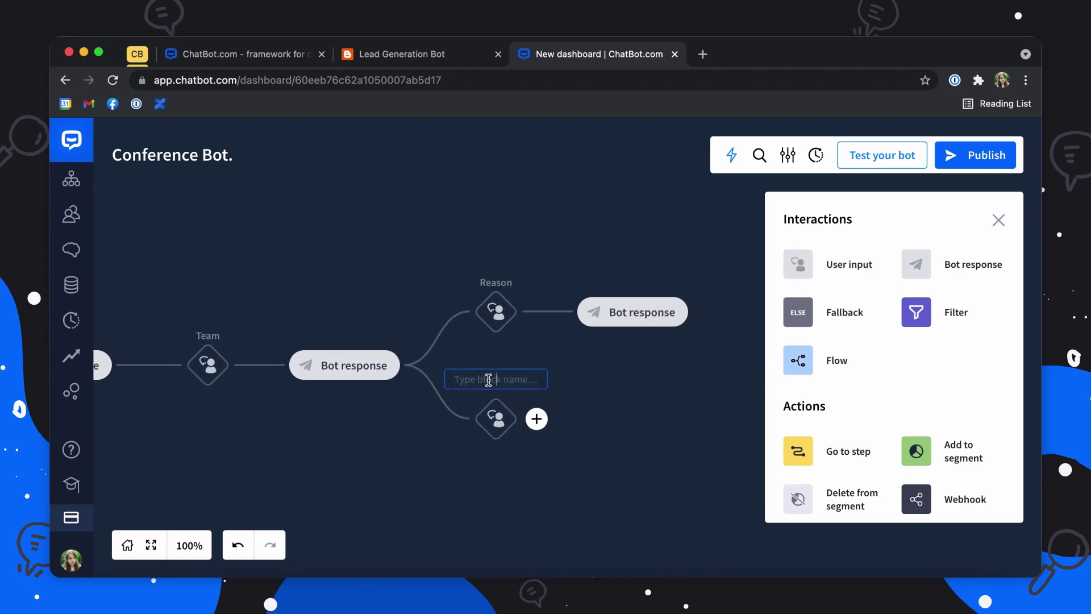
{"action": "type", "text": "No"}
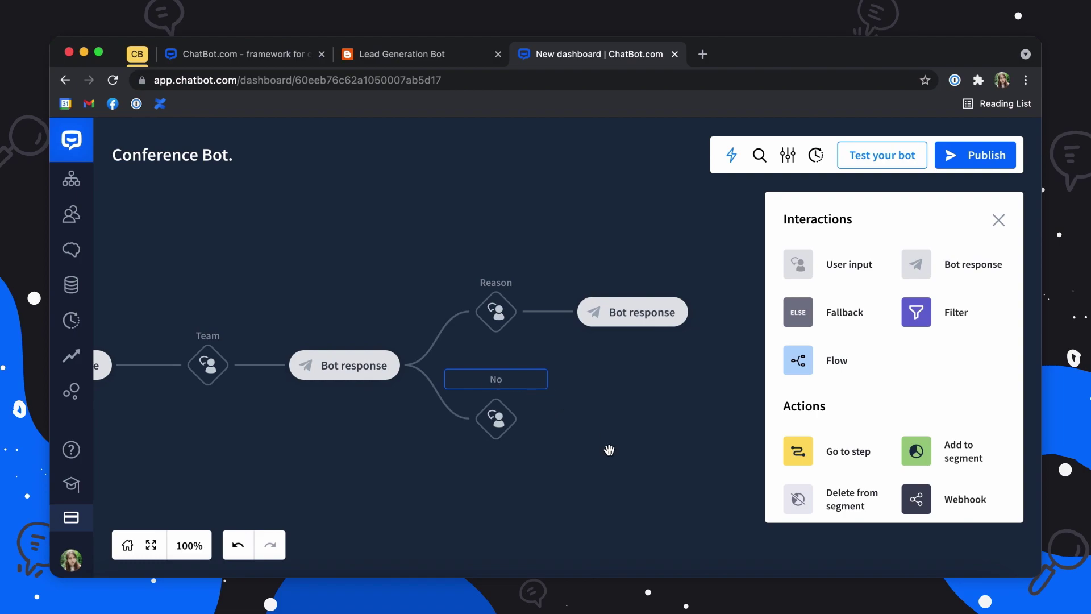
{"action": "key", "text": "Return"}
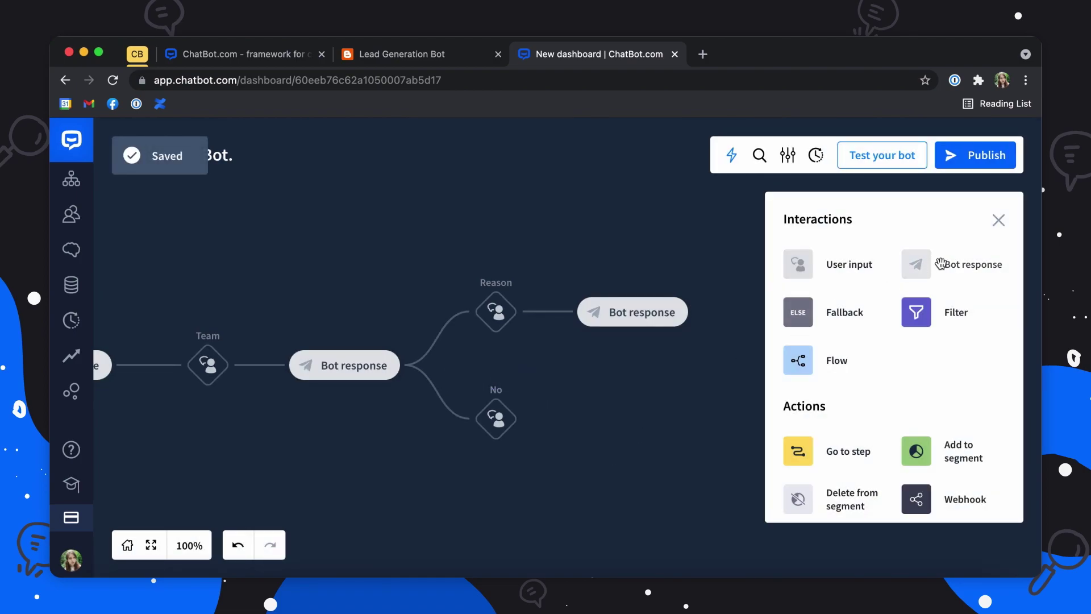
{"action": "left_click_drag", "start_coordinate": [920, 264], "coordinate": [549, 421]}
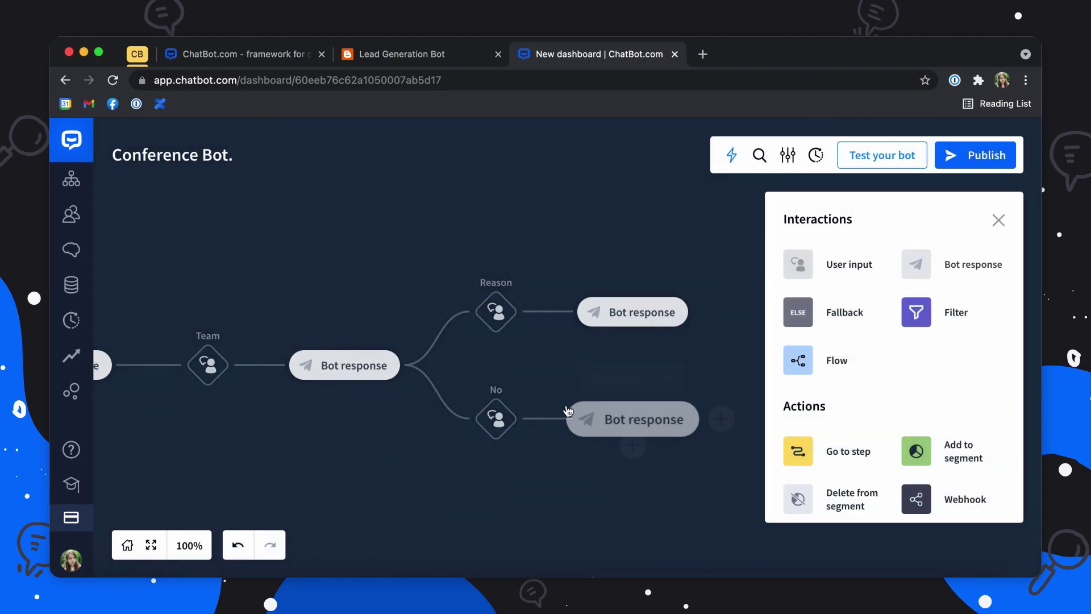
Step: Make the No branch's bot response say 'No problem! See you at the conference!' and save it
{"action": "left_click", "coordinate": [636, 416]}
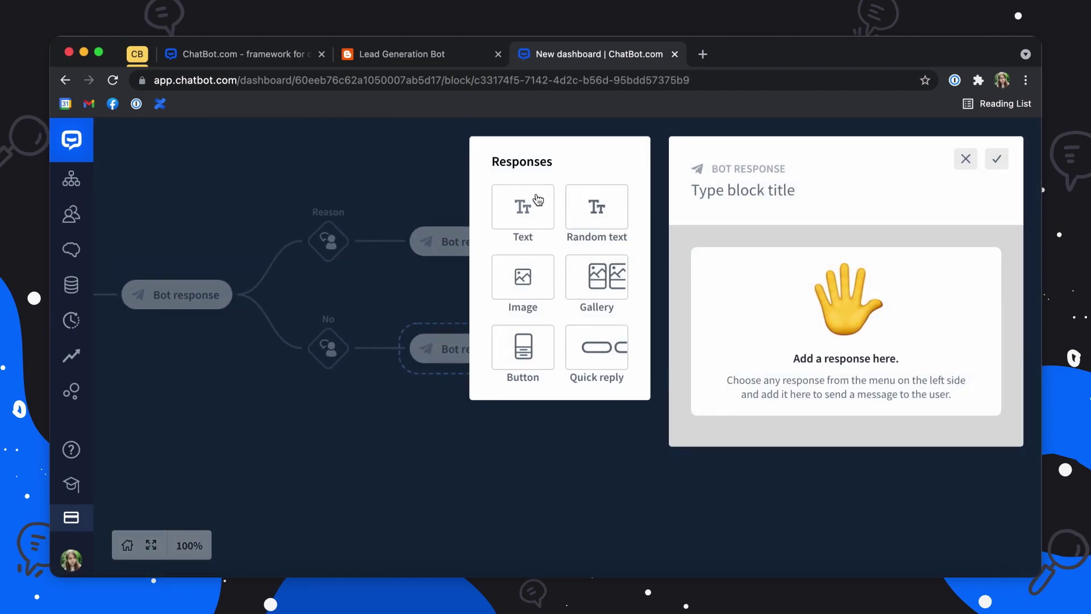
{"action": "left_click", "coordinate": [738, 352]}
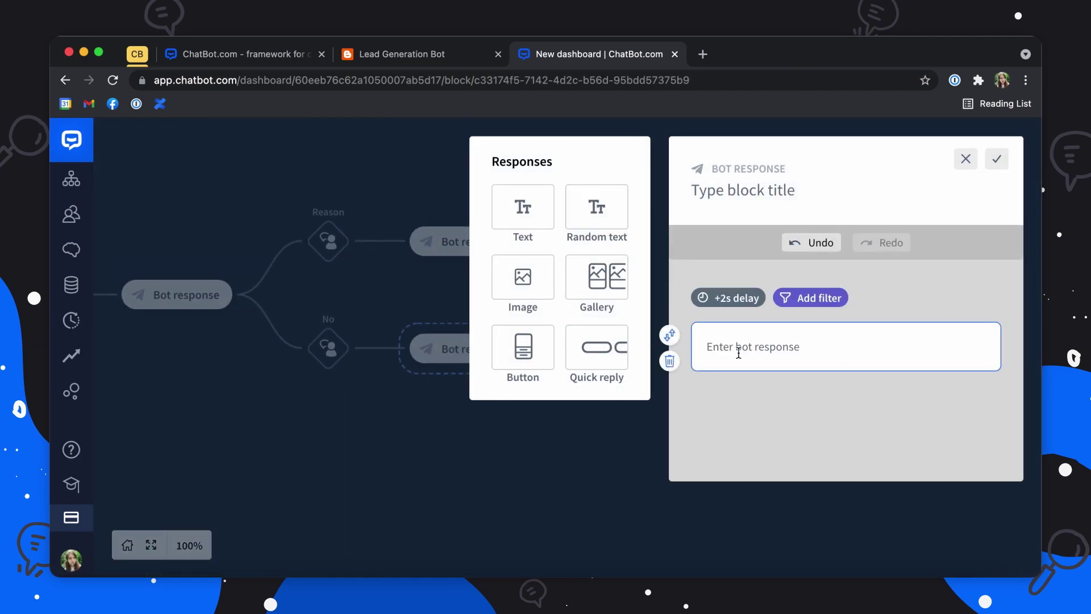
{"action": "type", "text": "No"}
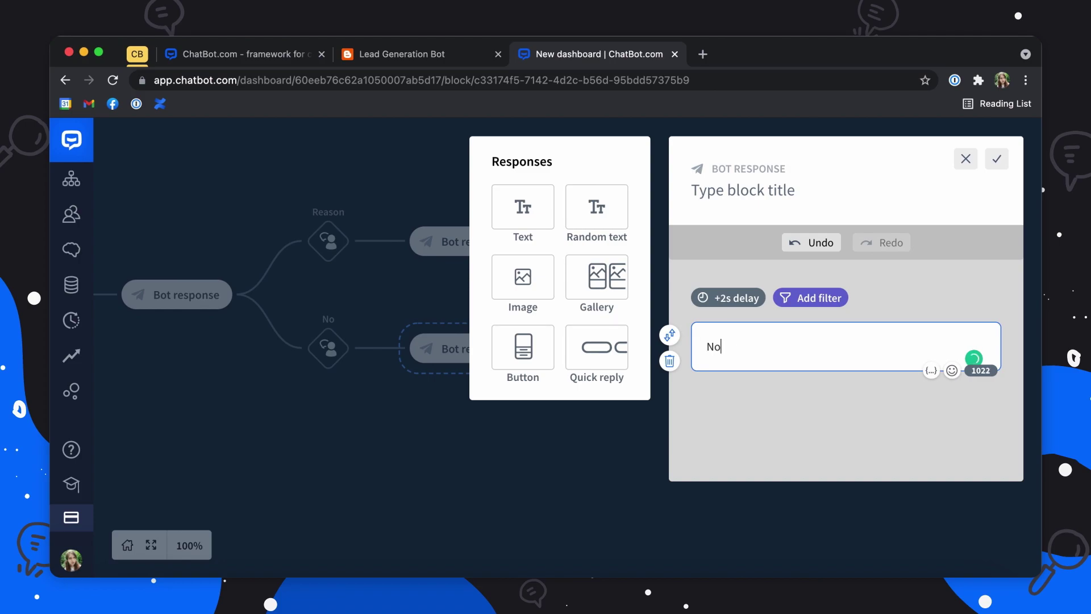
{"action": "type", "text": " problem! See you at t"}
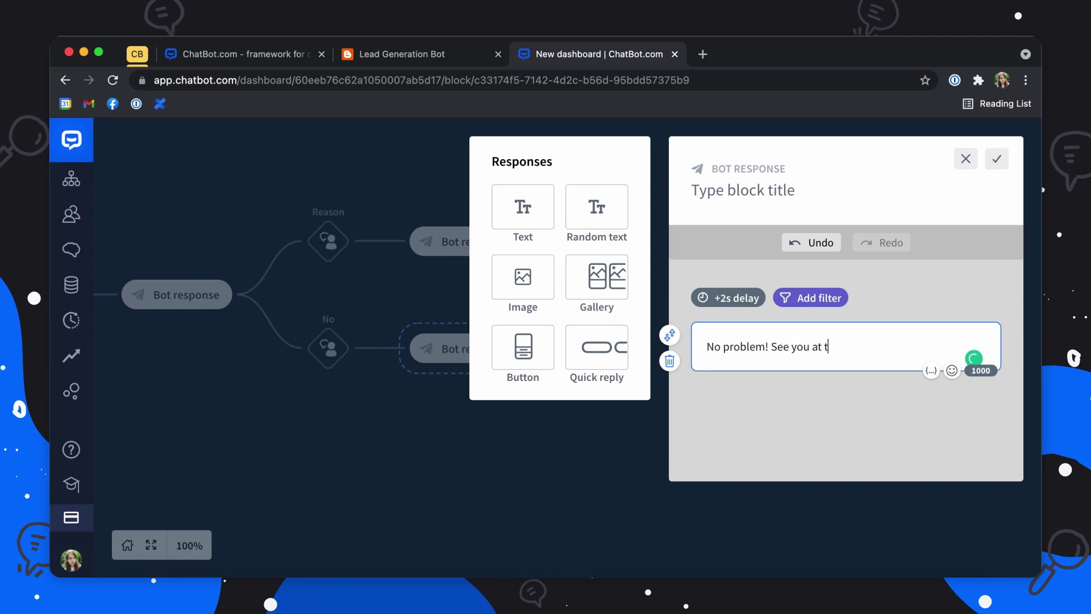
{"action": "type", "text": "he conference!"}
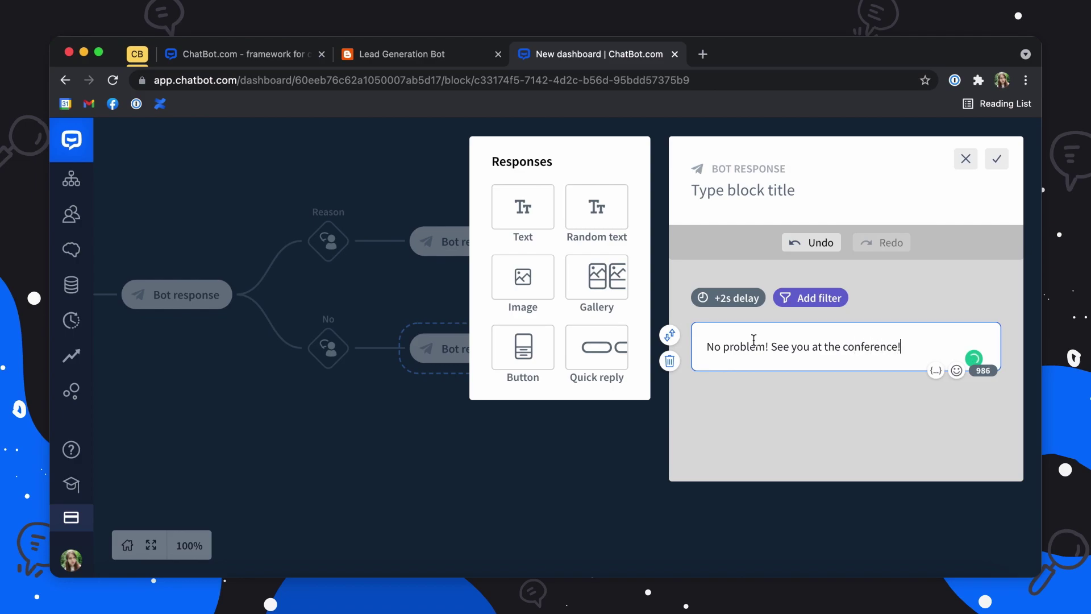
{"action": "left_click", "coordinate": [998, 156]}
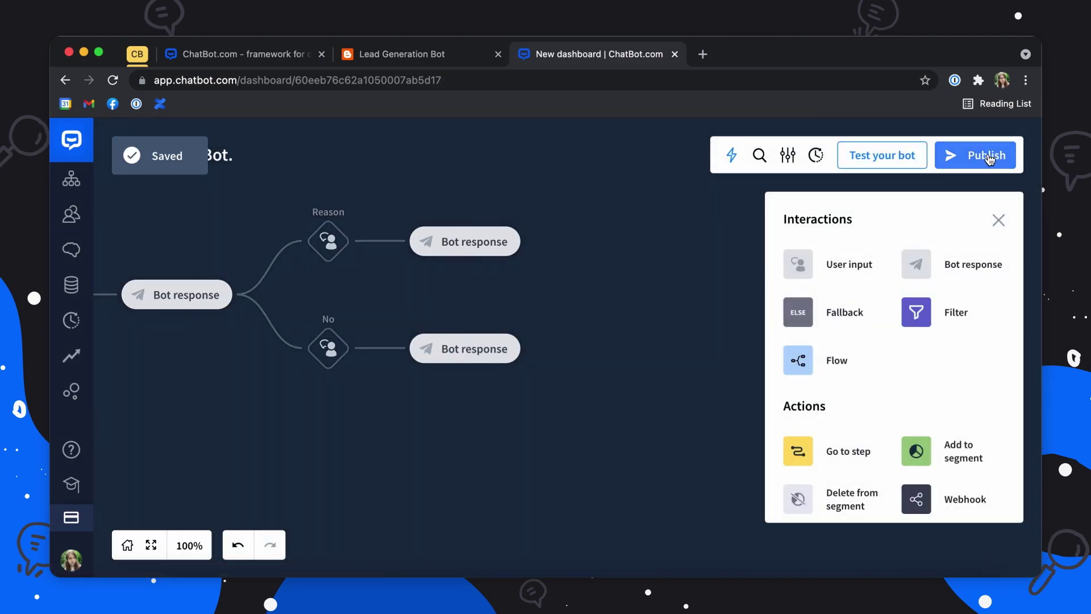
Step: Add a Close chat step after the bot responses of both the Reason and No branches
{"action": "scroll", "coordinate": [870, 429], "scroll_direction": "down", "scroll_amount": 3}
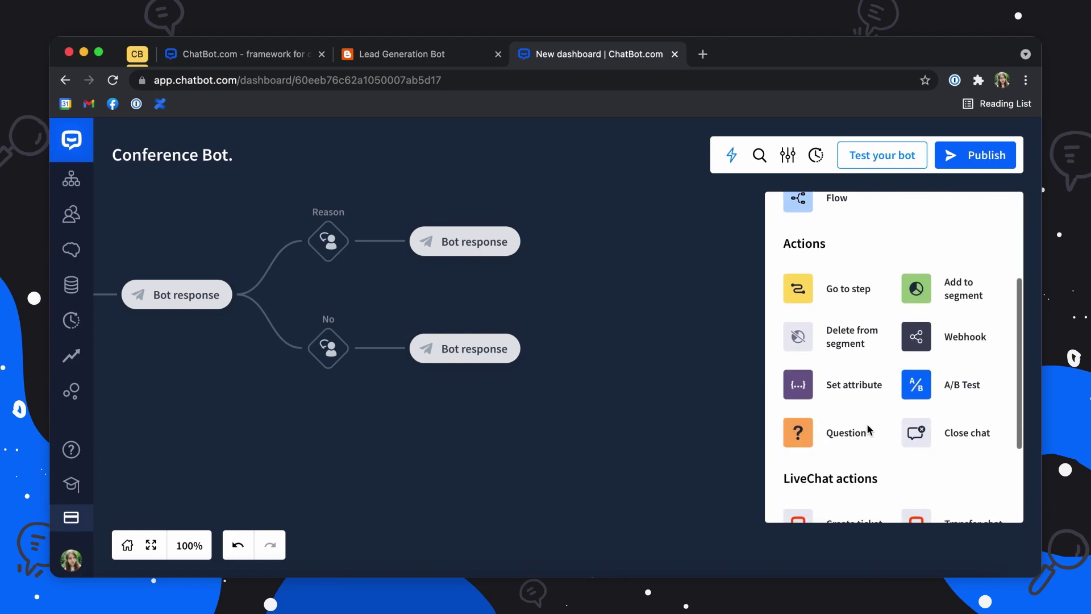
{"action": "left_click_drag", "start_coordinate": [915, 427], "coordinate": [548, 243]}
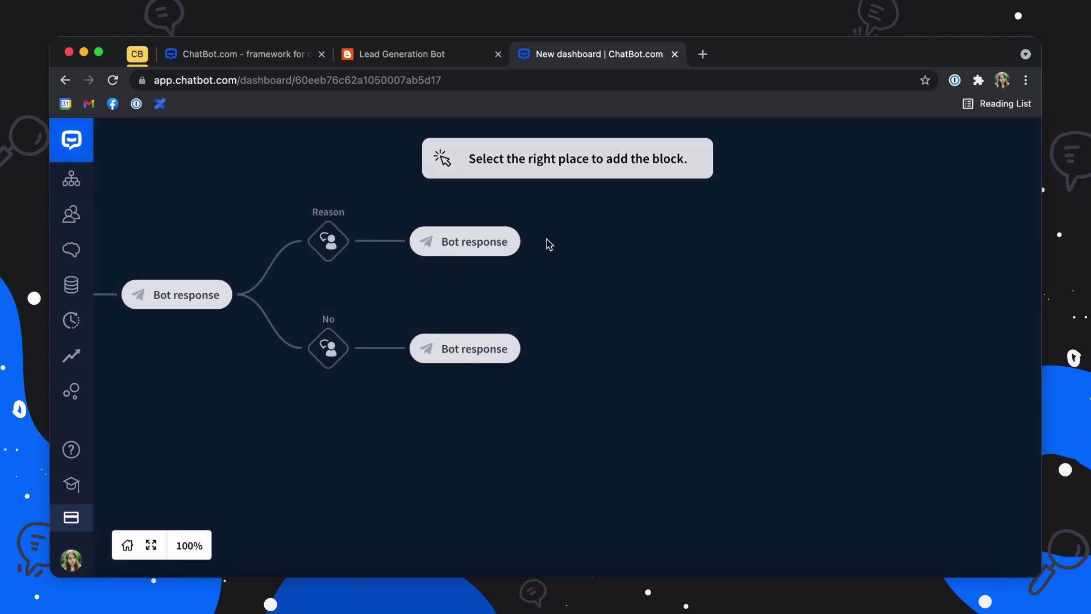
{"action": "left_click_drag", "start_coordinate": [915, 432], "coordinate": [541, 348]}
{"action": "left_click", "coordinate": [539, 348]}
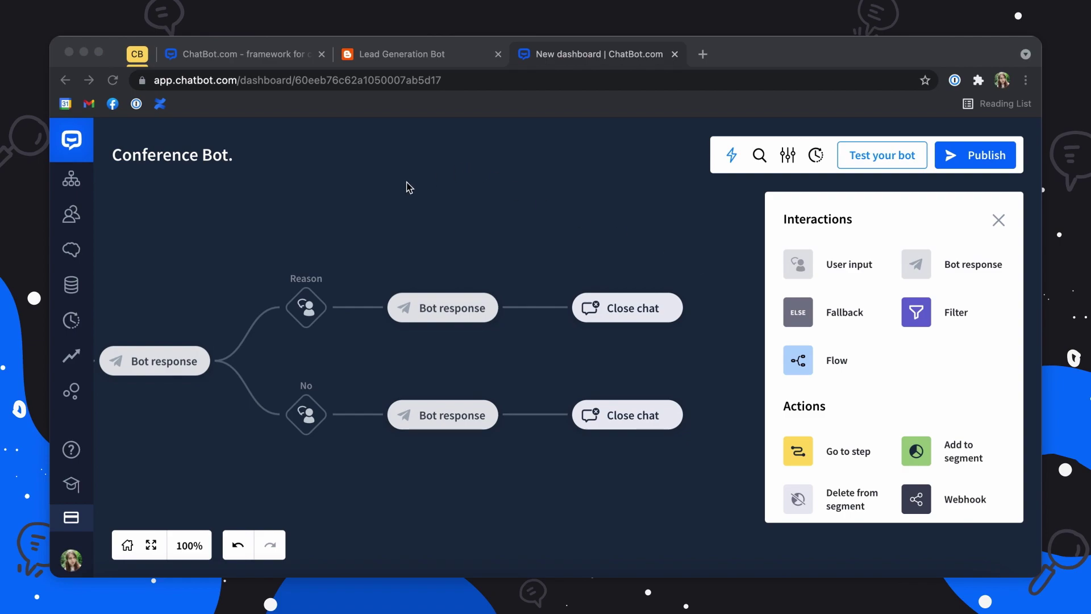
Step: Add a user input branch after the Welcome message and name it 'No join'
{"action": "left_click", "coordinate": [179, 272]}
{"action": "left_click_drag", "start_coordinate": [266, 322], "coordinate": [519, 254]}
{"action": "left_click_drag", "start_coordinate": [237, 273], "coordinate": [523, 195]}
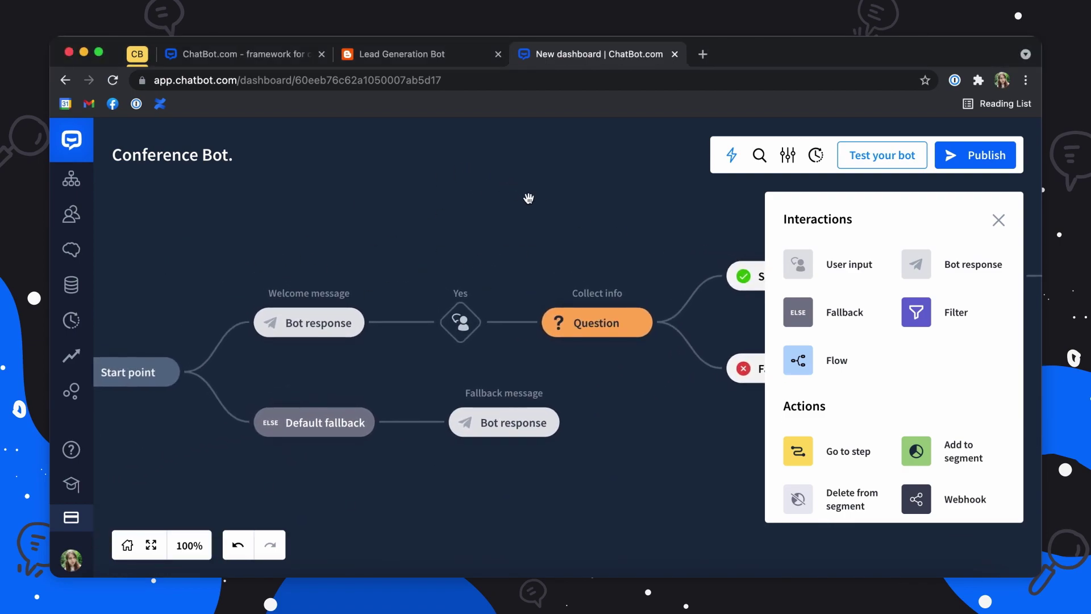
{"action": "left_click_drag", "start_coordinate": [788, 260], "coordinate": [373, 329]}
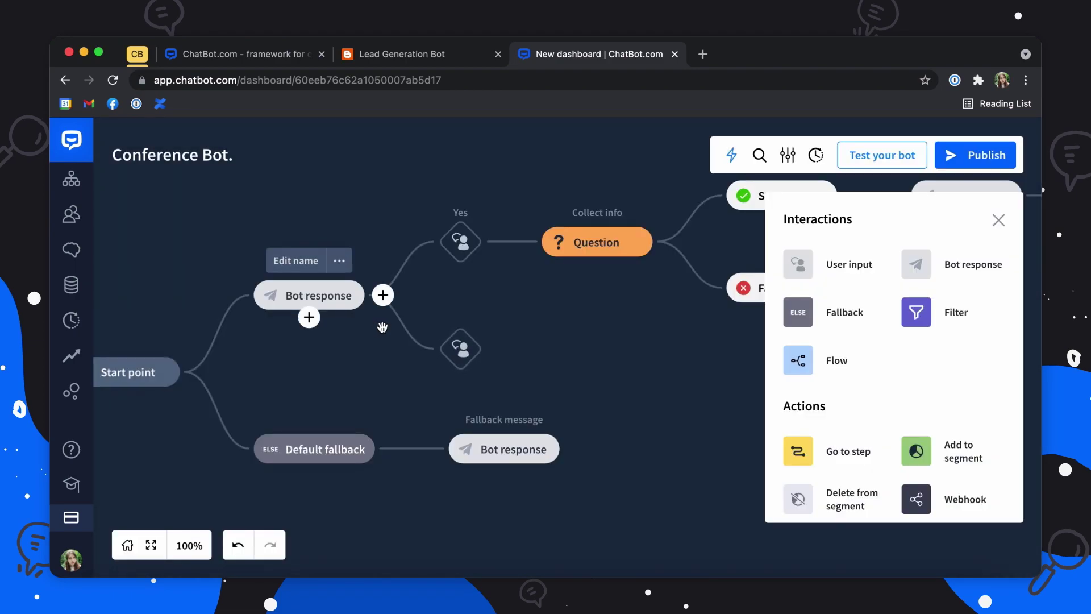
{"action": "left_click", "coordinate": [459, 313]}
{"action": "type", "text": "No join"}
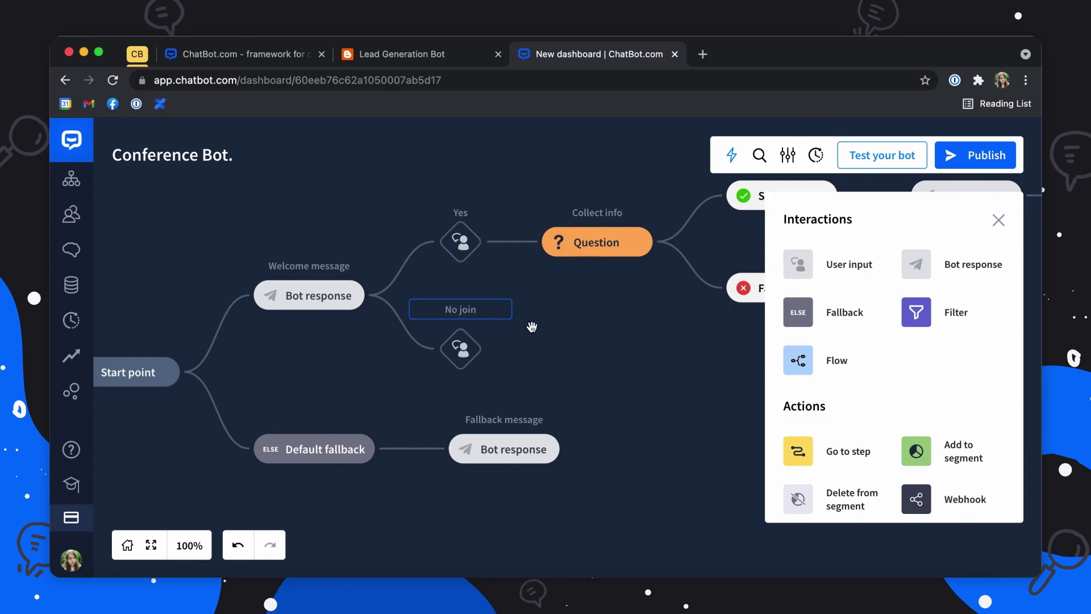
{"action": "key", "text": "Return"}
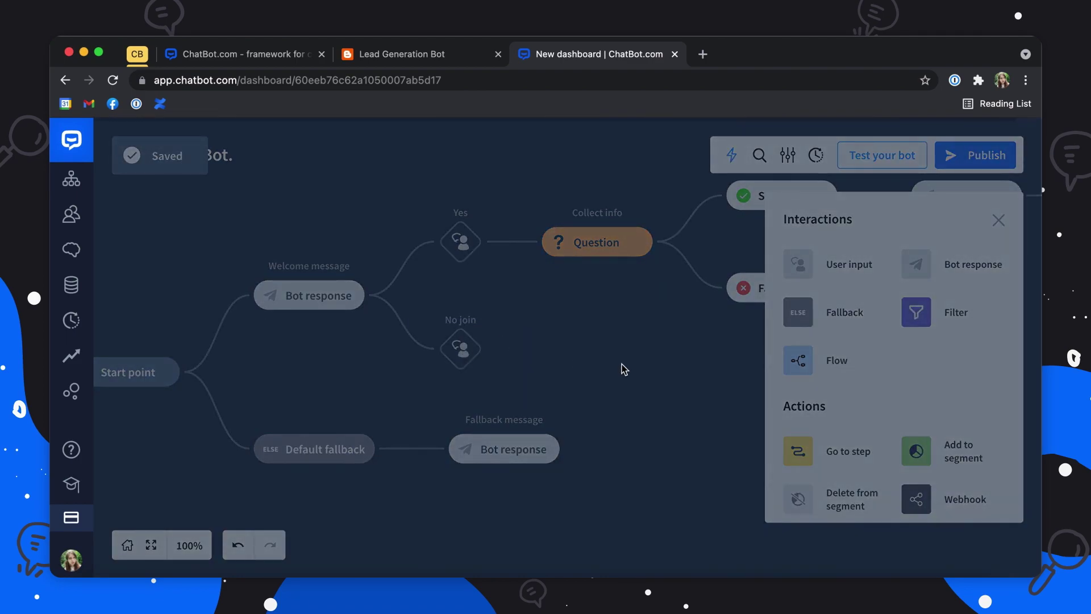
Step: Give No join the keywords 'uninterested', 'no' and 'don't'
{"action": "left_click", "coordinate": [754, 286]}
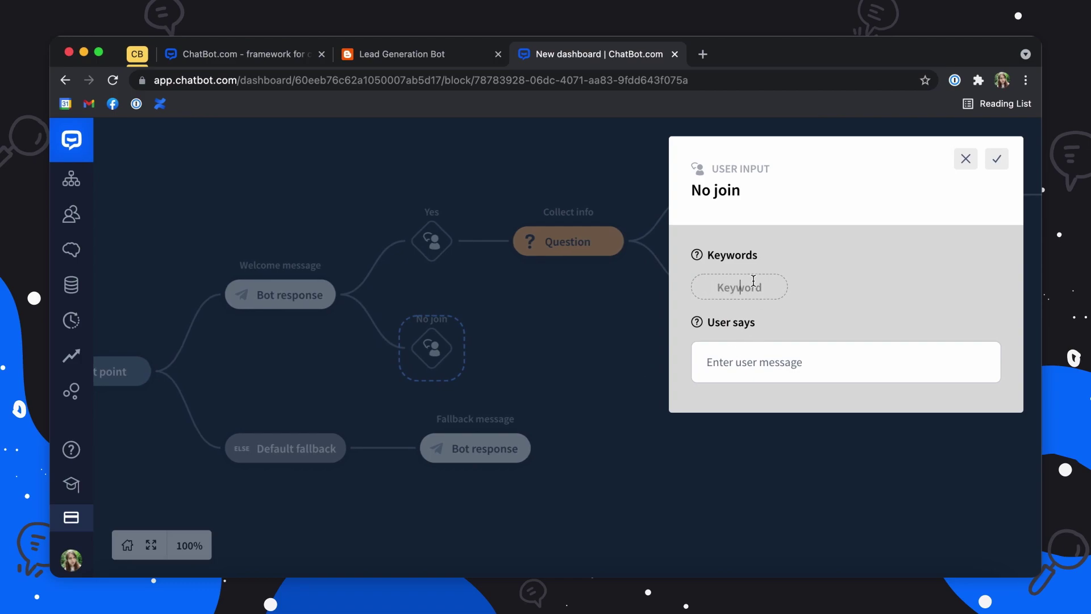
{"action": "type", "text": "uninterested"}
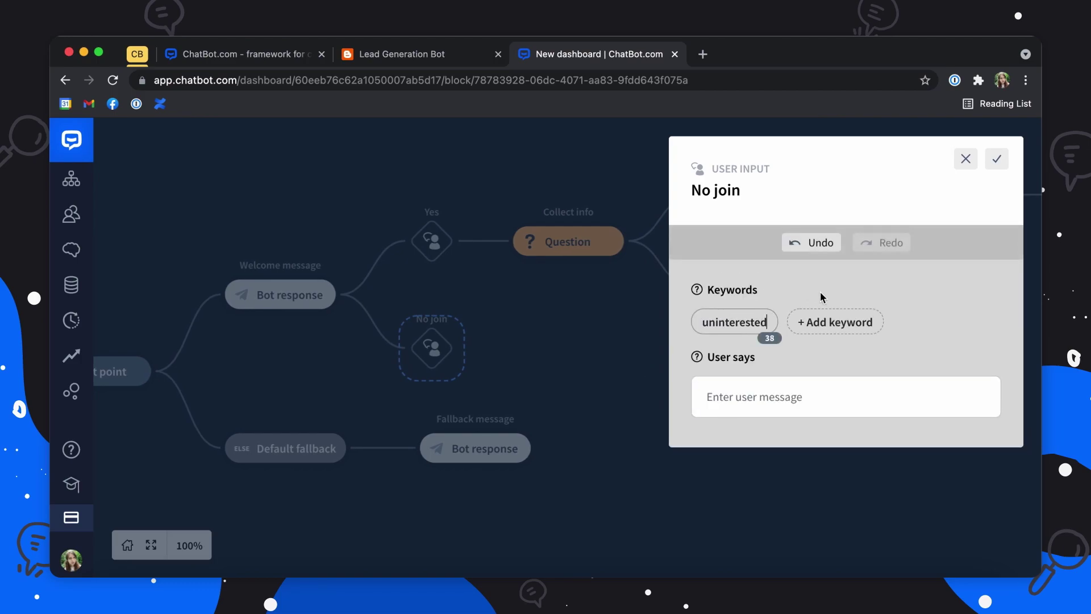
{"action": "left_click", "coordinate": [838, 321]}
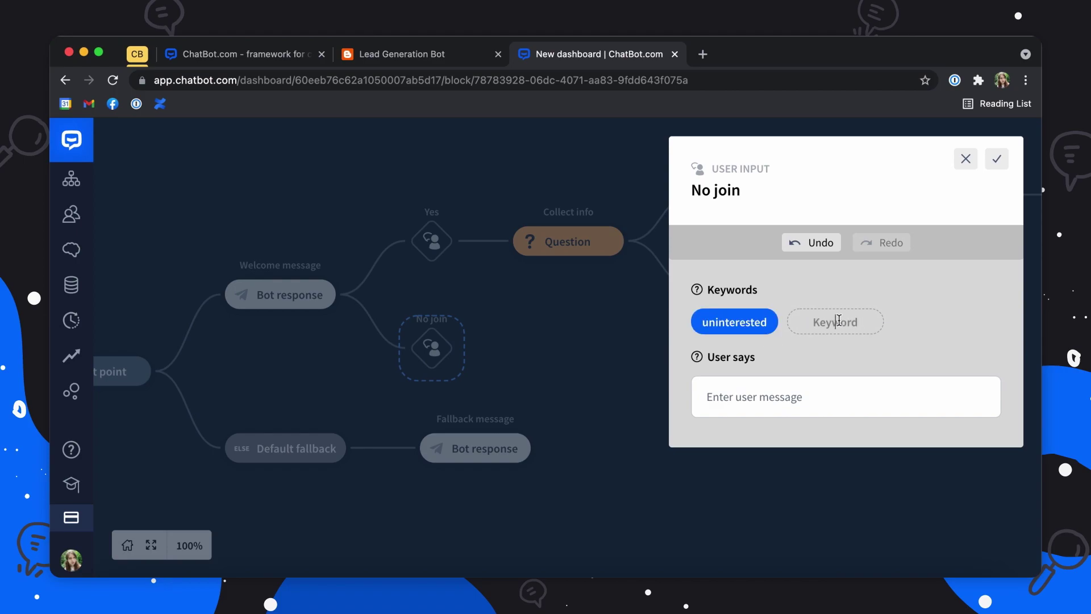
{"action": "type", "text": "no"}
{"action": "left_click", "coordinate": [925, 323]}
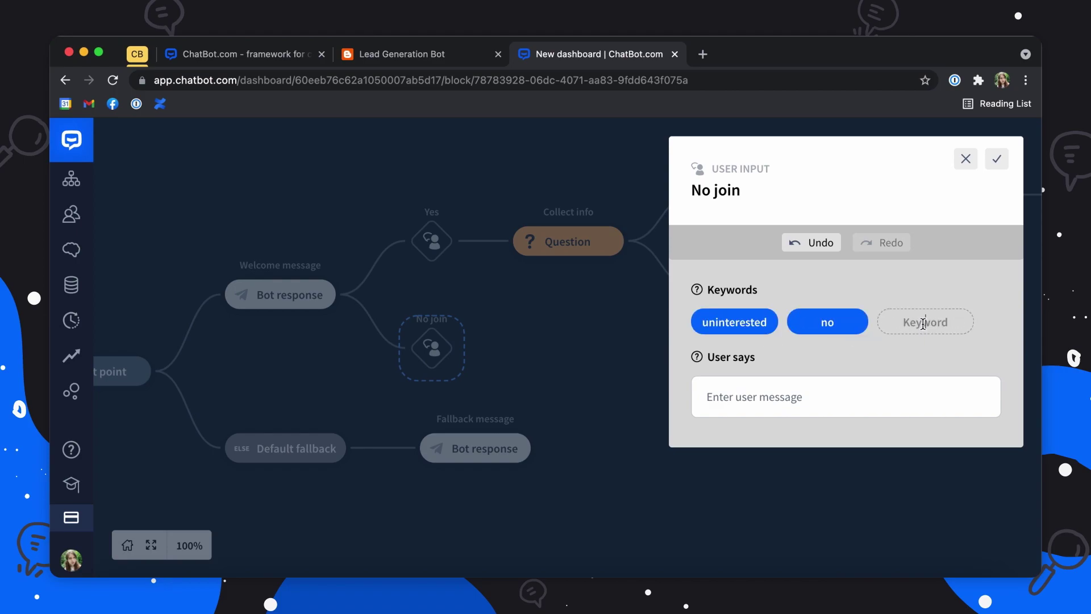
{"action": "type", "text": "don't"}
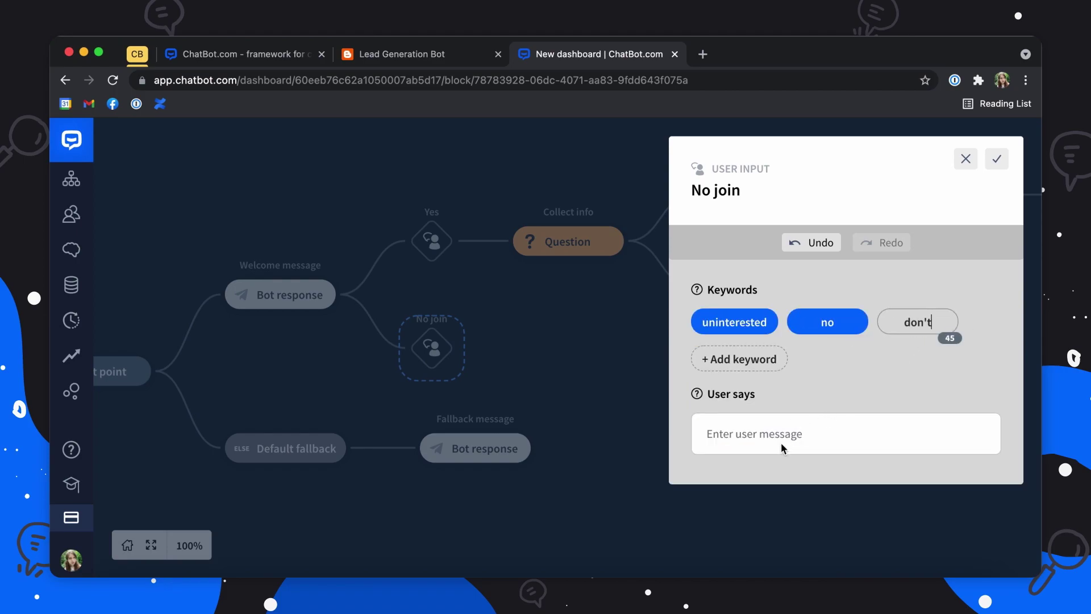
Step: Add the example phrases 'I don't want to join' and 'No, thanks', then save No join
{"action": "left_click", "coordinate": [788, 434]}
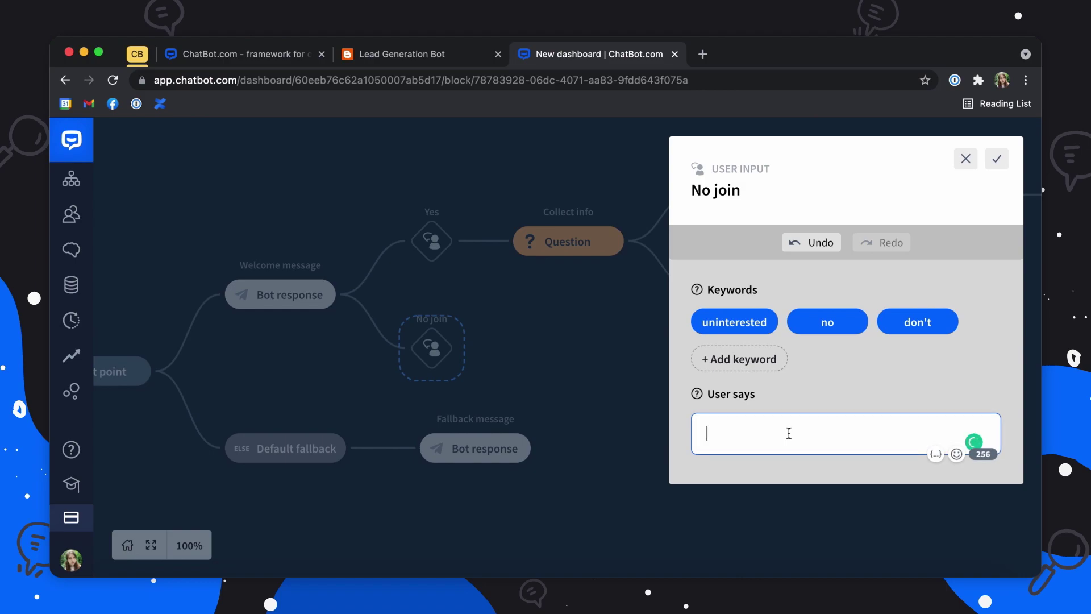
{"action": "type", "text": "I"}
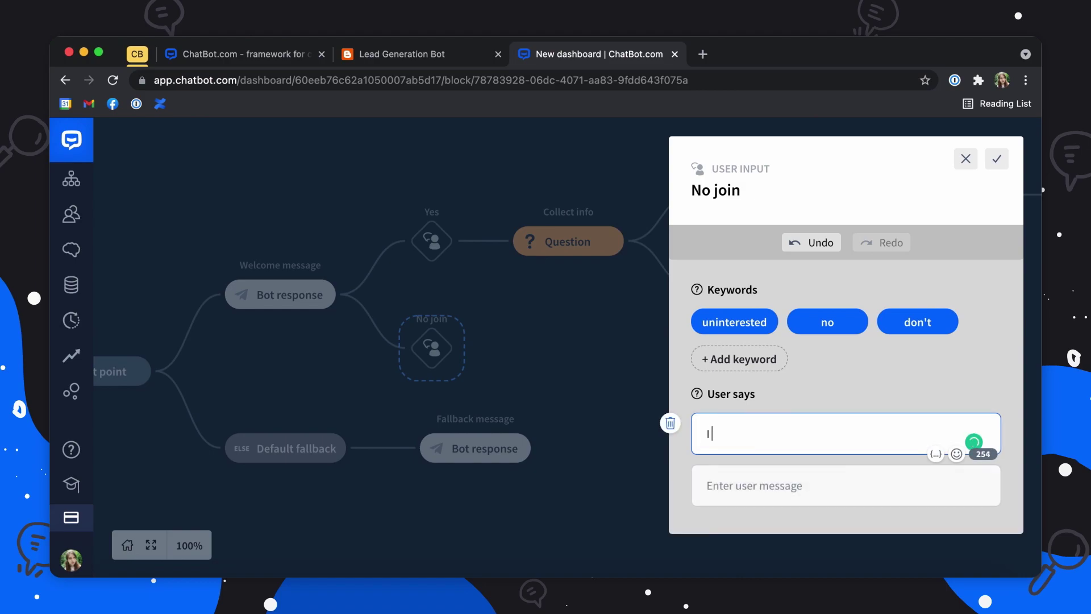
{"action": "type", "text": " don't want to j"}
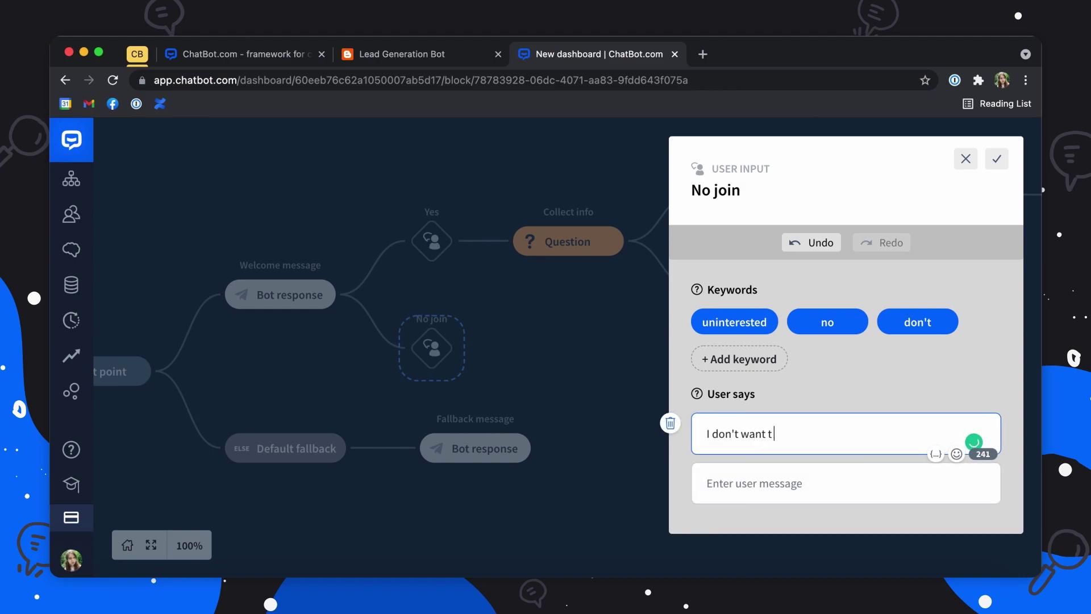
{"action": "key", "text": "BackSpace"}
{"action": "key", "text": "BackSpace"}
{"action": "key", "text": "BackSpace"}
{"action": "type", "text": "o join"}
{"action": "left_click", "coordinate": [776, 473]}
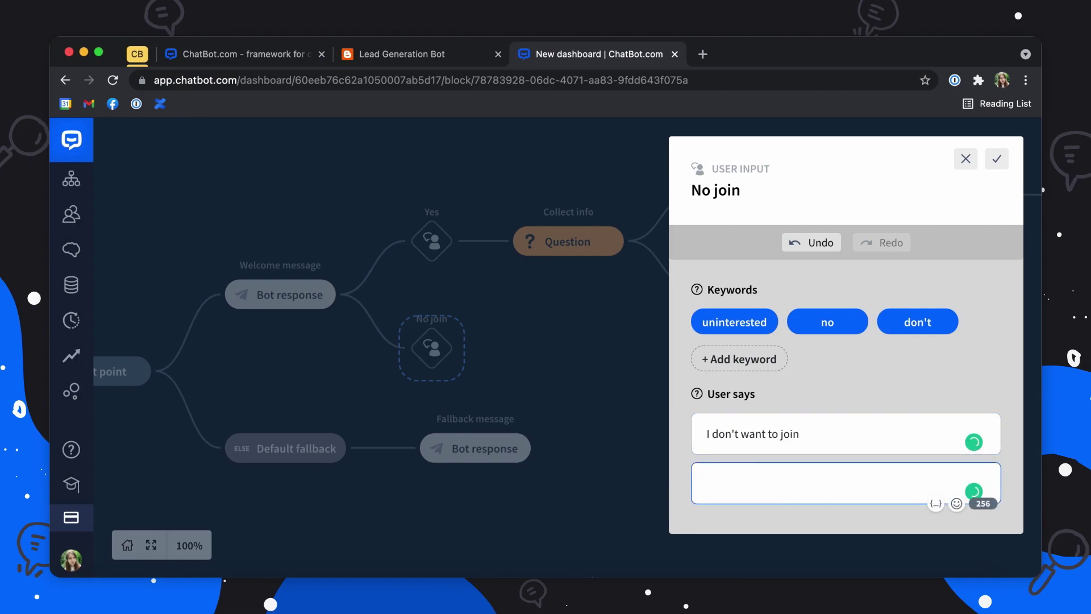
{"action": "type", "text": "No, thanks"}
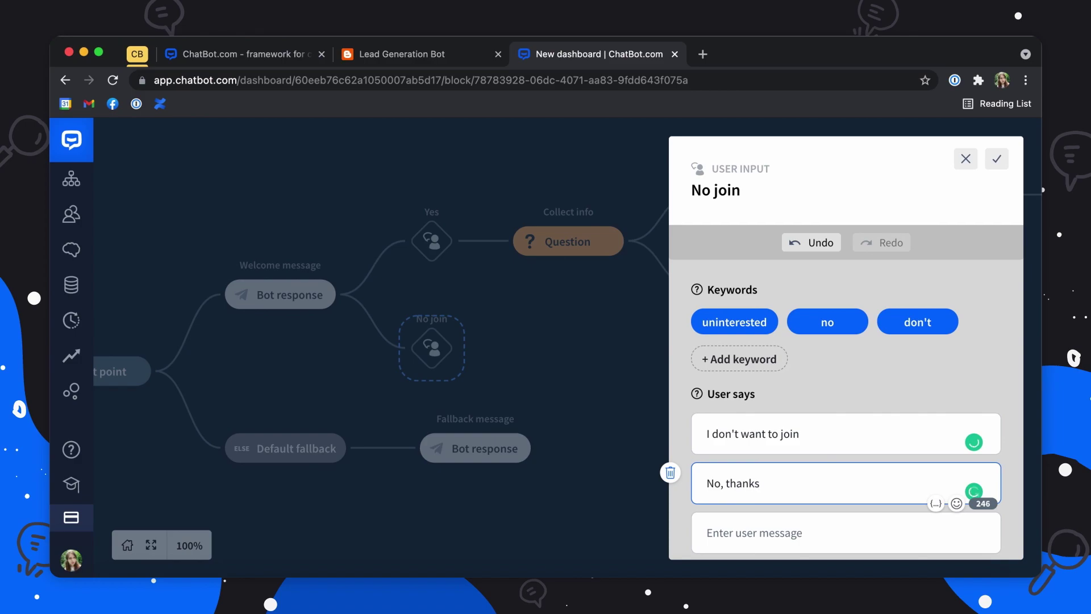
{"action": "left_click", "coordinate": [996, 160]}
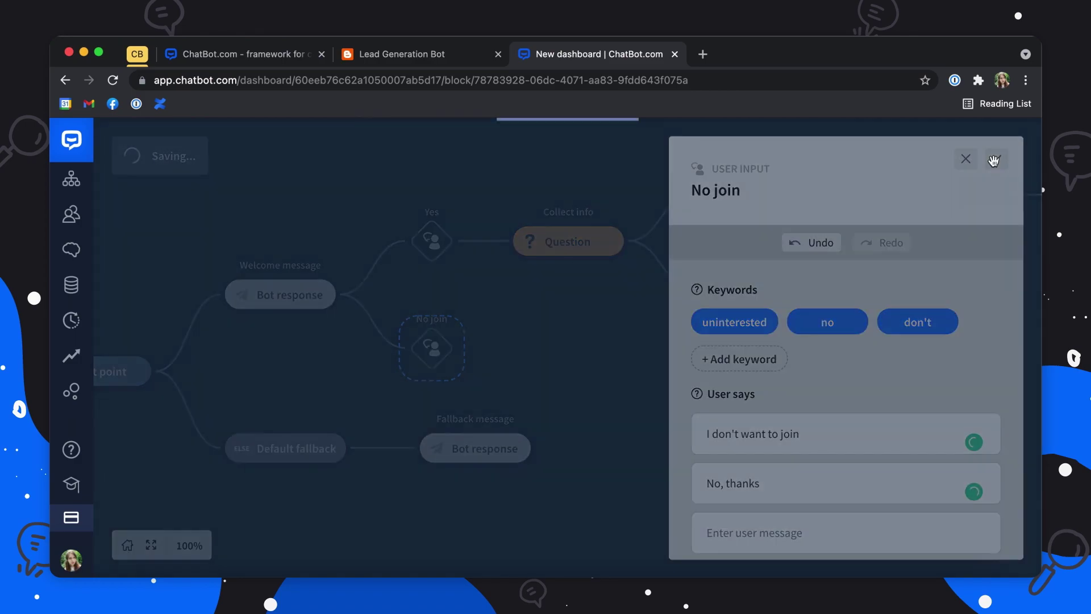
Step: Add a bot response after No join saying 'No problem! Thanks for checking it out!'
{"action": "left_click", "coordinate": [938, 265]}
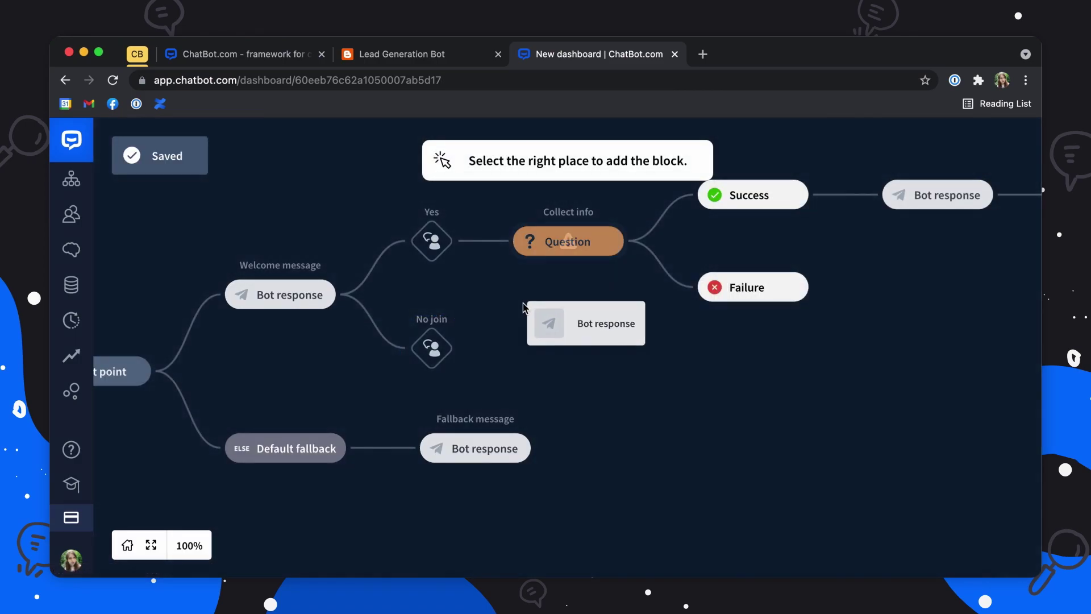
{"action": "left_click", "coordinate": [471, 348]}
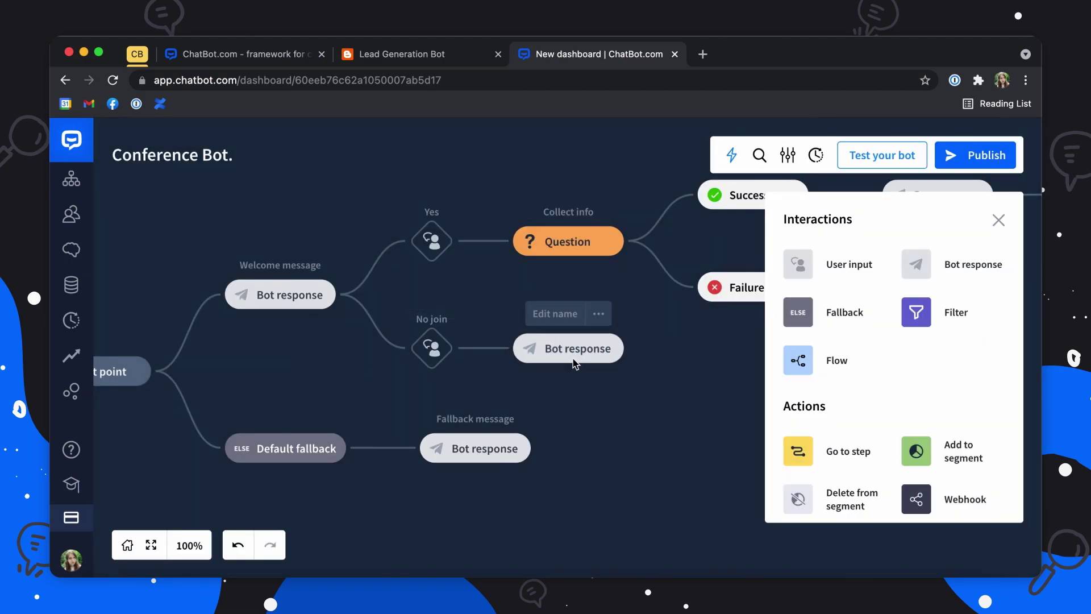
{"action": "left_click", "coordinate": [573, 358]}
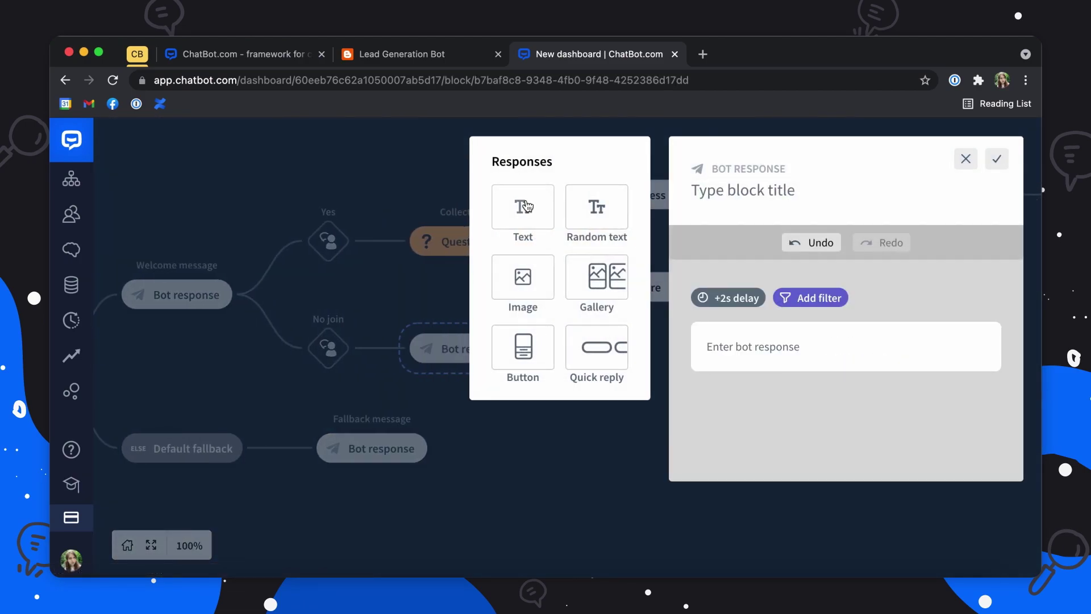
{"action": "left_click", "coordinate": [719, 329]}
{"action": "type", "text": "No p"}
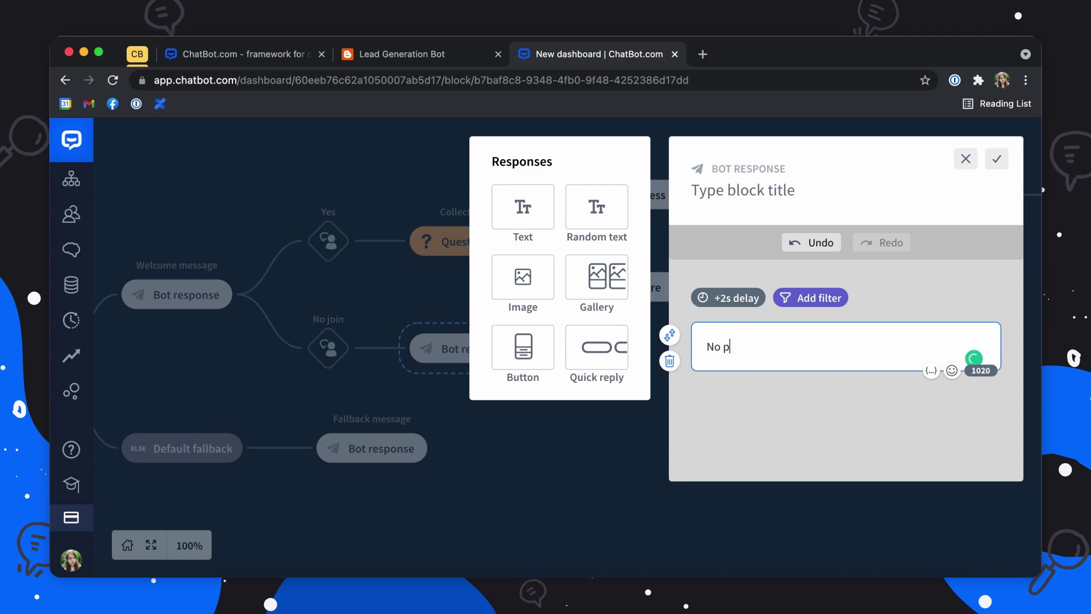
{"action": "type", "text": "roblem! Thanks for ch"}
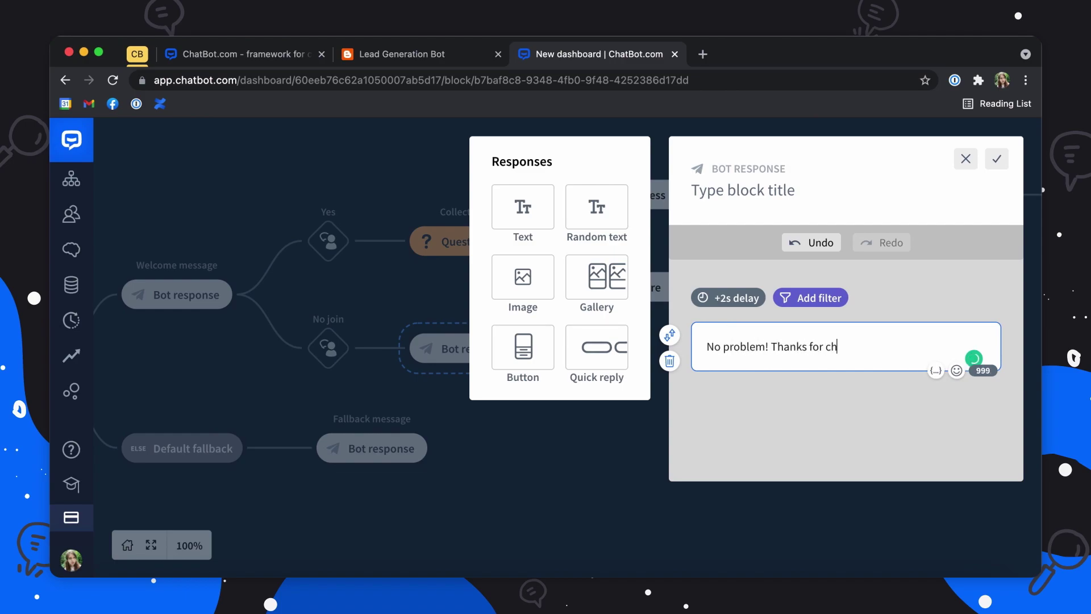
{"action": "type", "text": "ecking it out!"}
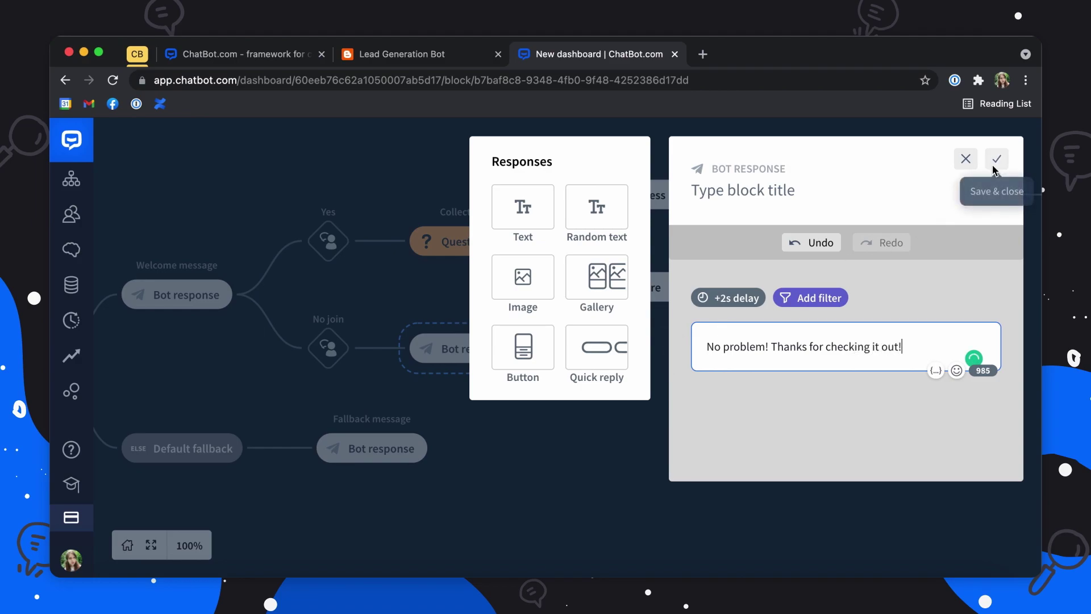
{"action": "left_click", "coordinate": [997, 159]}
{"action": "left_click", "coordinate": [723, 289]}
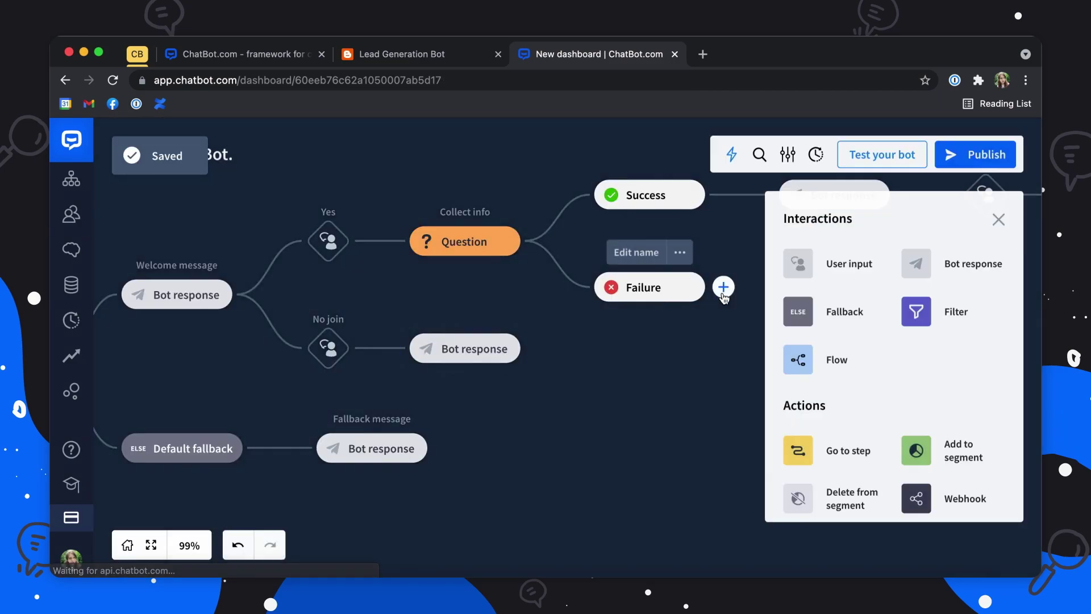
Step: Place a Close chat step right after the No join bot reply
{"action": "scroll", "coordinate": [920, 402], "scroll_direction": "down", "scroll_amount": 5}
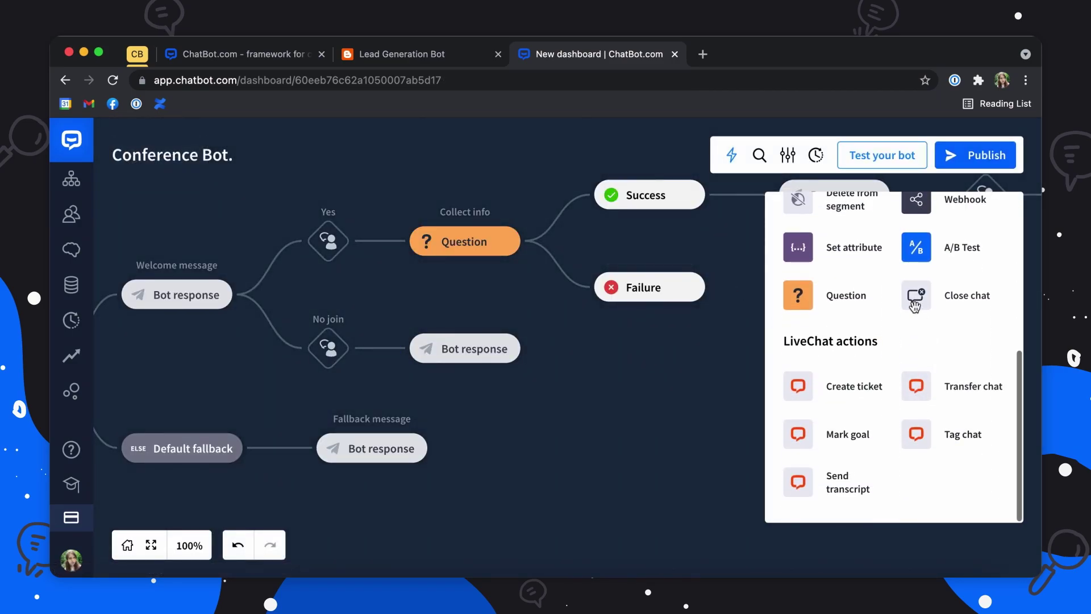
{"action": "left_click_drag", "start_coordinate": [916, 295], "coordinate": [541, 350]}
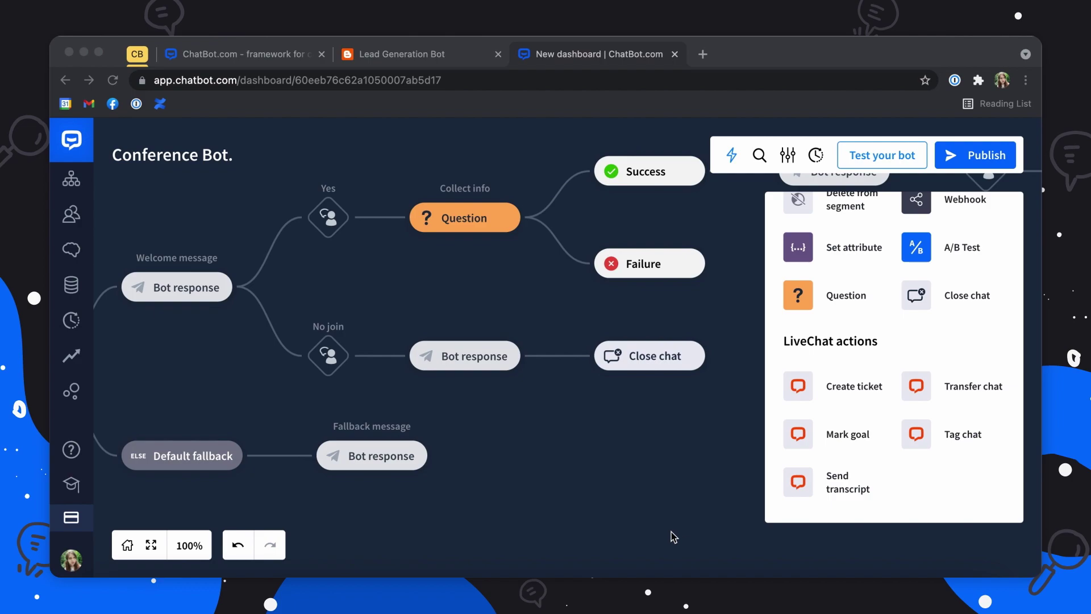
{"action": "left_click", "coordinate": [289, 413]}
{"action": "left_click_drag", "start_coordinate": [276, 410], "coordinate": [351, 388]}
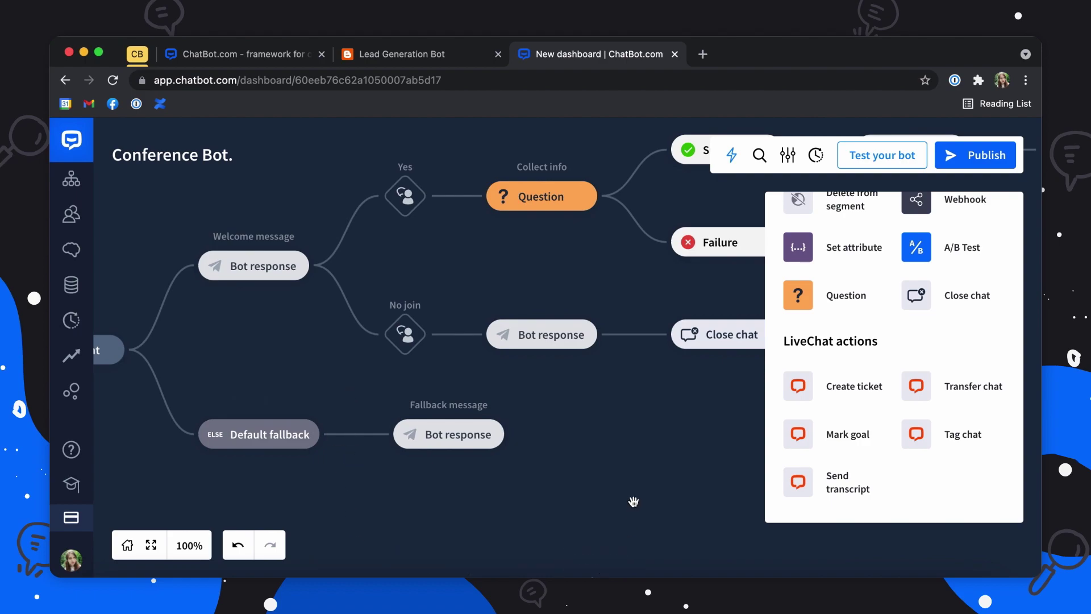
{"action": "mouse_move", "coordinate": [480, 440]}
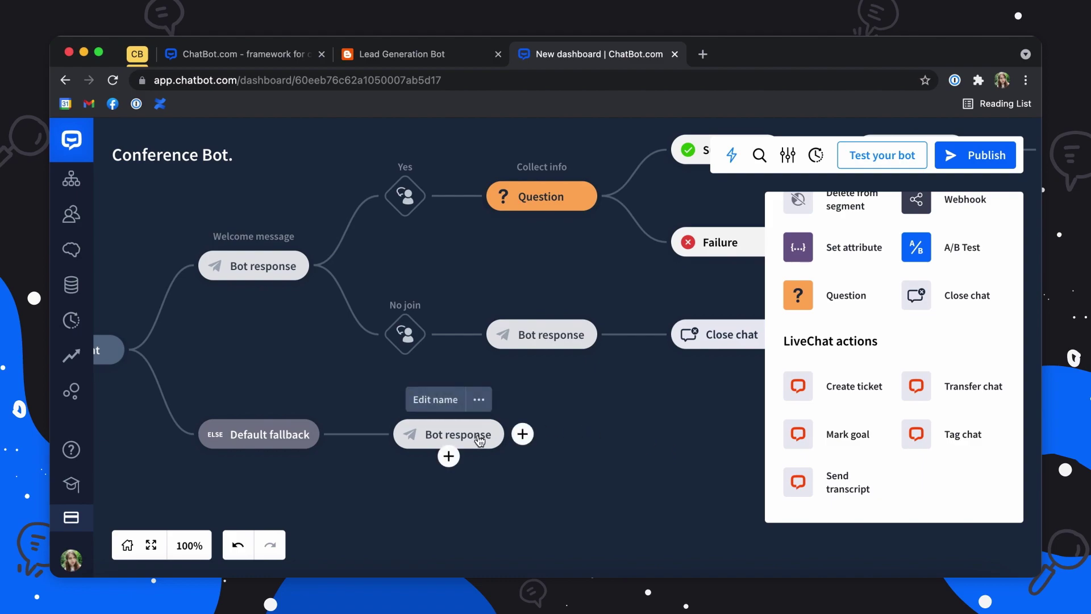
Step: Open the Fallback message, preview variants 2 to 4, then close its editor
{"action": "left_click", "coordinate": [480, 436]}
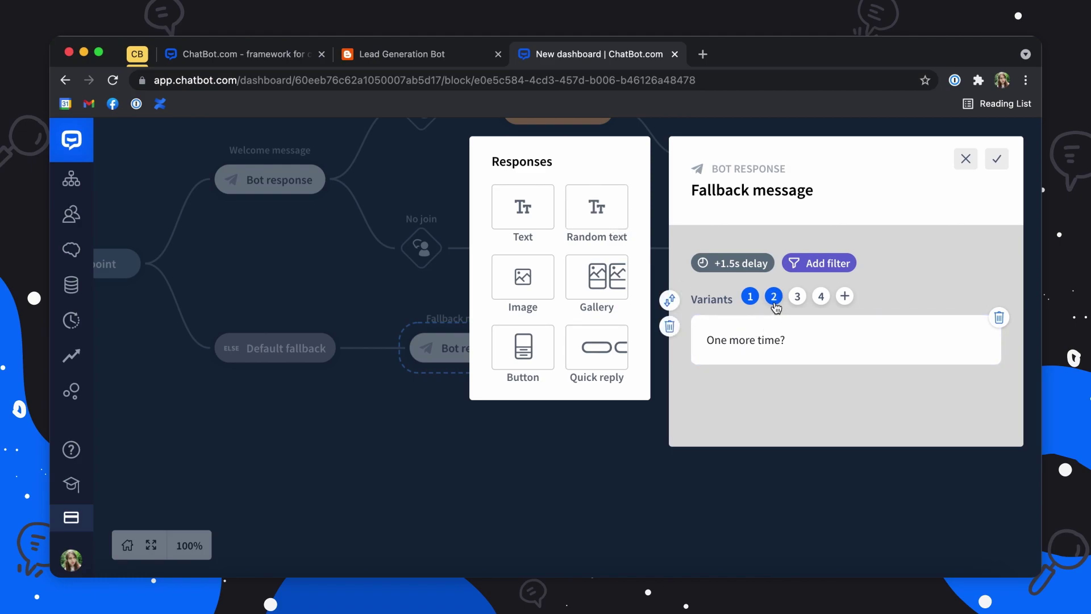
{"action": "left_click", "coordinate": [774, 304]}
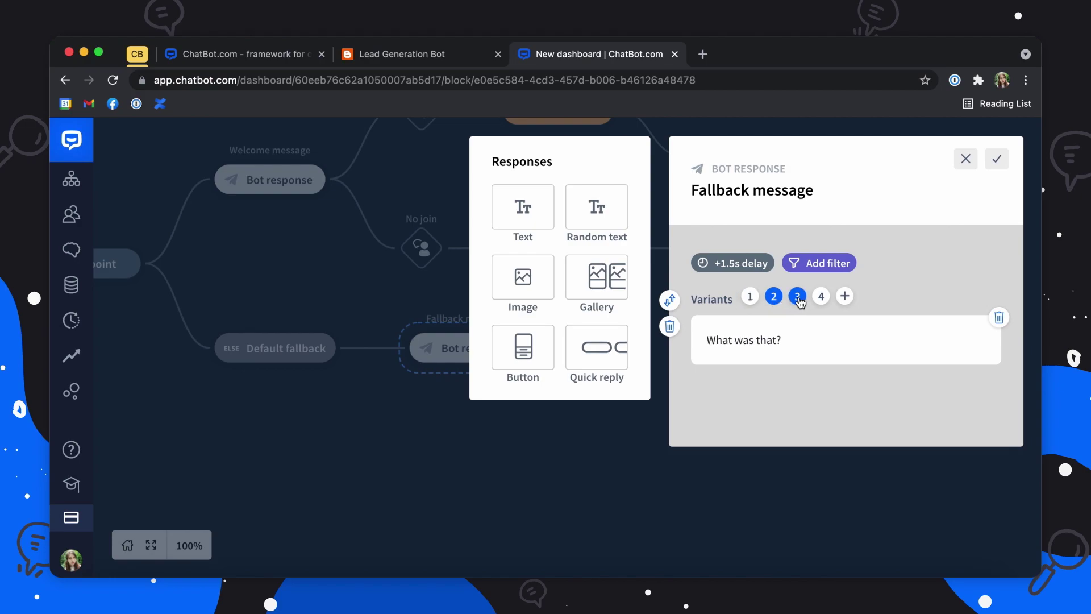
{"action": "left_click", "coordinate": [798, 298]}
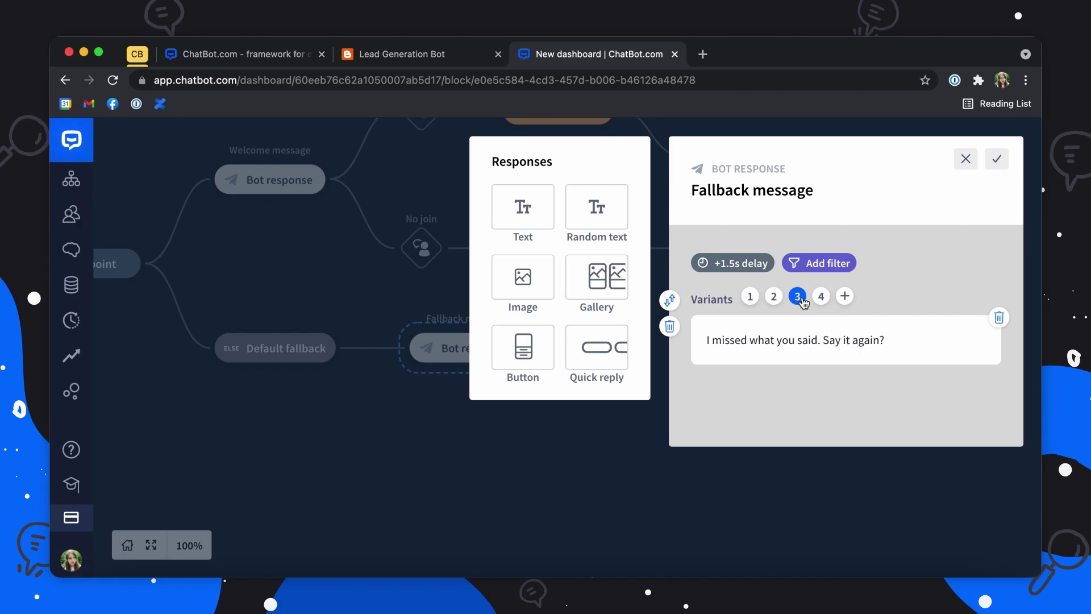
{"action": "left_click", "coordinate": [820, 297]}
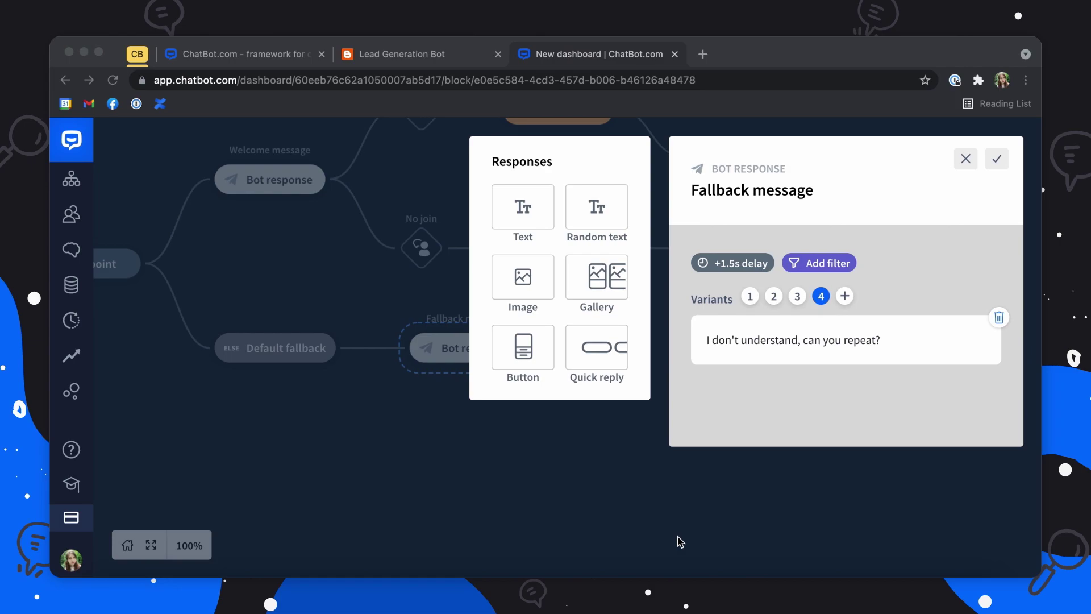
{"action": "left_click", "coordinate": [680, 542]}
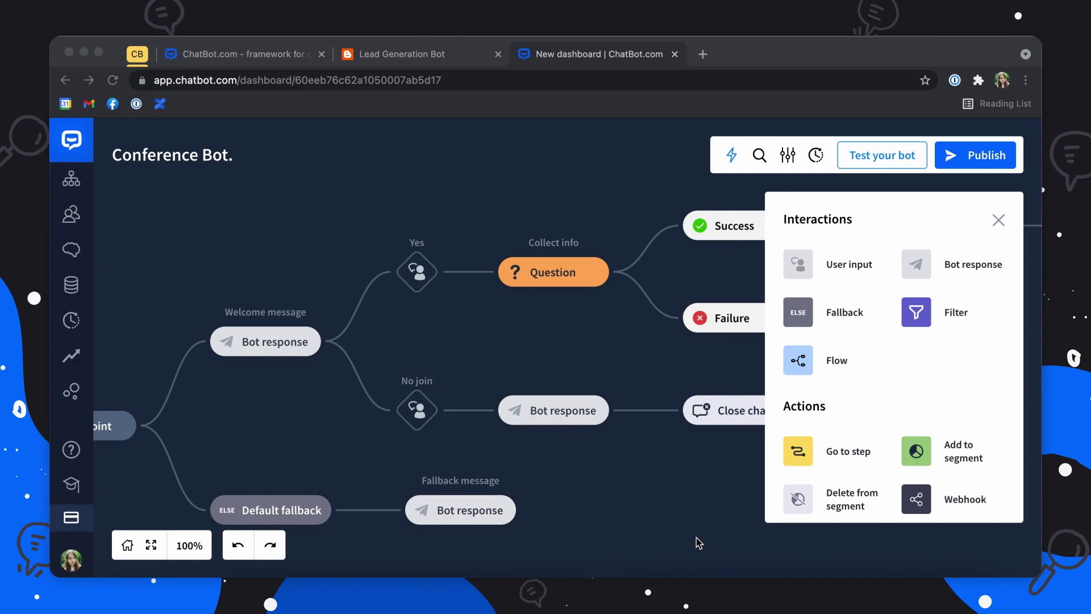
Step: Set the Add to segment step after Success to the ConferenceEmailList segment
{"action": "left_click_drag", "start_coordinate": [648, 348], "coordinate": [413, 422]}
{"action": "left_click_drag", "start_coordinate": [916, 451], "coordinate": [574, 298]}
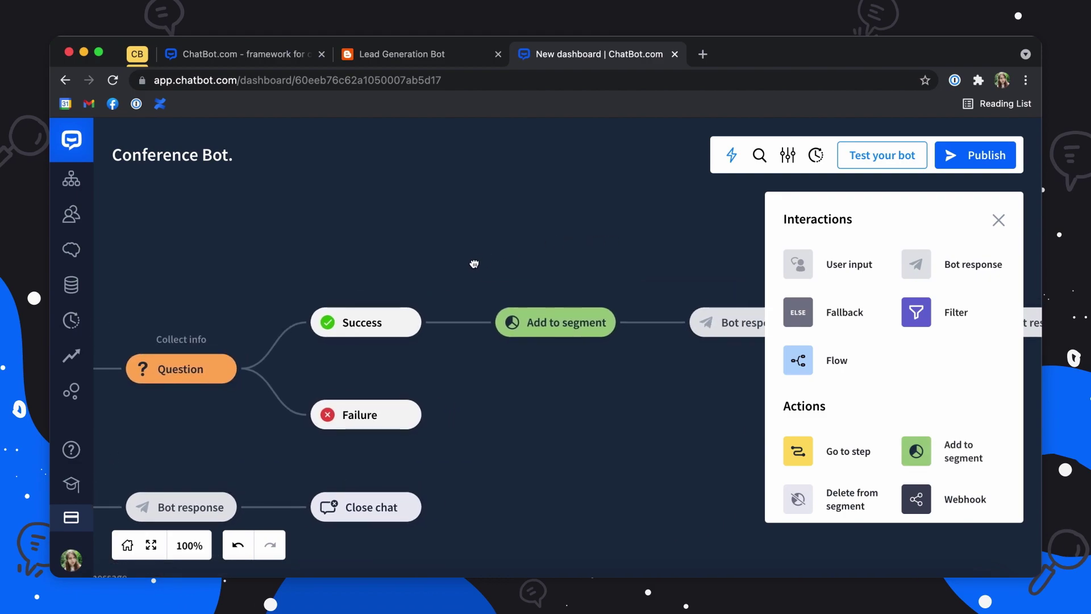
{"action": "left_click", "coordinate": [506, 341]}
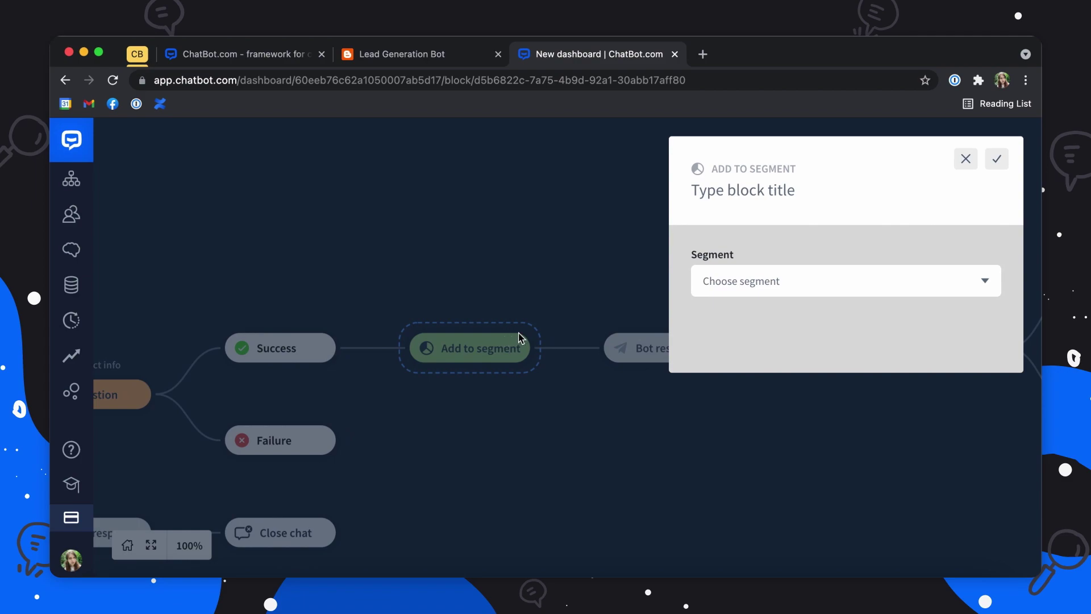
{"action": "left_click", "coordinate": [745, 293]}
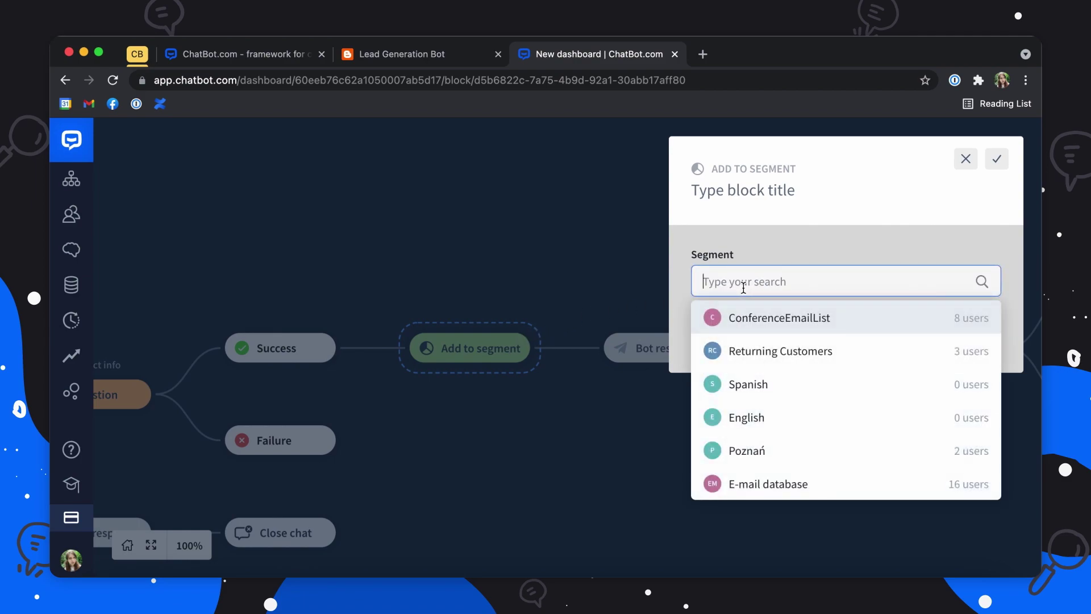
{"action": "left_click", "coordinate": [755, 325]}
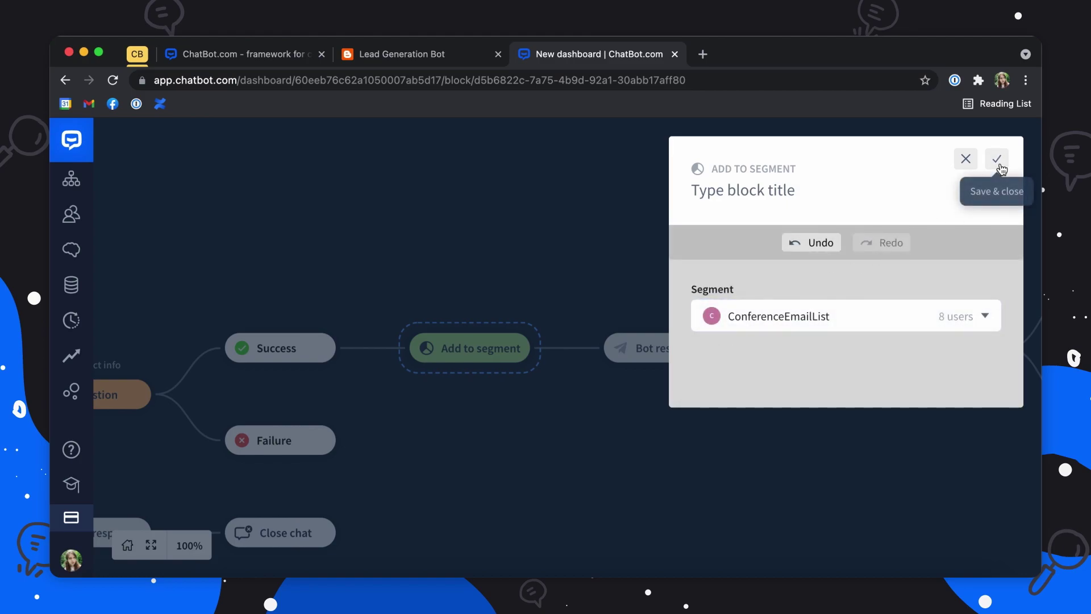
{"action": "left_click", "coordinate": [997, 159]}
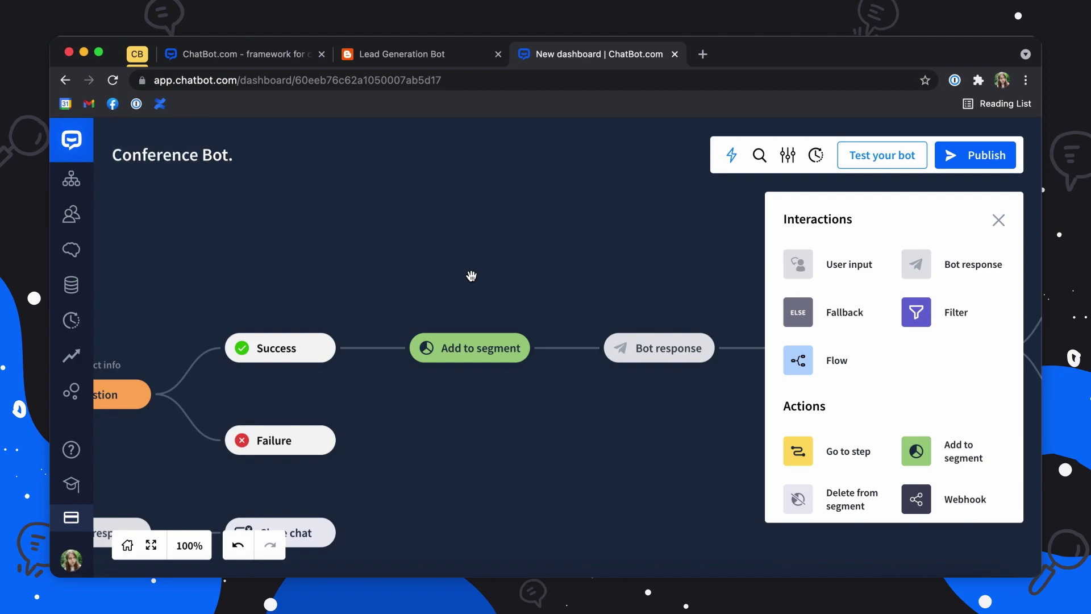
Step: Insert two Filters after Start point: one before the Welcome message, one on a new branch
{"action": "left_click_drag", "start_coordinate": [171, 271], "coordinate": [367, 268]}
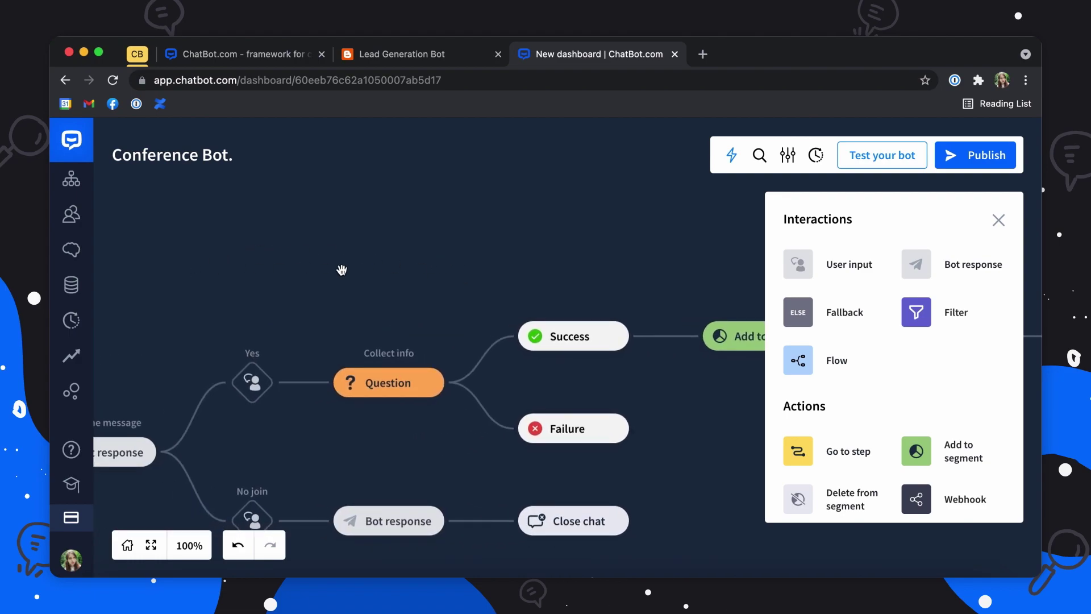
{"action": "left_click_drag", "start_coordinate": [192, 288], "coordinate": [467, 198]}
{"action": "left_click_drag", "start_coordinate": [318, 280], "coordinate": [479, 230]}
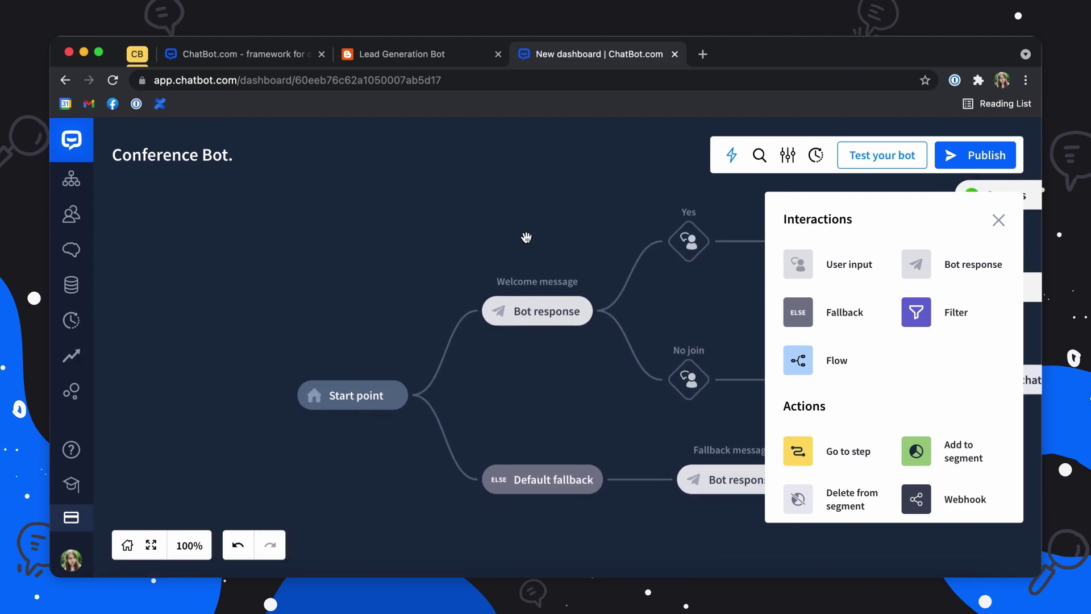
{"action": "left_click", "coordinate": [923, 317]}
{"action": "left_click", "coordinate": [426, 377]}
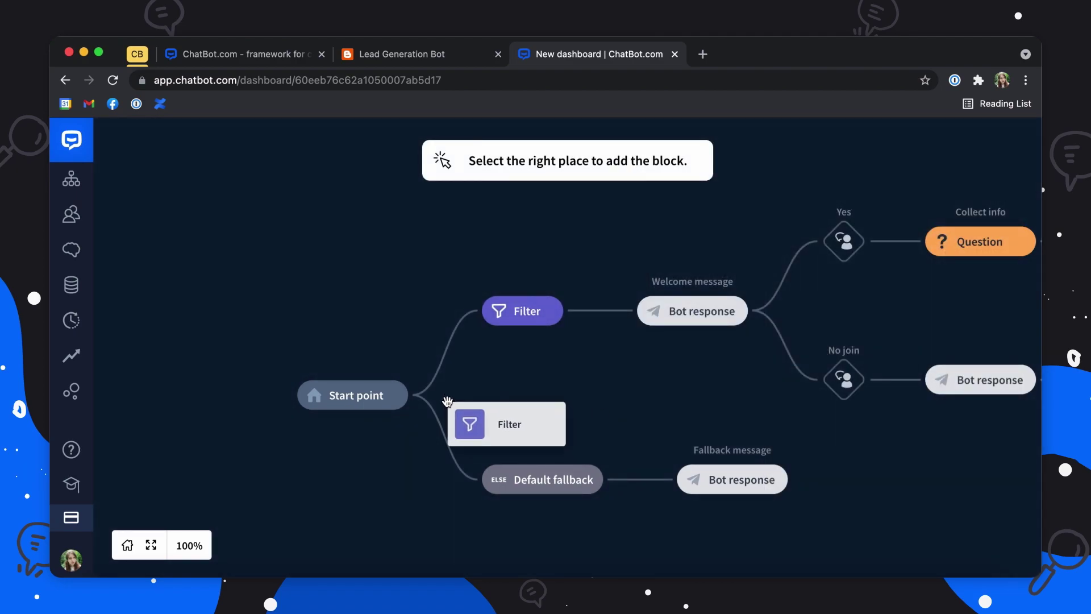
{"action": "left_click", "coordinate": [425, 395]}
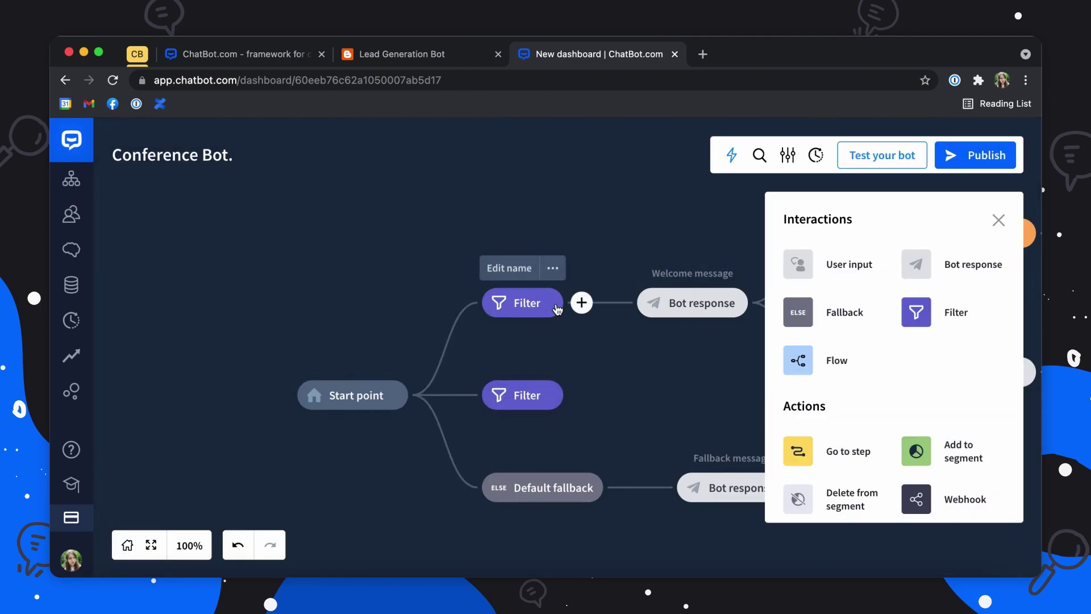
{"action": "left_click", "coordinate": [534, 304]}
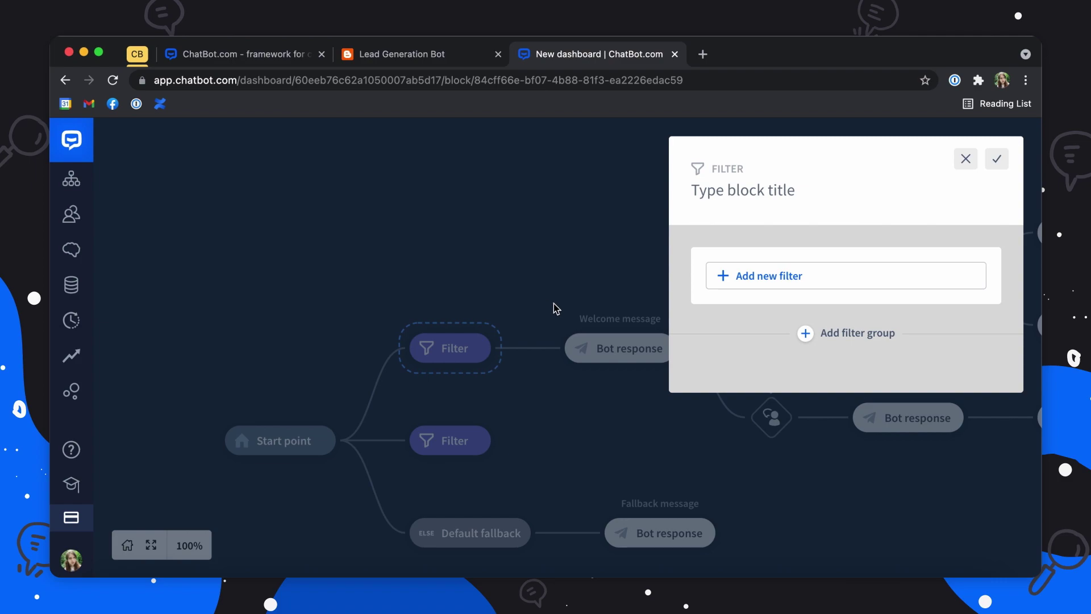
Step: Give the upper Filter the condition Segment isn't equal ConferenceEmailList and save it
{"action": "left_click", "coordinate": [768, 281]}
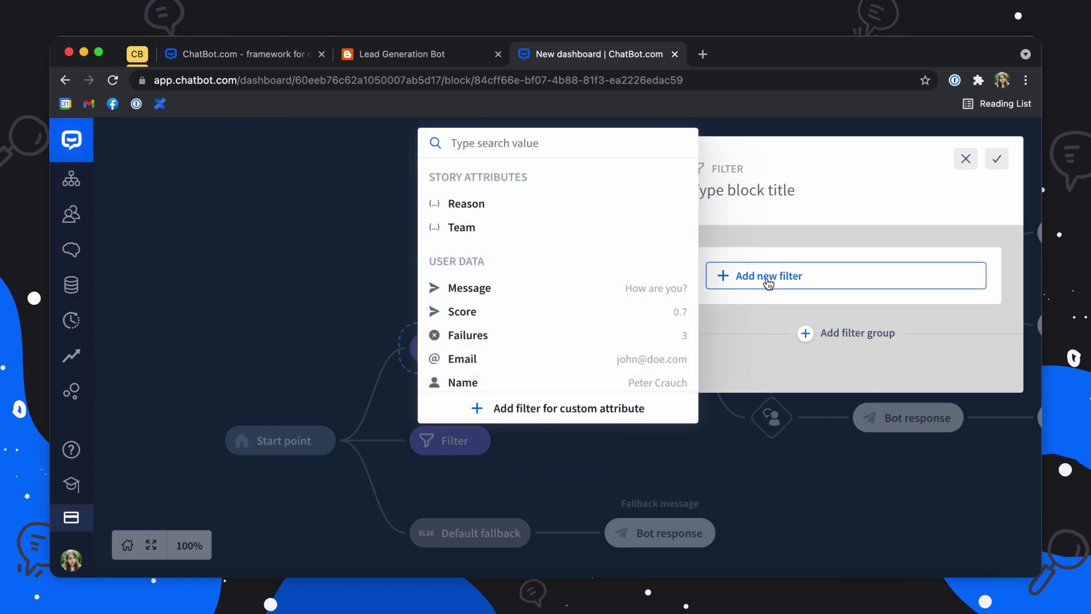
{"action": "scroll", "coordinate": [508, 306], "scroll_direction": "down", "scroll_amount": 5}
{"action": "scroll", "coordinate": [507, 305], "scroll_direction": "down", "scroll_amount": 3}
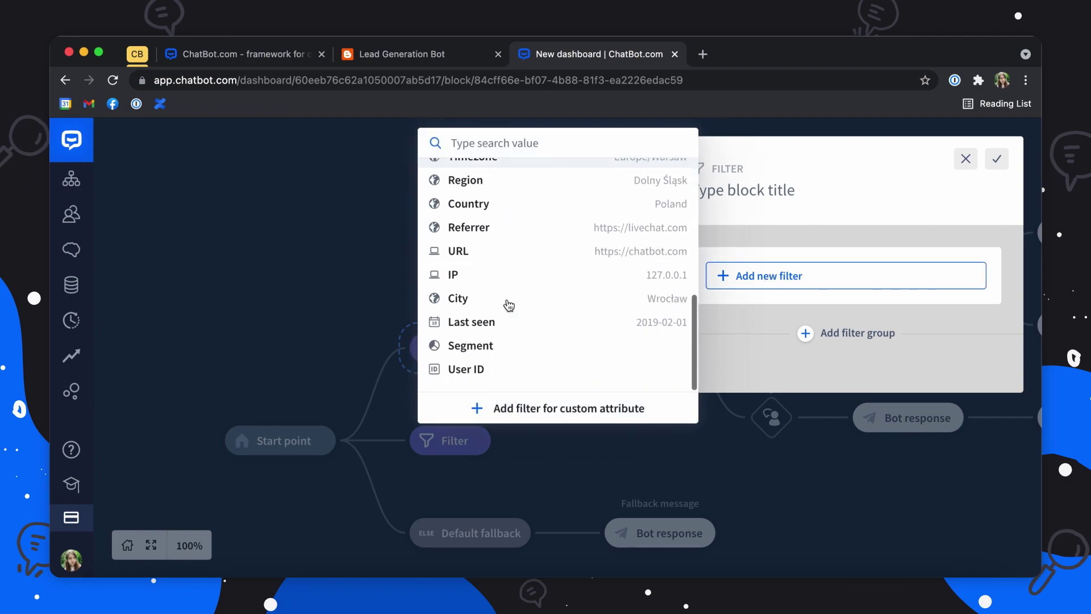
{"action": "left_click", "coordinate": [499, 343]}
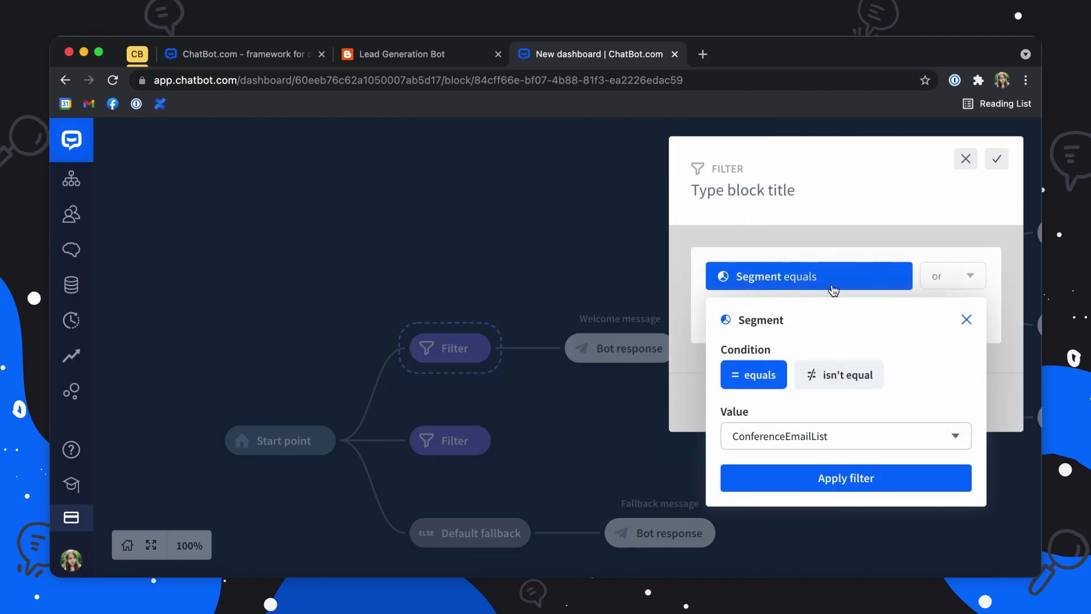
{"action": "left_click", "coordinate": [838, 374]}
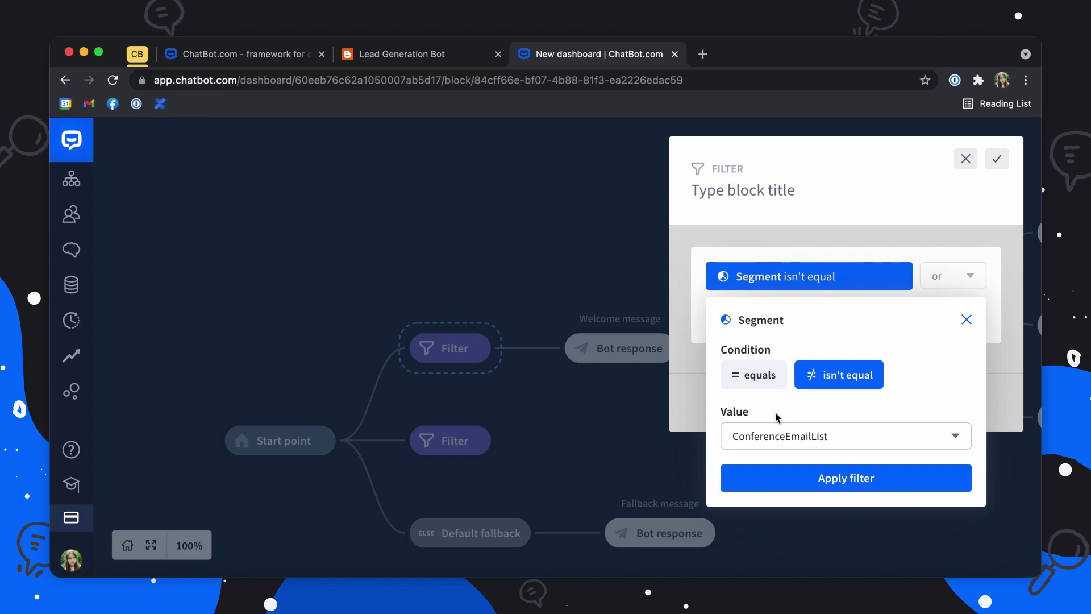
{"action": "left_click", "coordinate": [792, 480]}
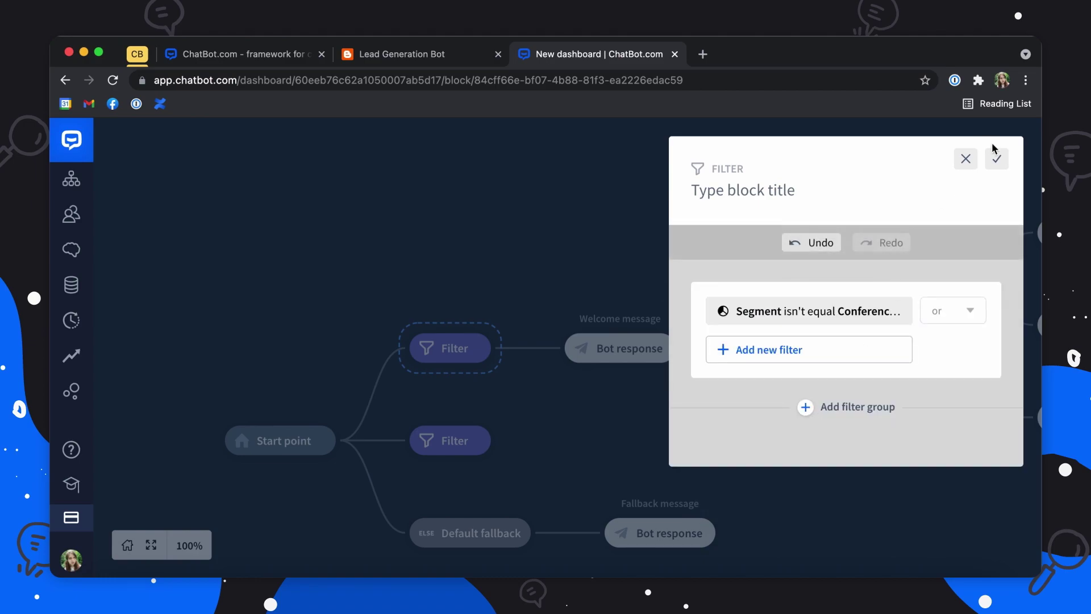
{"action": "left_click", "coordinate": [995, 162]}
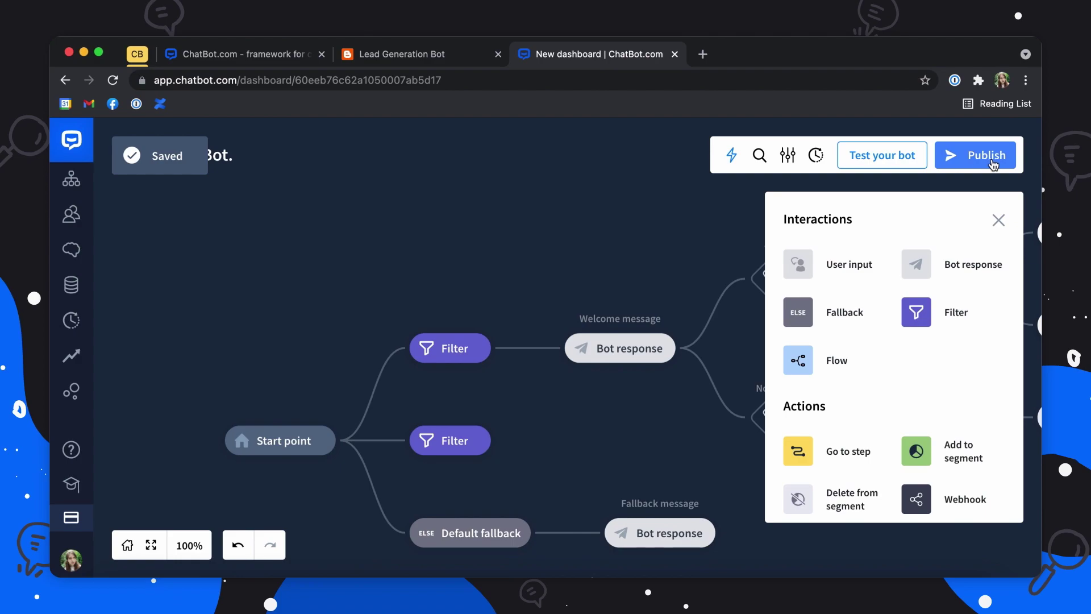
Step: Set the middle Filter to Segment equals ConferenceEmailList and attach a Bot response after it
{"action": "left_click", "coordinate": [450, 441]}
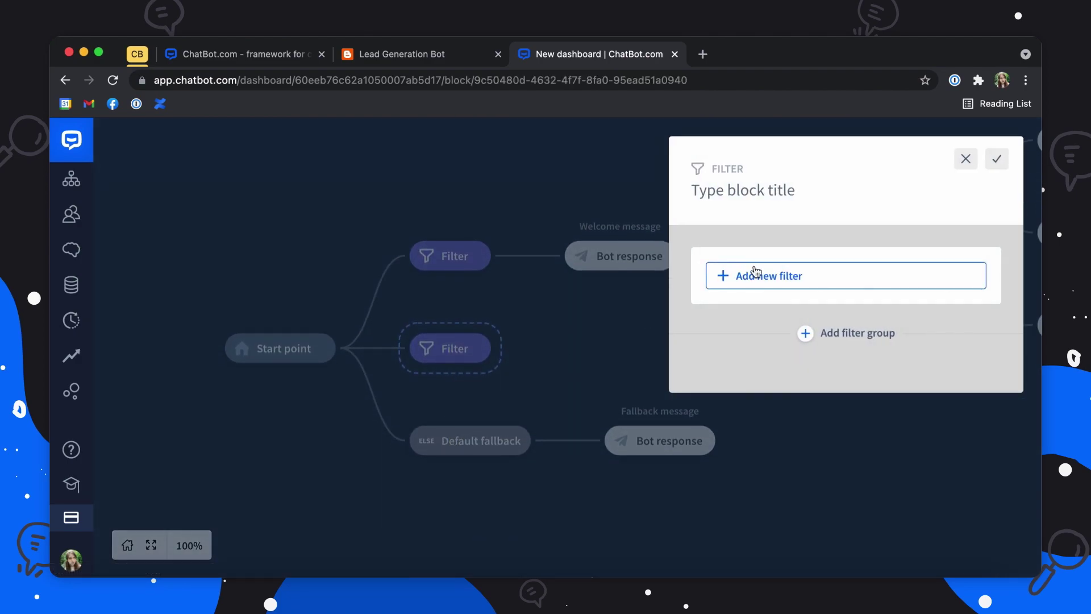
{"action": "left_click", "coordinate": [763, 273]}
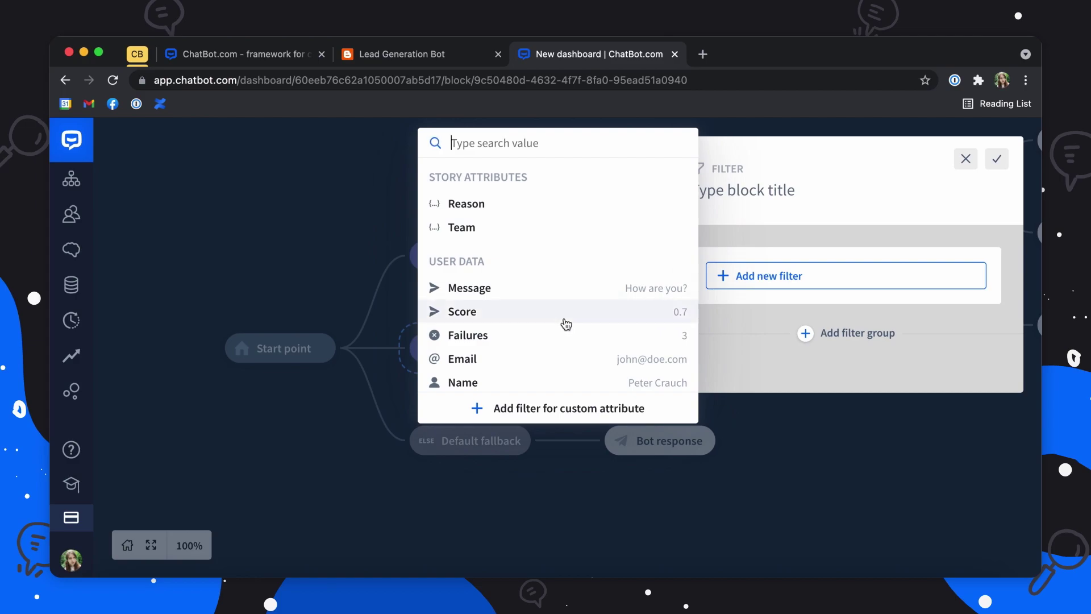
{"action": "scroll", "coordinate": [566, 323], "scroll_direction": "down", "scroll_amount": 5}
{"action": "scroll", "coordinate": [565, 324], "scroll_direction": "down", "scroll_amount": 2}
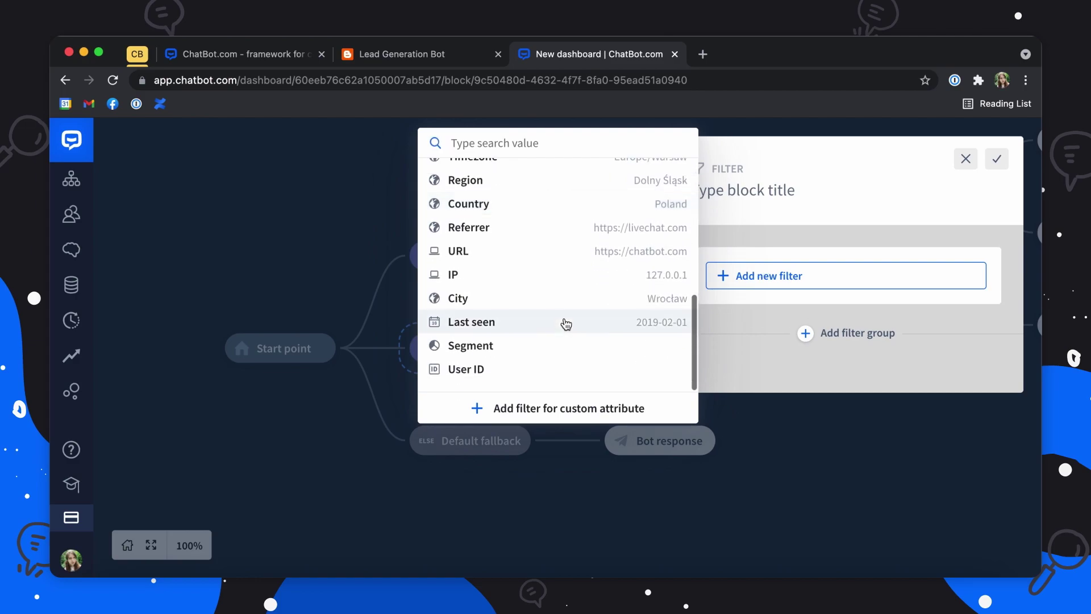
{"action": "left_click", "coordinate": [534, 348]}
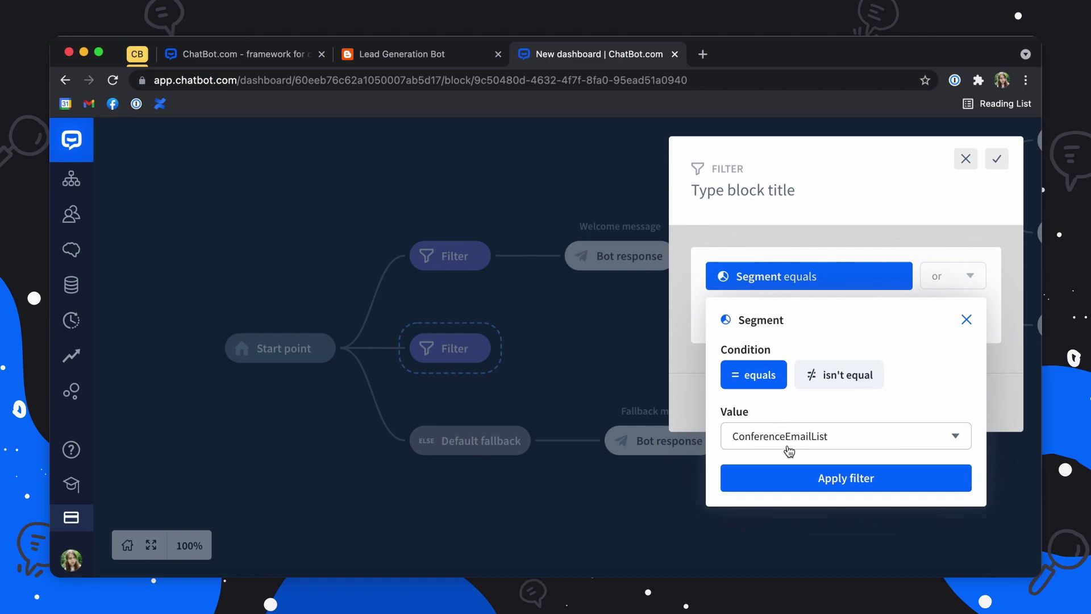
{"action": "left_click", "coordinate": [794, 480]}
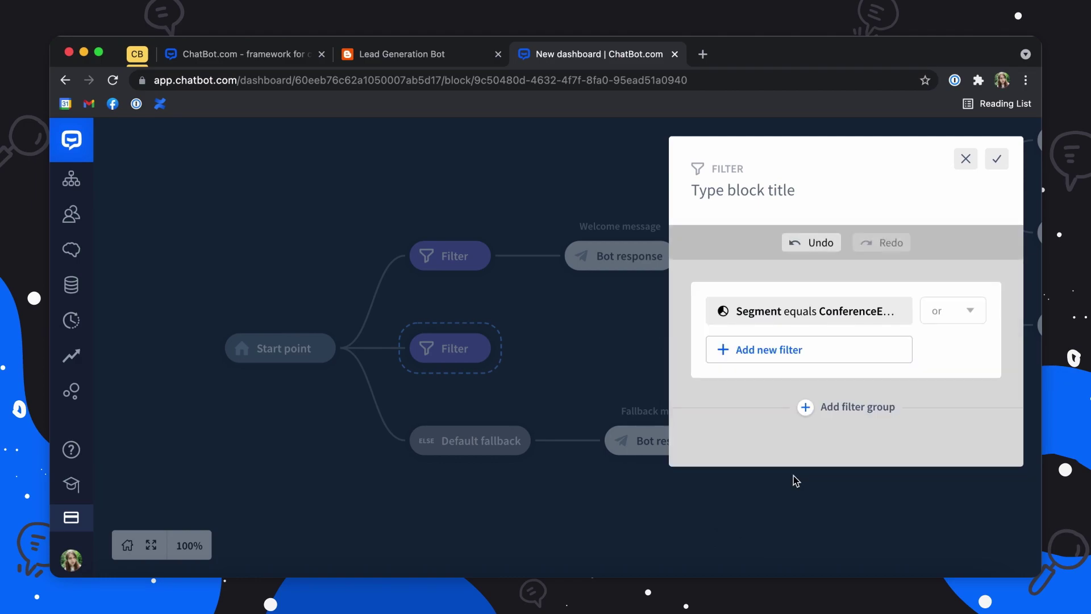
{"action": "left_click", "coordinate": [993, 164]}
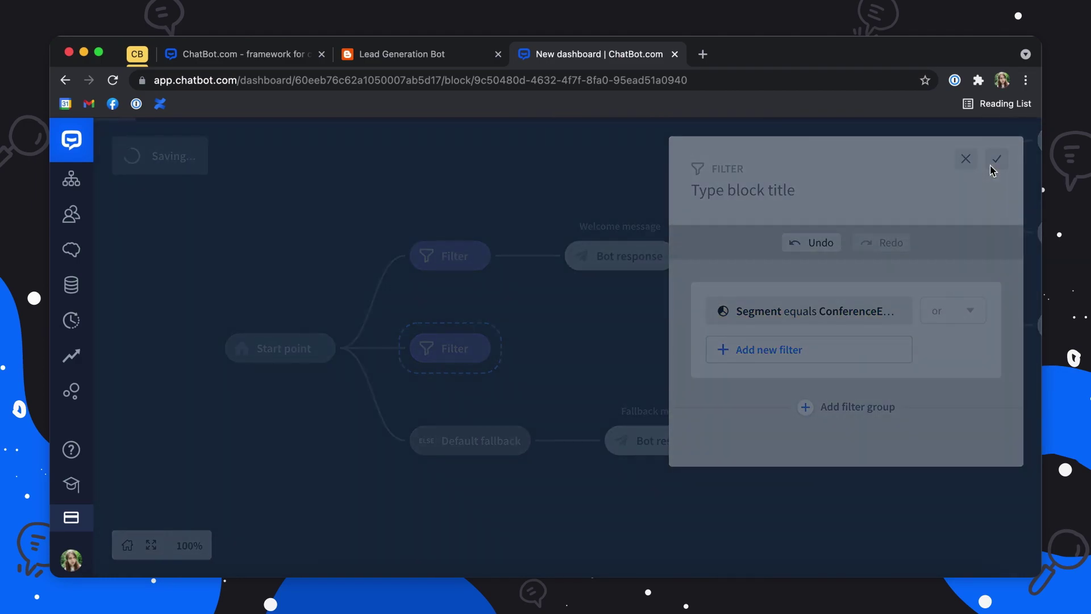
{"action": "left_click", "coordinate": [924, 259]}
{"action": "left_click", "coordinate": [531, 339]}
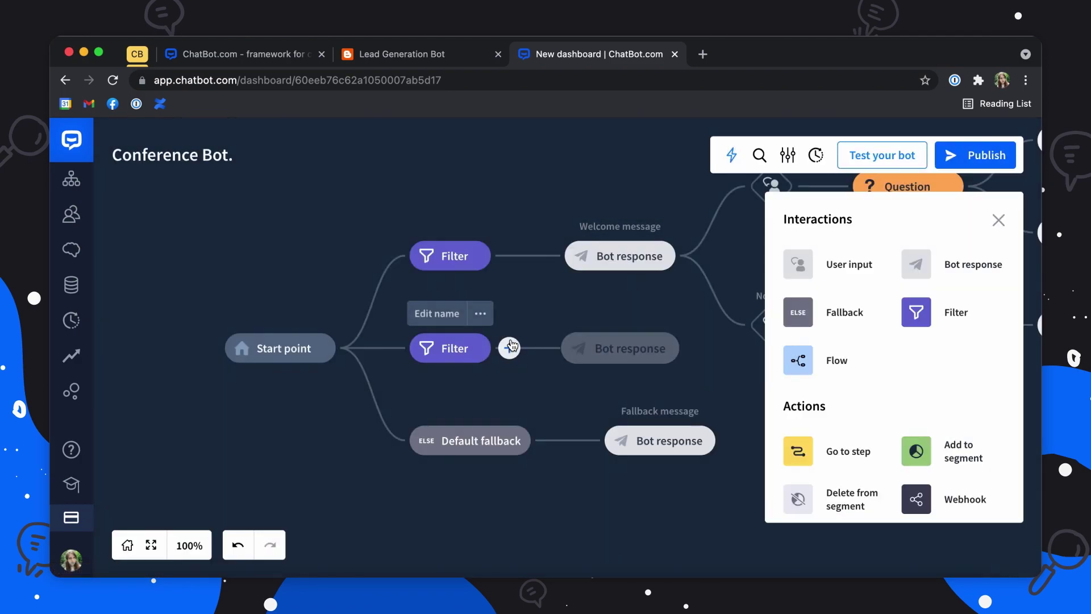
Step: Fill the new bot response with the pasted 'already signed up' reply and save it
{"action": "left_click", "coordinate": [568, 349]}
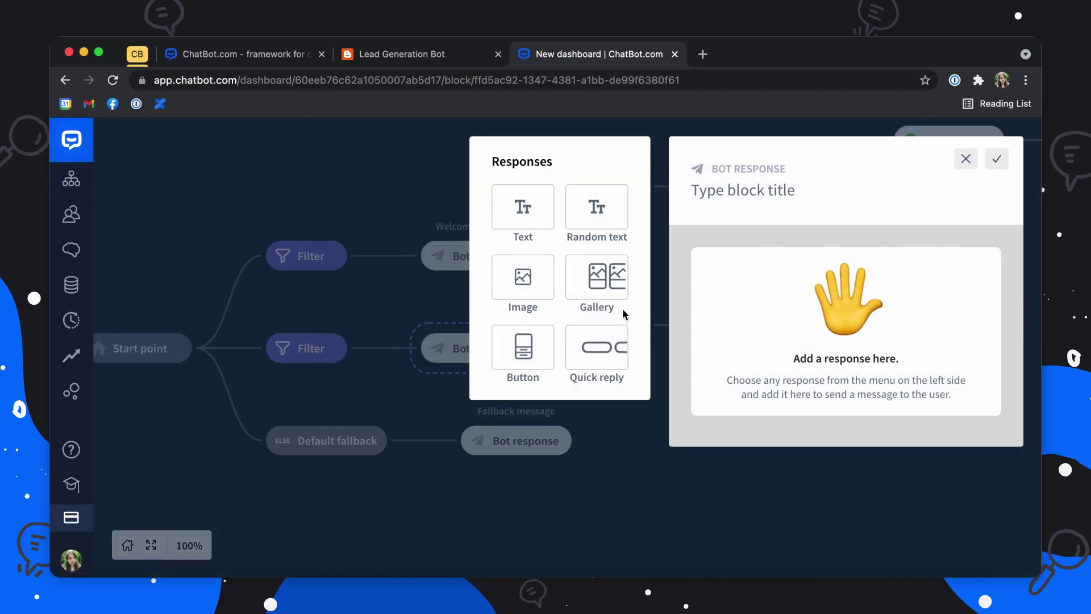
{"action": "left_click", "coordinate": [515, 224]}
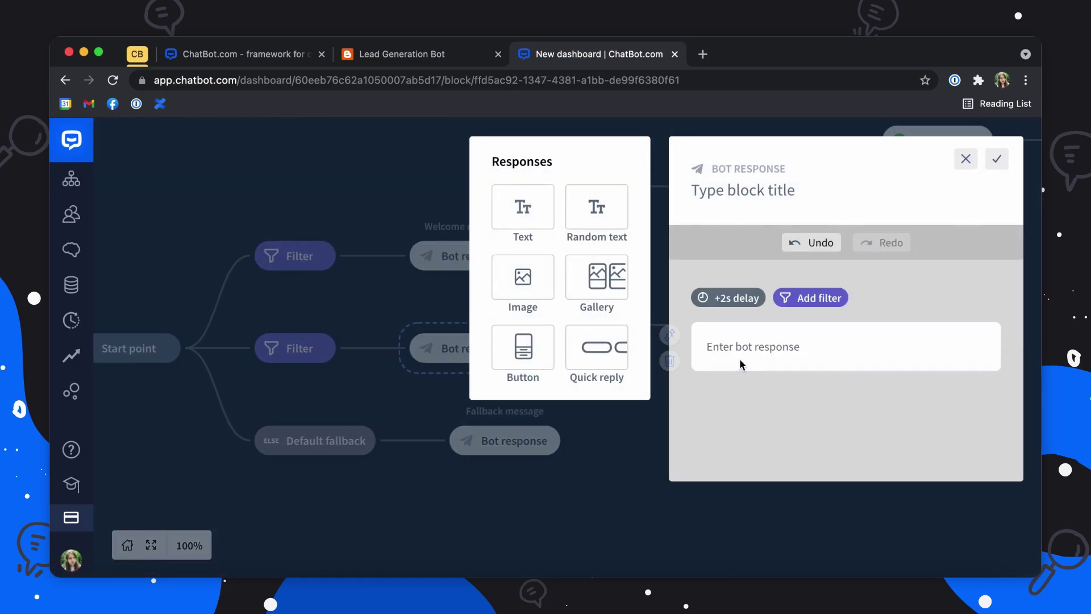
{"action": "left_click", "coordinate": [758, 351]}
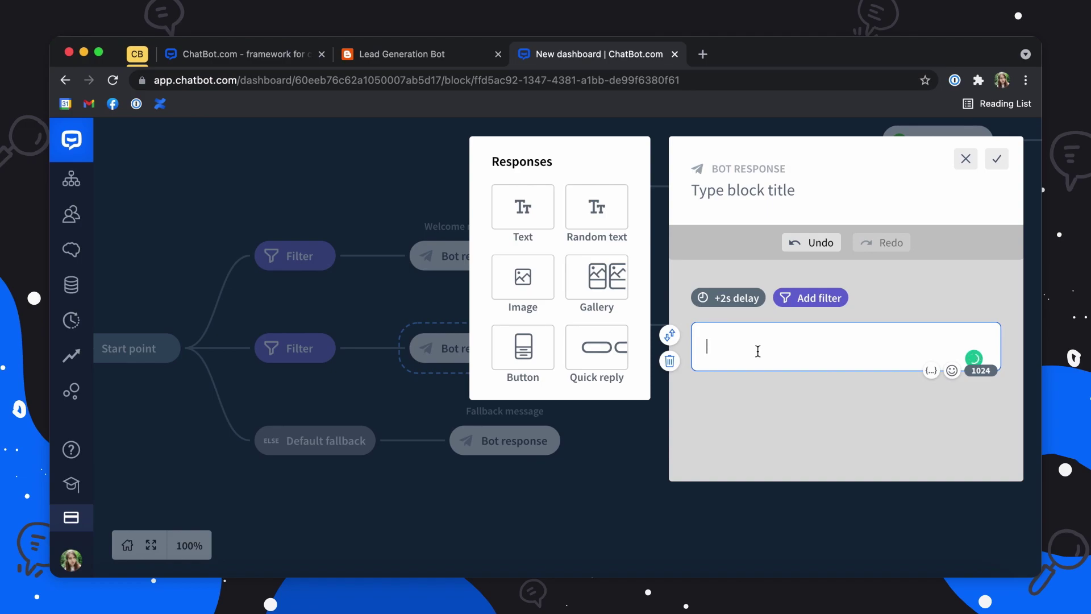
{"action": "type", "text": "You're already signed up for our Conference. See you there!"}
{"action": "left_click", "coordinate": [788, 413]}
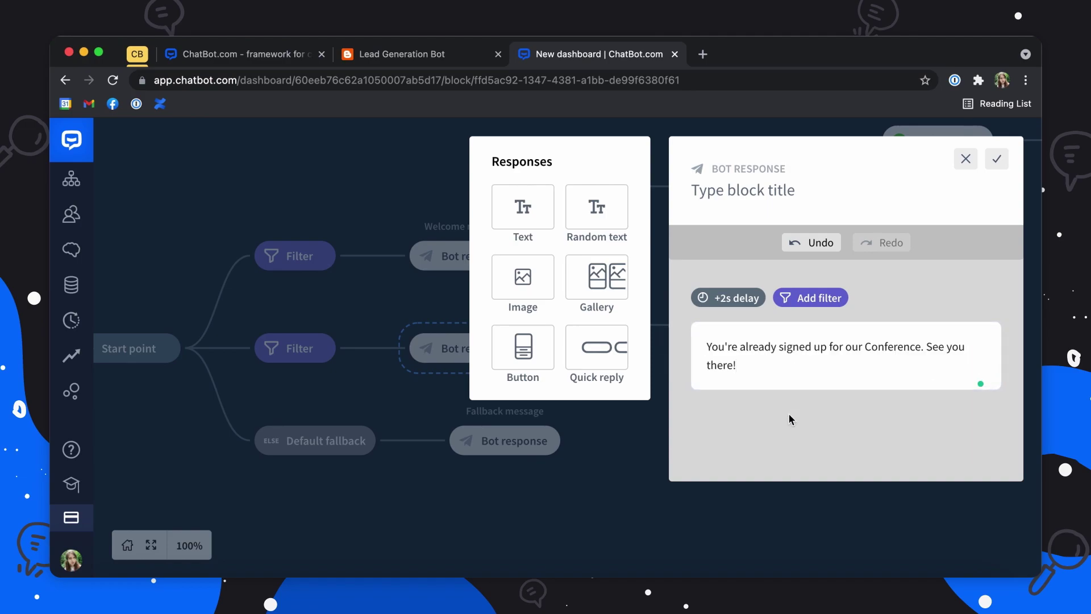
{"action": "left_click", "coordinate": [998, 161]}
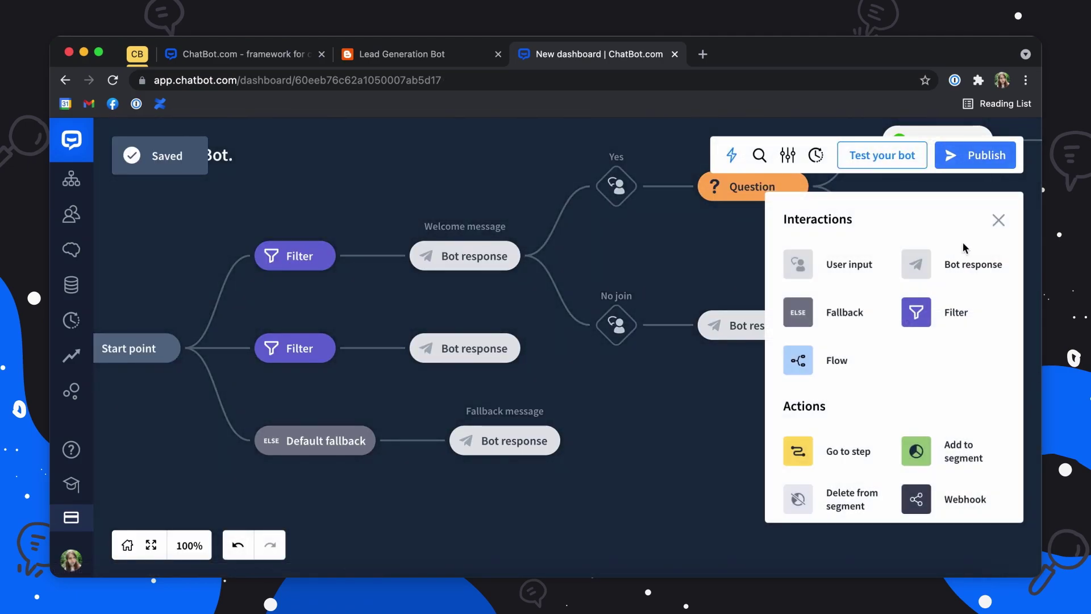
Step: Add a Close chat step after that branch's bot response
{"action": "scroll", "coordinate": [963, 441], "scroll_direction": "down", "scroll_amount": 3}
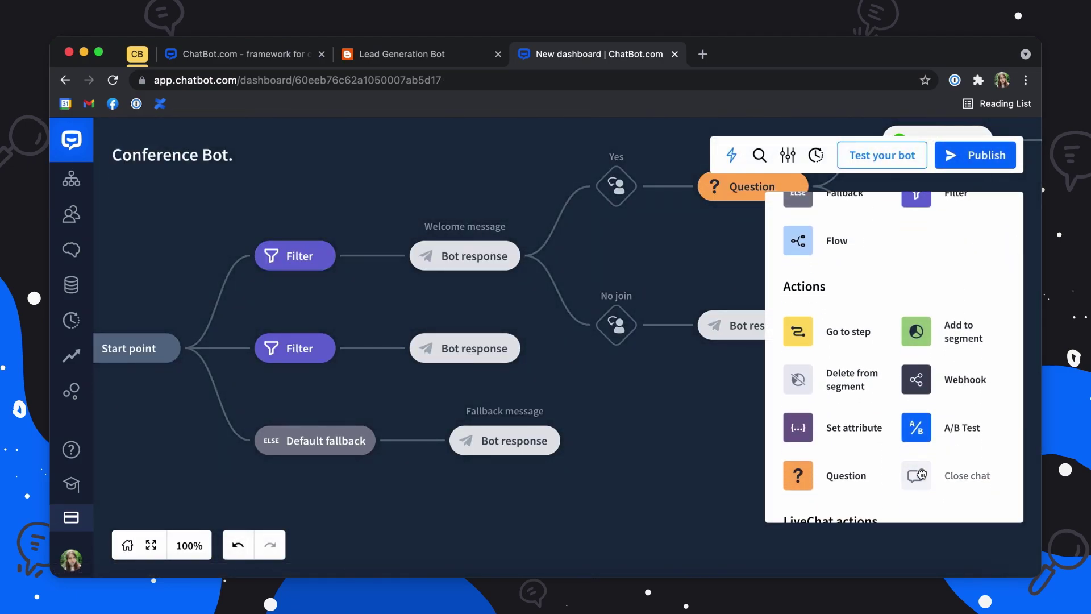
{"action": "left_click", "coordinate": [943, 463]}
{"action": "left_click", "coordinate": [536, 349]}
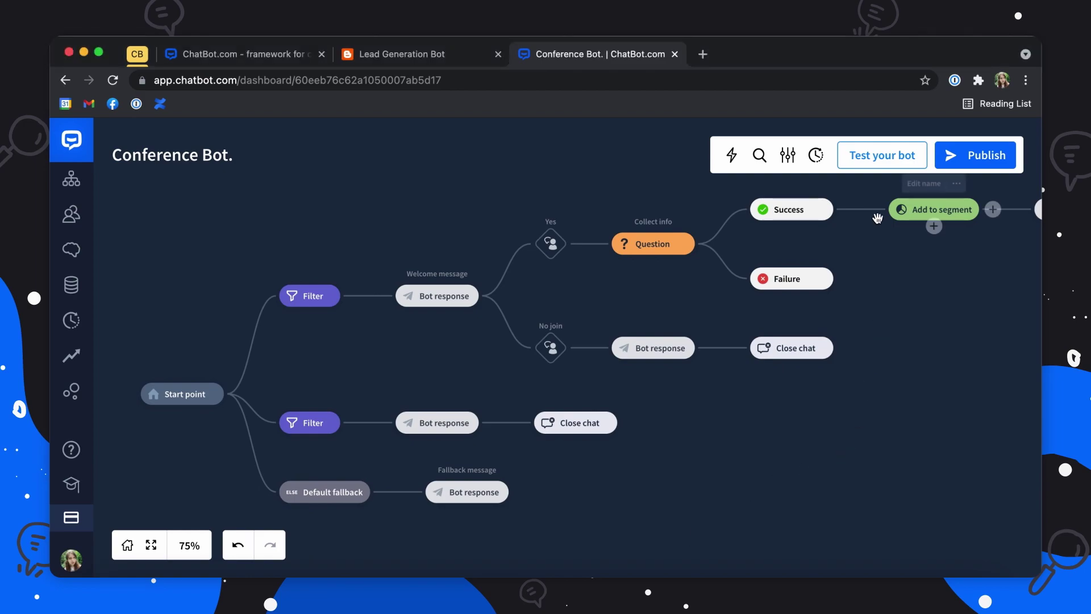
Step: Start a test chat, answer 'Yes, sign me up!', and send an attendee name and business e-mail
{"action": "left_click", "coordinate": [881, 159]}
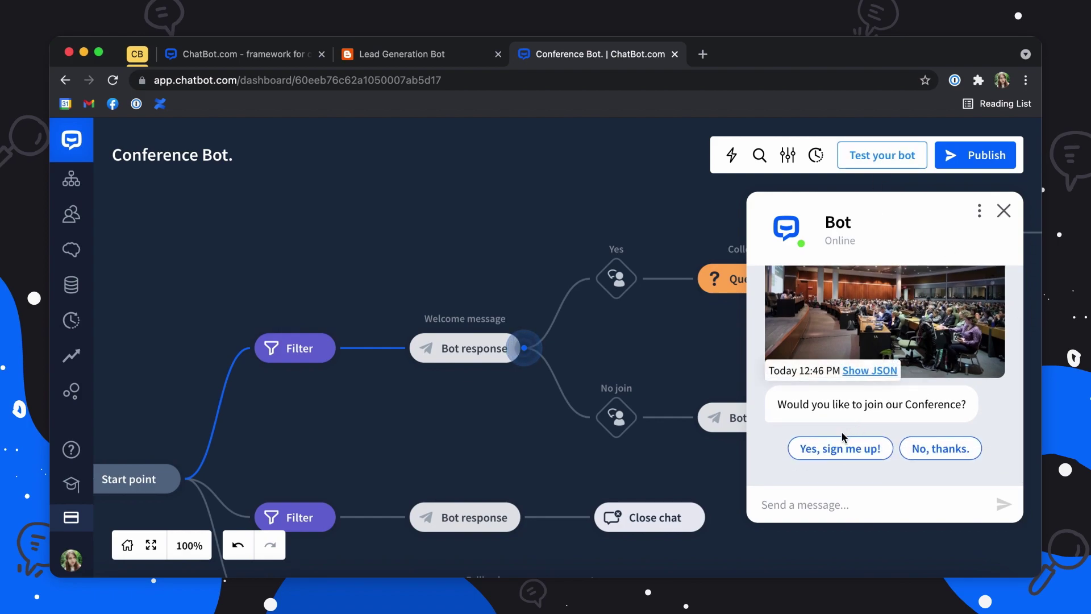
{"action": "left_click", "coordinate": [840, 448]}
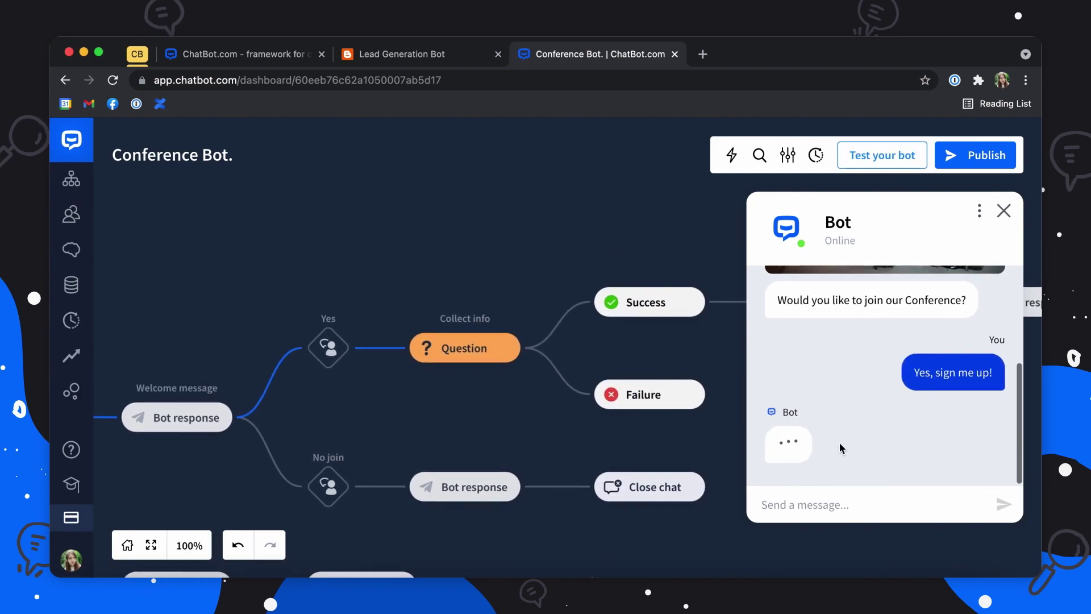
{"action": "type", "text": "Ada"}
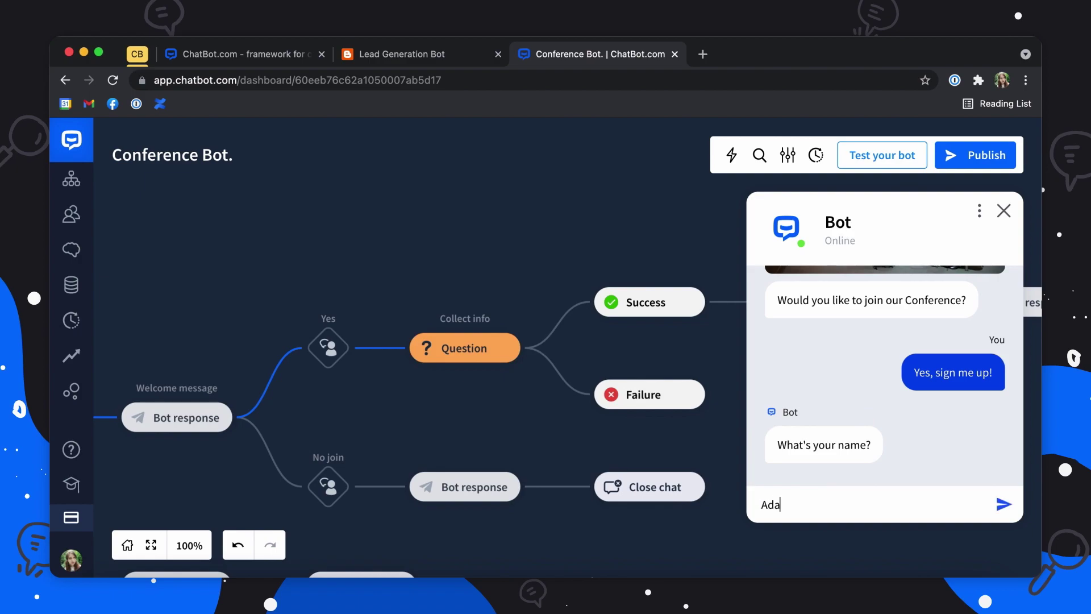
{"action": "key", "text": "Return"}
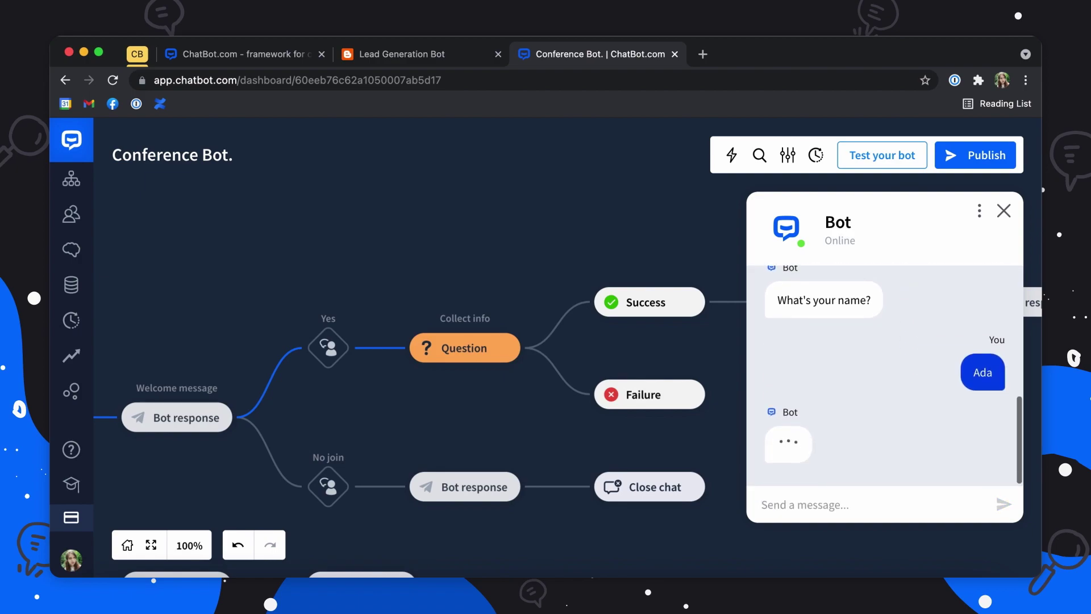
{"action": "type", "text": "busines"}
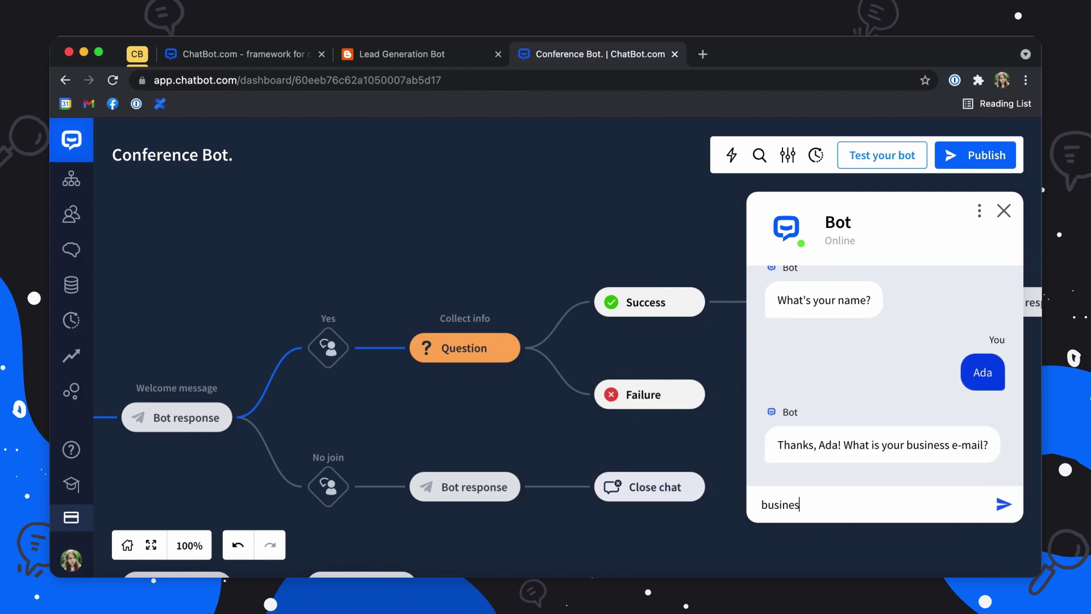
{"action": "type", "text": "s@business.com"}
{"action": "key", "text": "Return"}
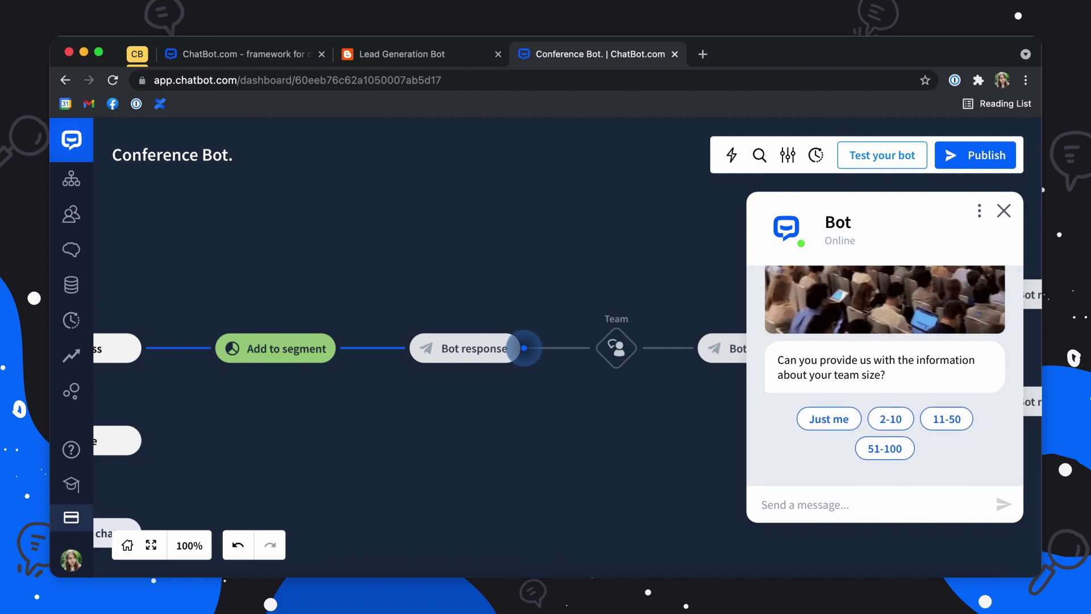
Step: Answer the team size question with 'Just me' and send 'Reason' as the reason for joining
{"action": "left_click", "coordinate": [829, 419]}
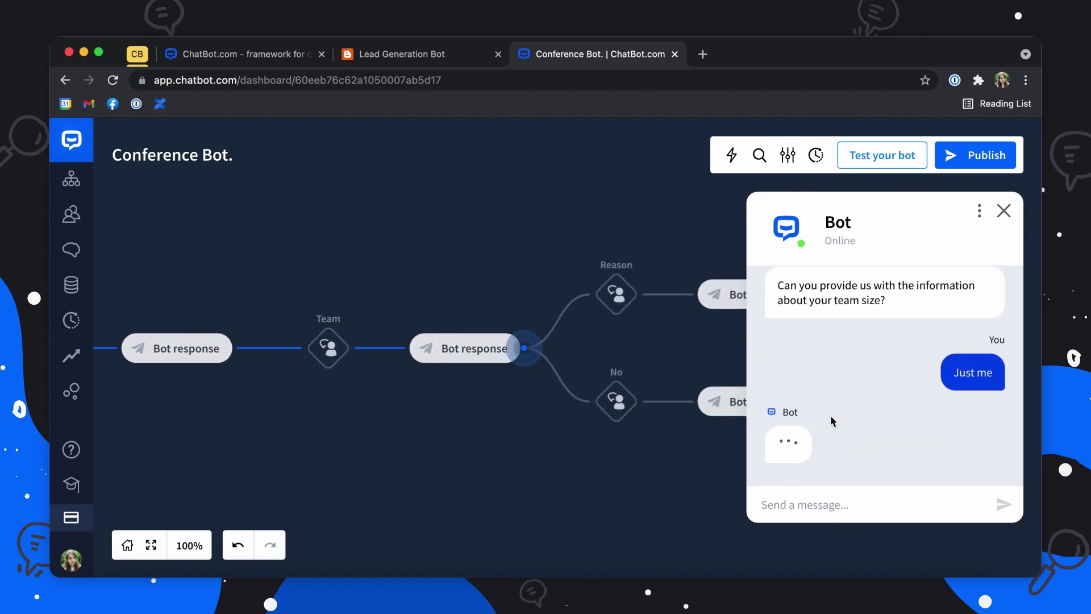
{"action": "left_click", "coordinate": [797, 502]}
{"action": "type", "text": "R"}
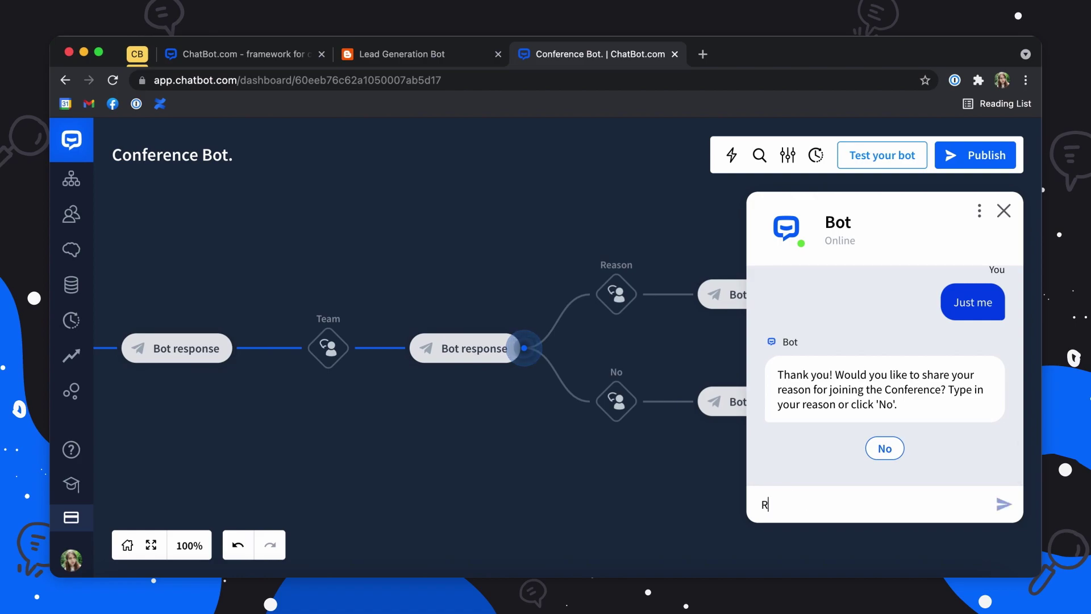
{"action": "type", "text": "eason"}
{"action": "key", "text": "Return"}
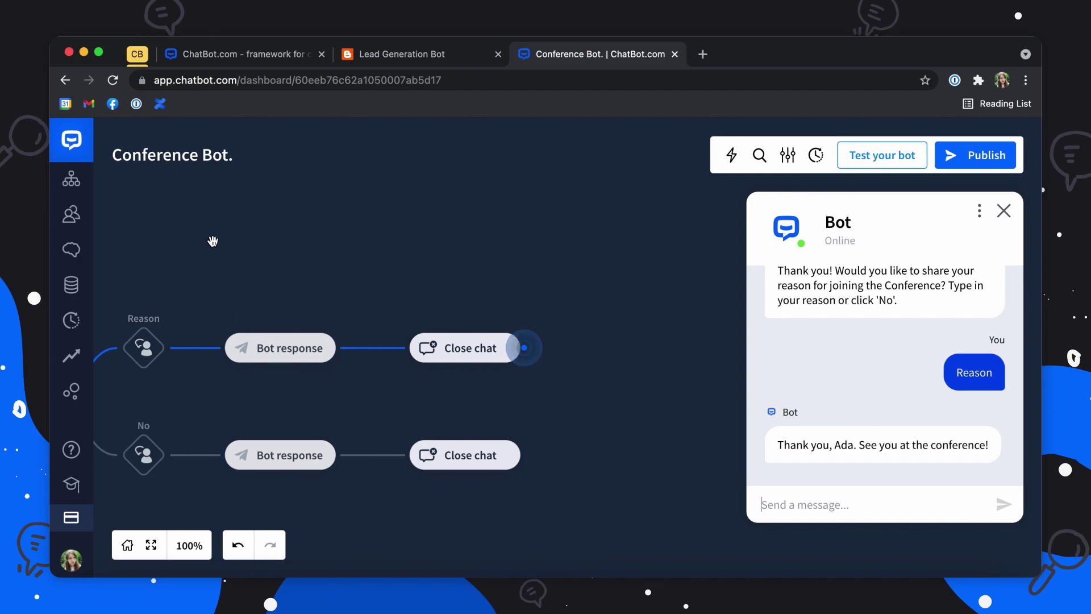
Step: With the Reason and No branches in view, enable Debug mode in the test chat menu
{"action": "left_click_drag", "start_coordinate": [212, 241], "coordinate": [487, 212]}
{"action": "scroll", "coordinate": [151, 253], "scroll_direction": "down", "scroll_amount": 5}
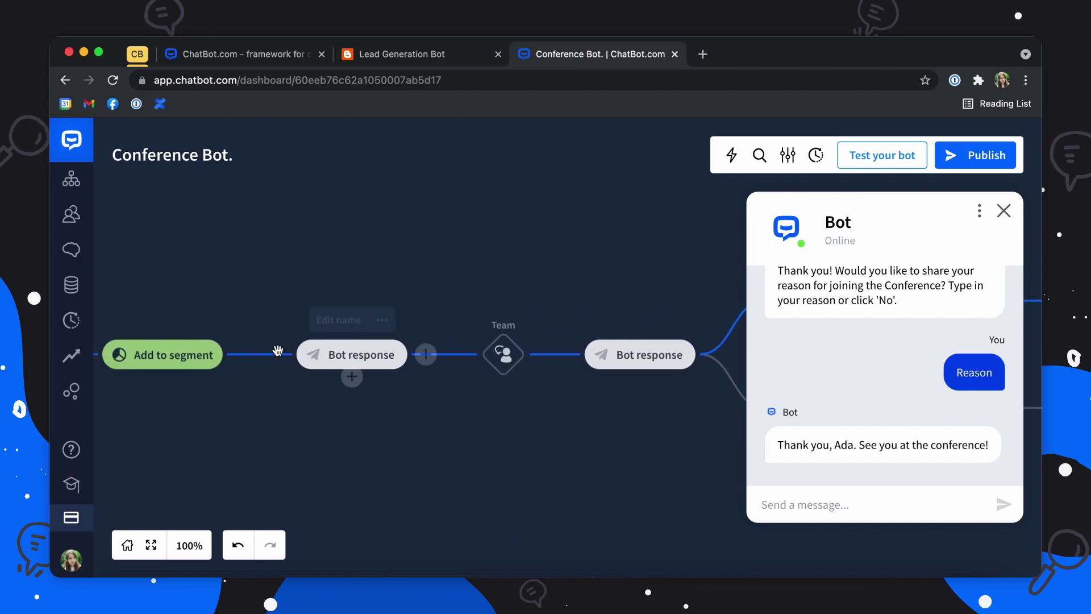
{"action": "left_click_drag", "start_coordinate": [619, 394], "coordinate": [296, 425]}
{"action": "left_click_drag", "start_coordinate": [566, 400], "coordinate": [263, 400]}
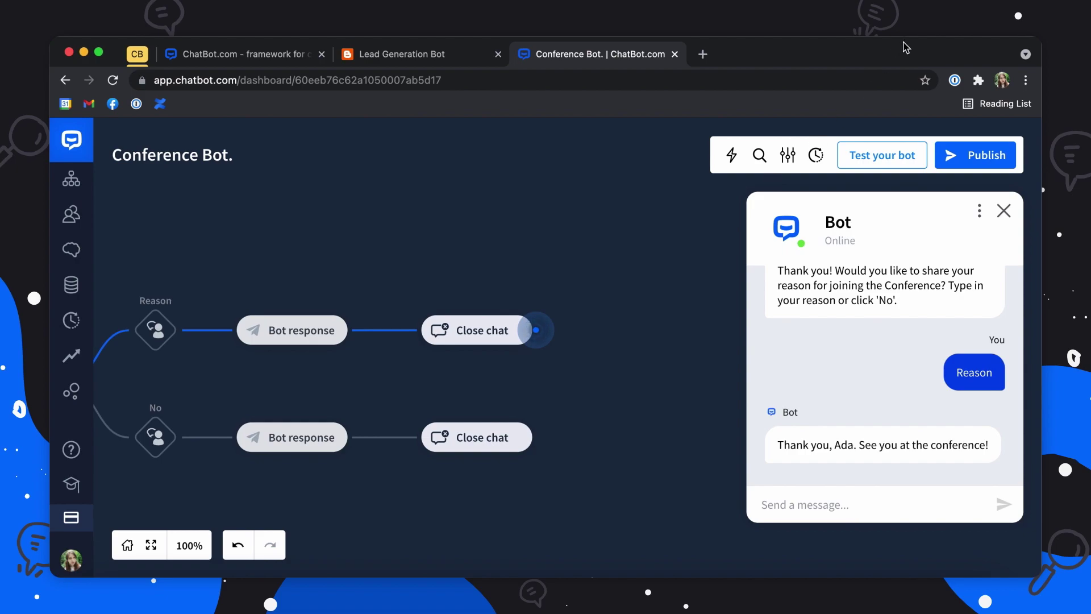
{"action": "left_click", "coordinate": [979, 210]}
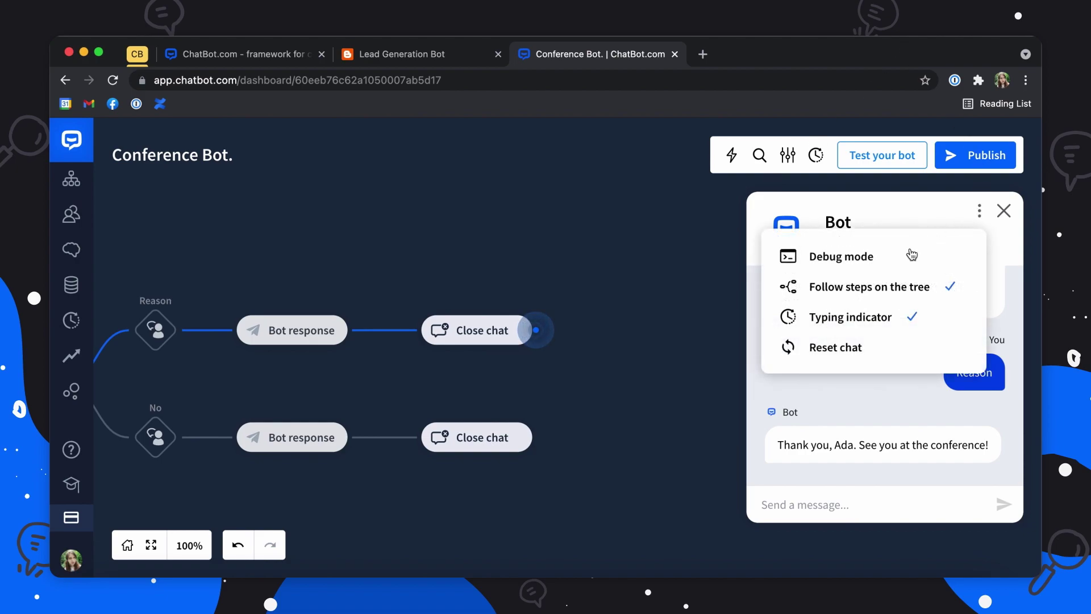
{"action": "left_click", "coordinate": [898, 258]}
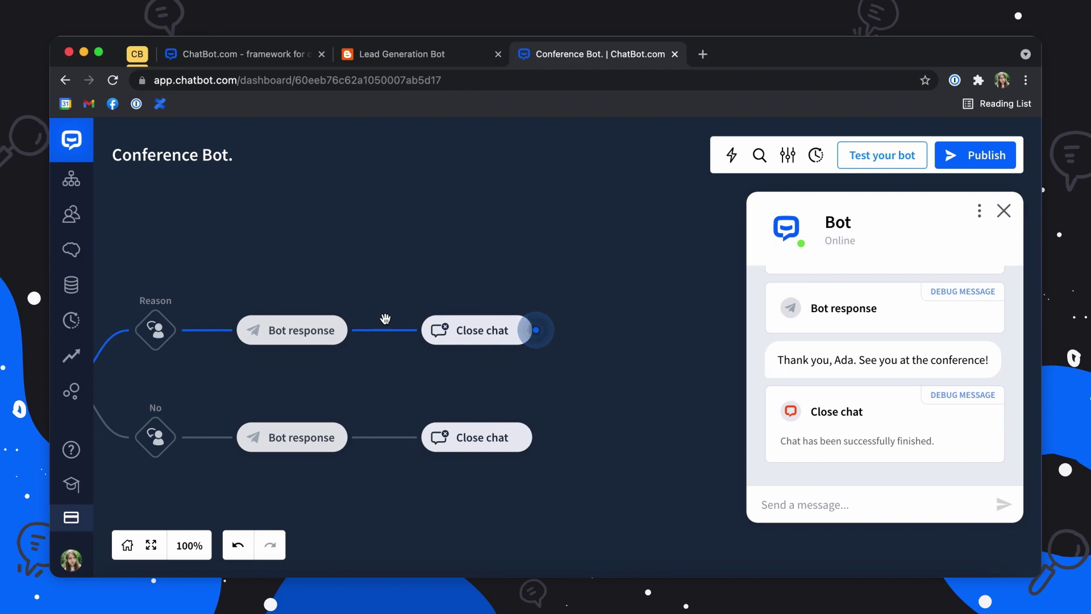
{"action": "left_click", "coordinate": [980, 215]}
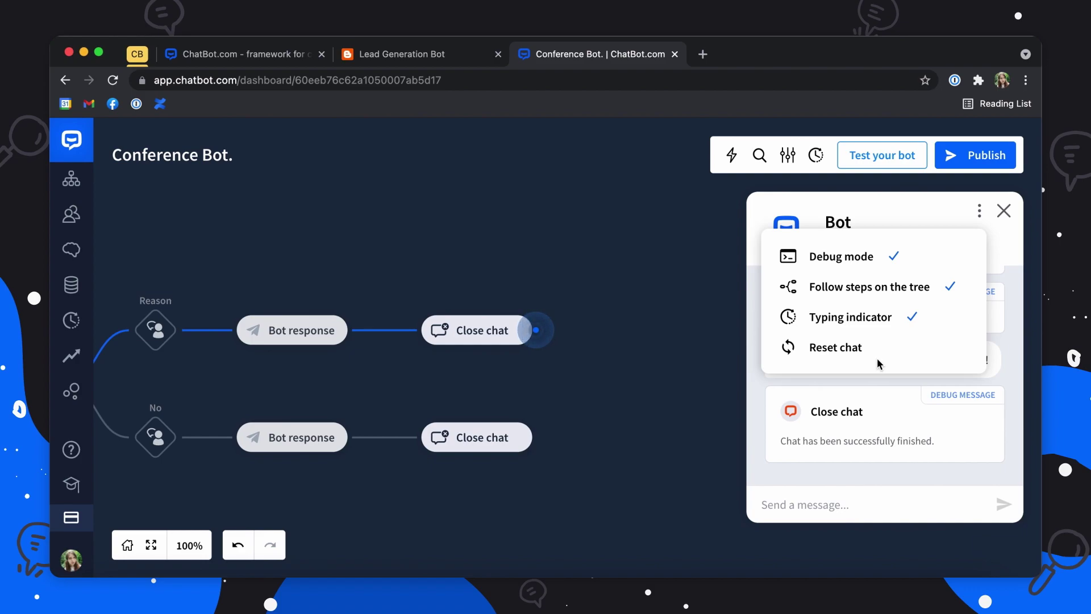
Step: Start testing from the lower Filter step to check its 'already signed up' reply
{"action": "left_click_drag", "start_coordinate": [335, 274], "coordinate": [644, 217]}
{"action": "left_click_drag", "start_coordinate": [170, 224], "coordinate": [605, 236]}
{"action": "scroll", "coordinate": [607, 235], "scroll_direction": "down", "scroll_amount": 1}
{"action": "scroll", "coordinate": [607, 236], "scroll_direction": "down", "scroll_amount": 1}
{"action": "left_click_drag", "start_coordinate": [178, 324], "coordinate": [582, 171]}
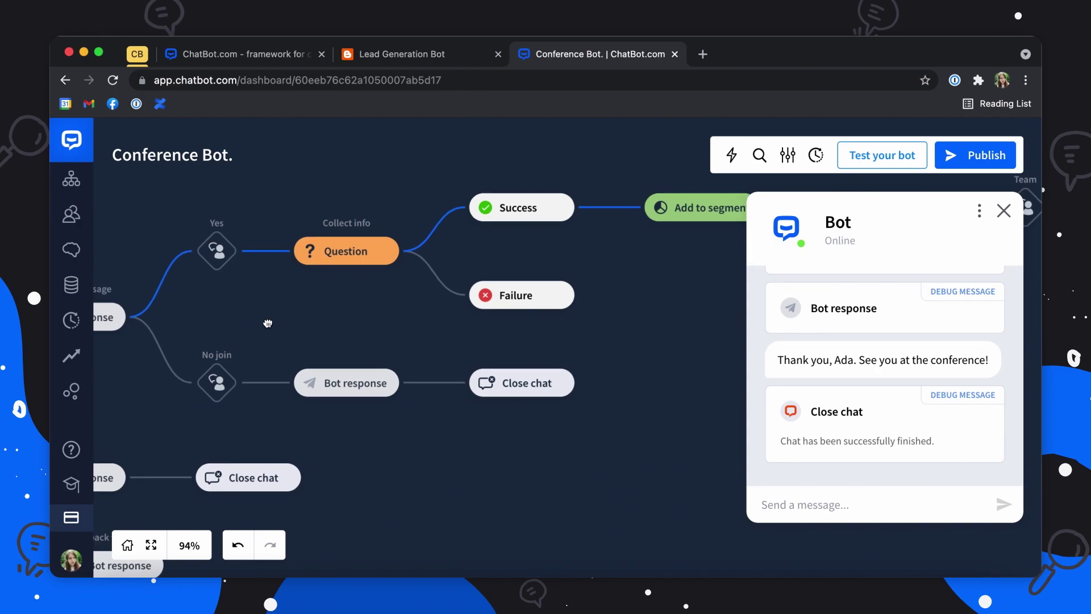
{"action": "left_click_drag", "start_coordinate": [258, 325], "coordinate": [538, 263]}
{"action": "left_click_drag", "start_coordinate": [265, 333], "coordinate": [295, 303]}
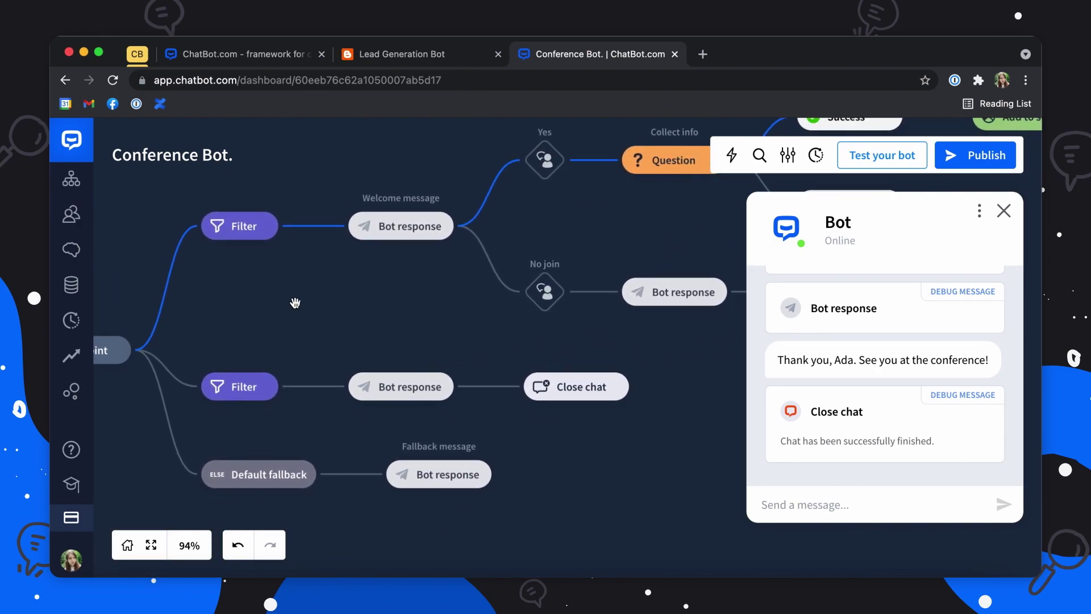
{"action": "mouse_move", "coordinate": [229, 391]}
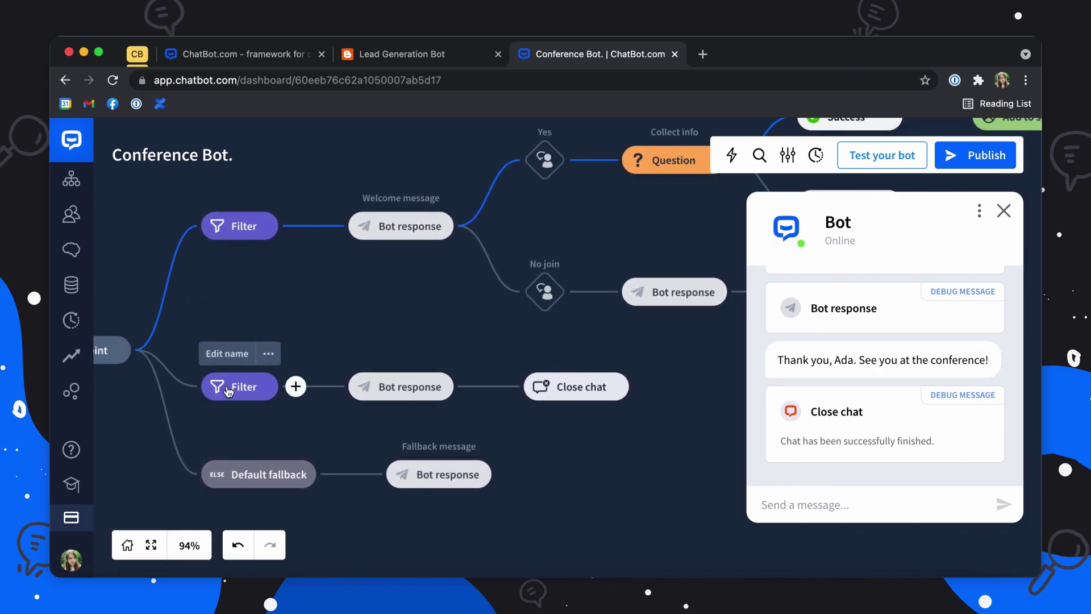
{"action": "right_click", "coordinate": [228, 390]}
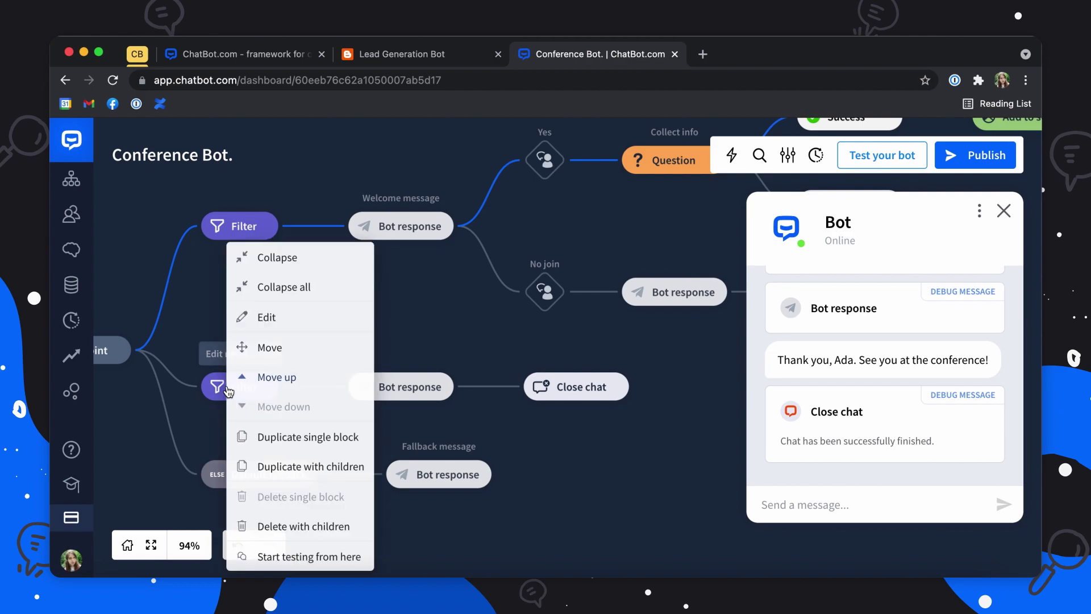
{"action": "left_click", "coordinate": [293, 560]}
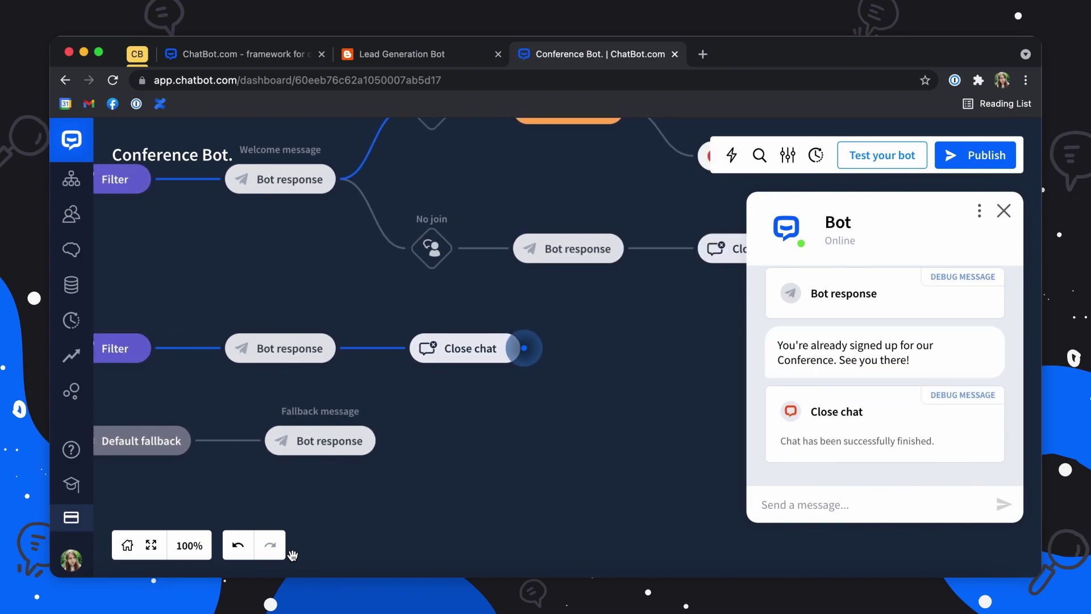
Step: Publish the Conference Bot as a new version, leaving the version name blank
{"action": "mouse_move", "coordinate": [820, 387]}
{"action": "left_click", "coordinate": [976, 162]}
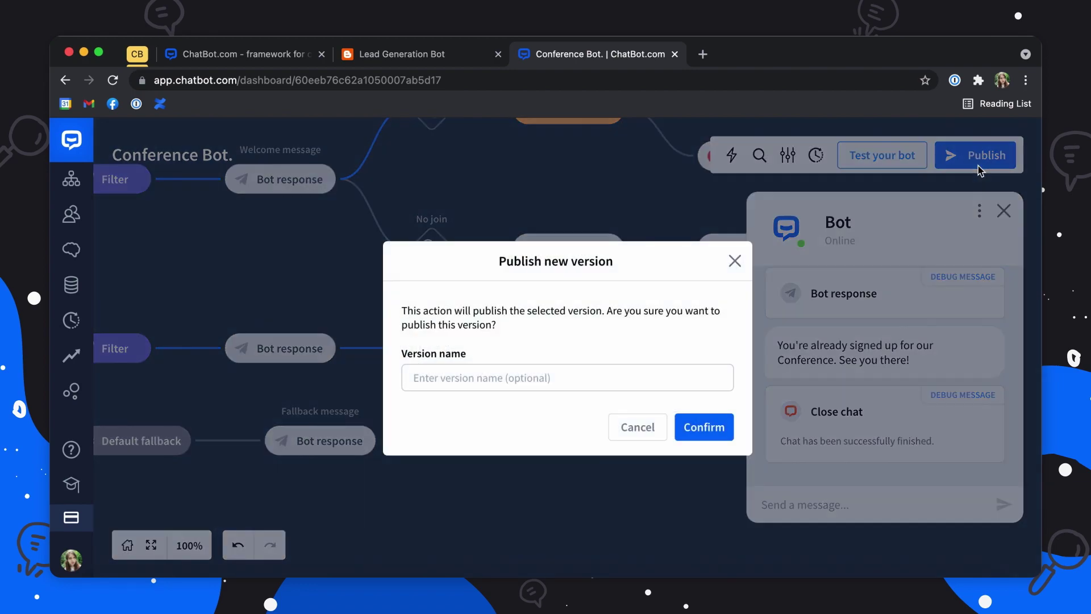
{"action": "left_click", "coordinate": [454, 379]}
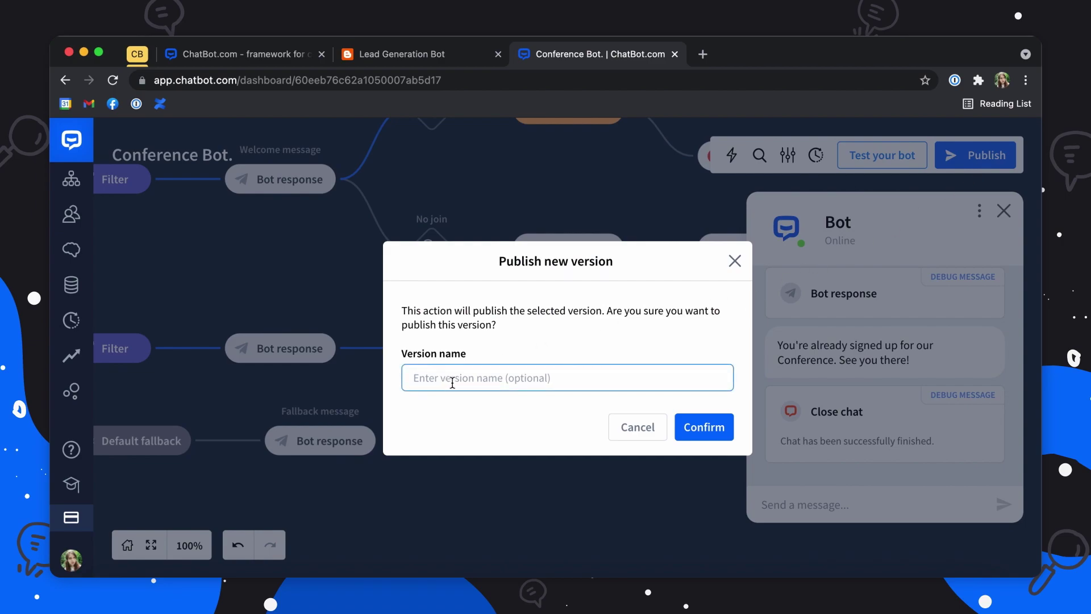
{"action": "left_click", "coordinate": [702, 427]}
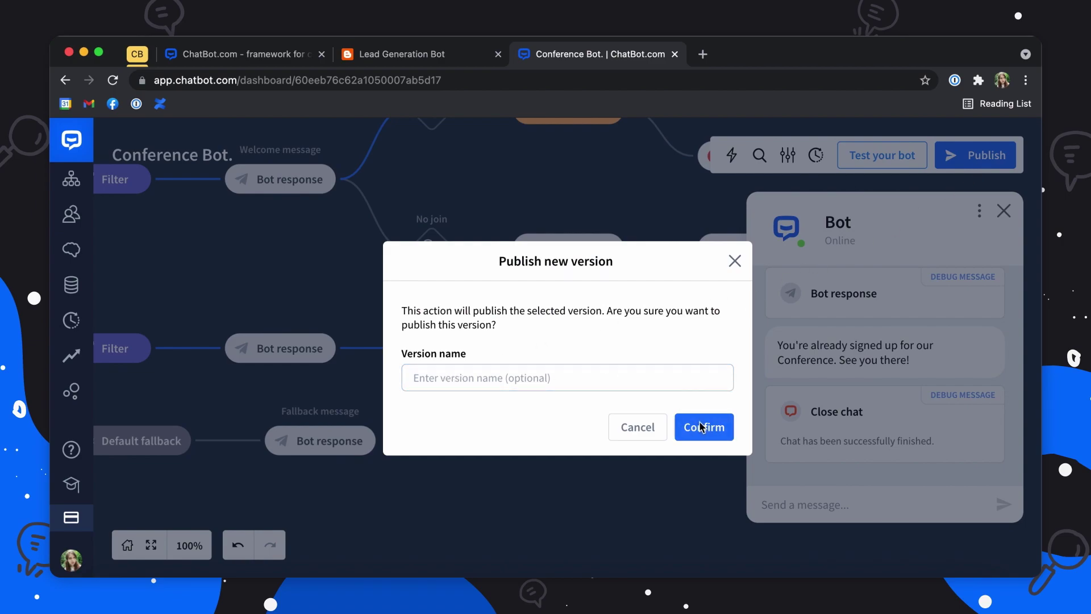